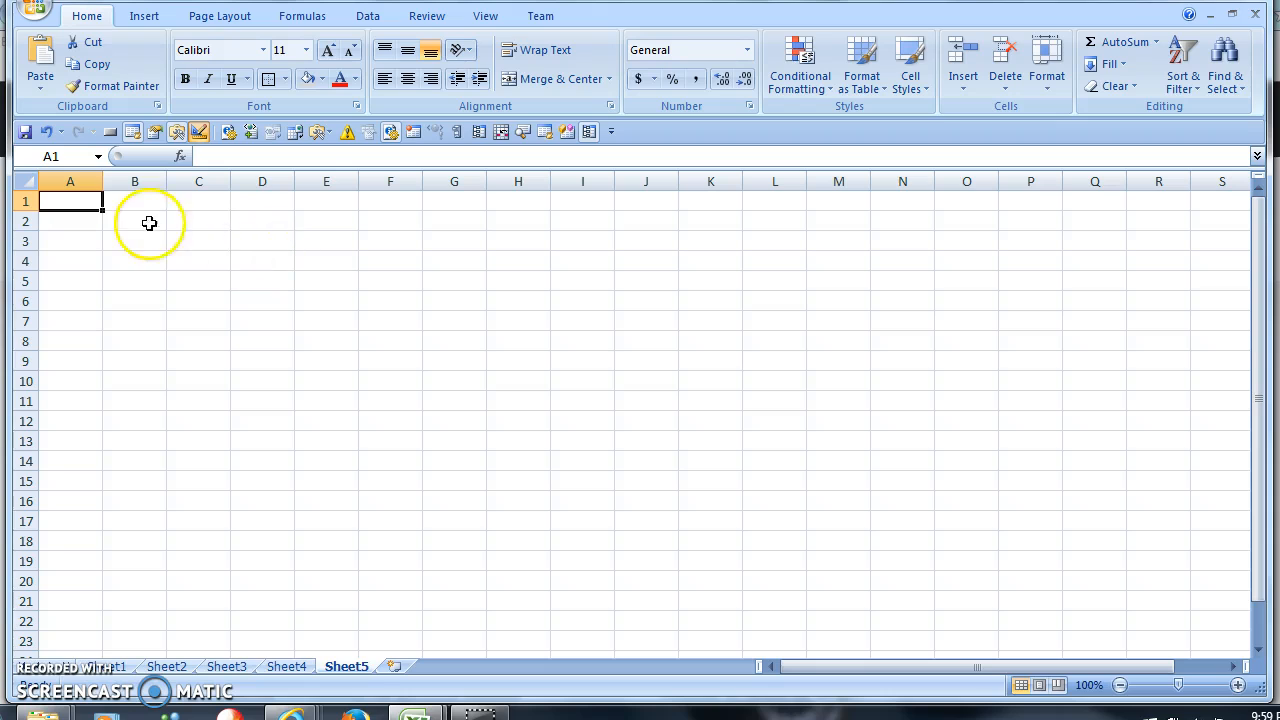
- Browse the Form Controls and ActiveX Controls gallery, then switch Design Mode off
left_click(223, 215)
left_click(70, 198)
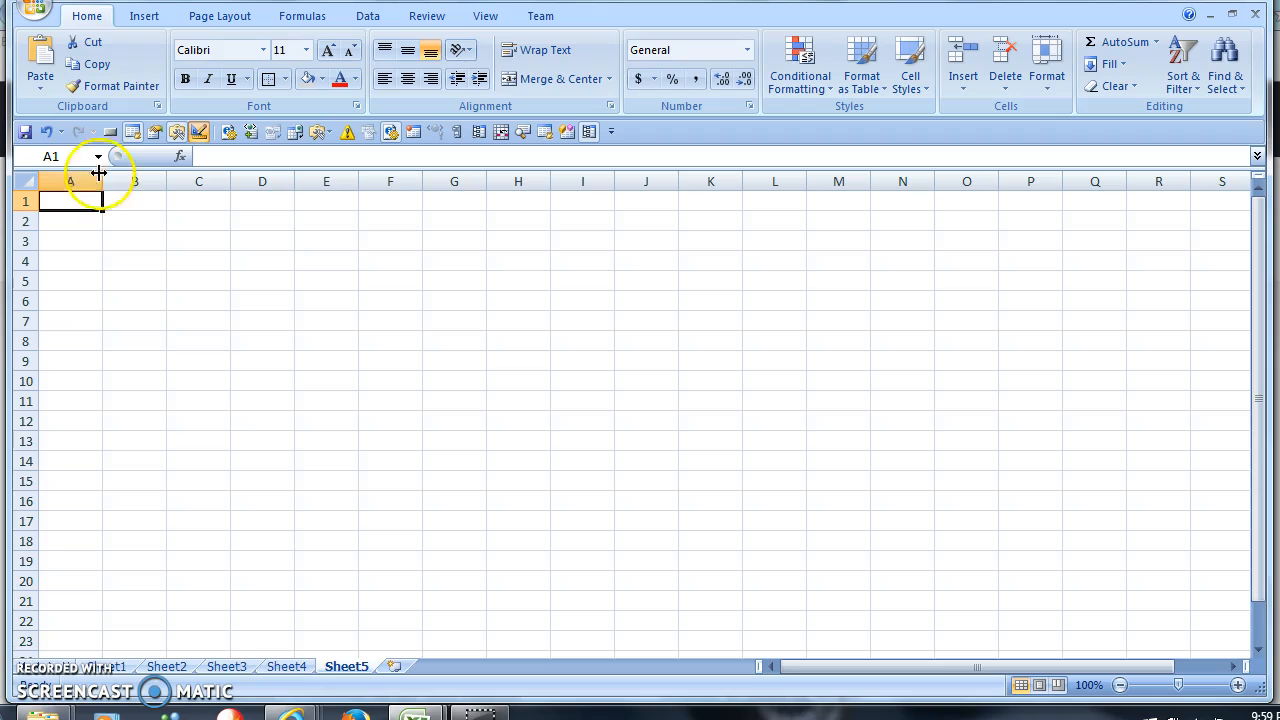
left_click(176, 132)
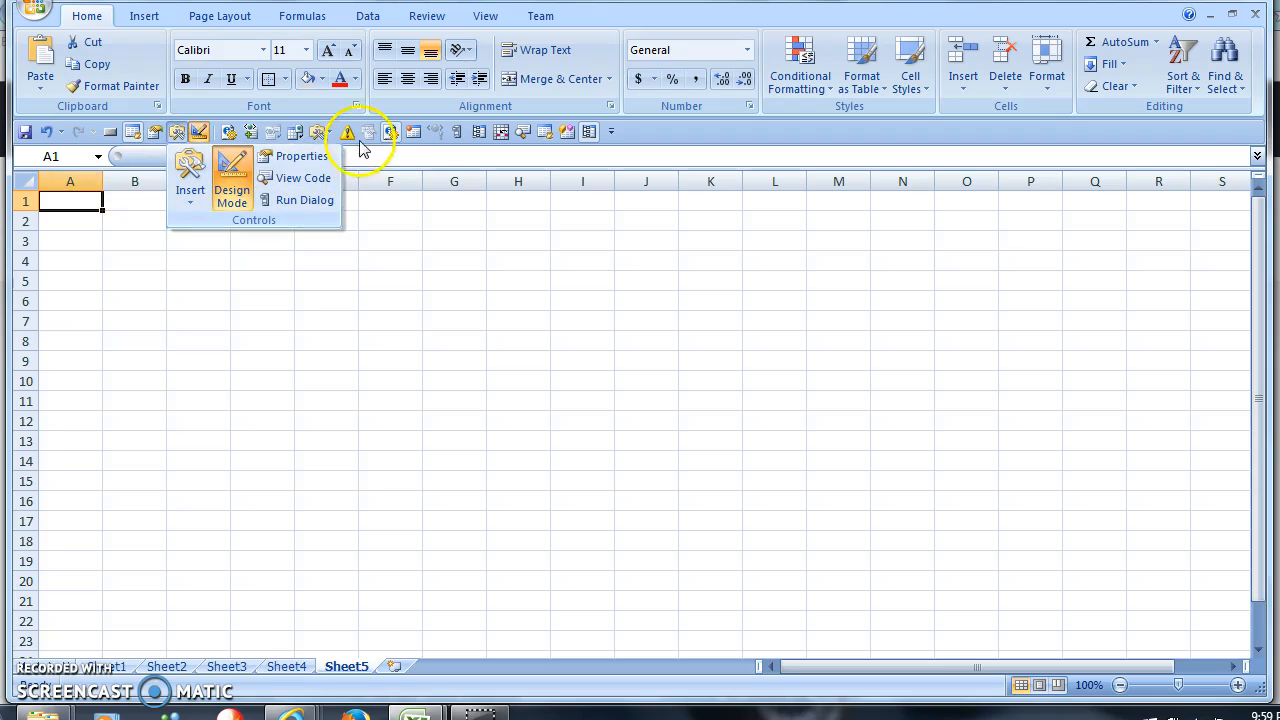
left_click(184, 175)
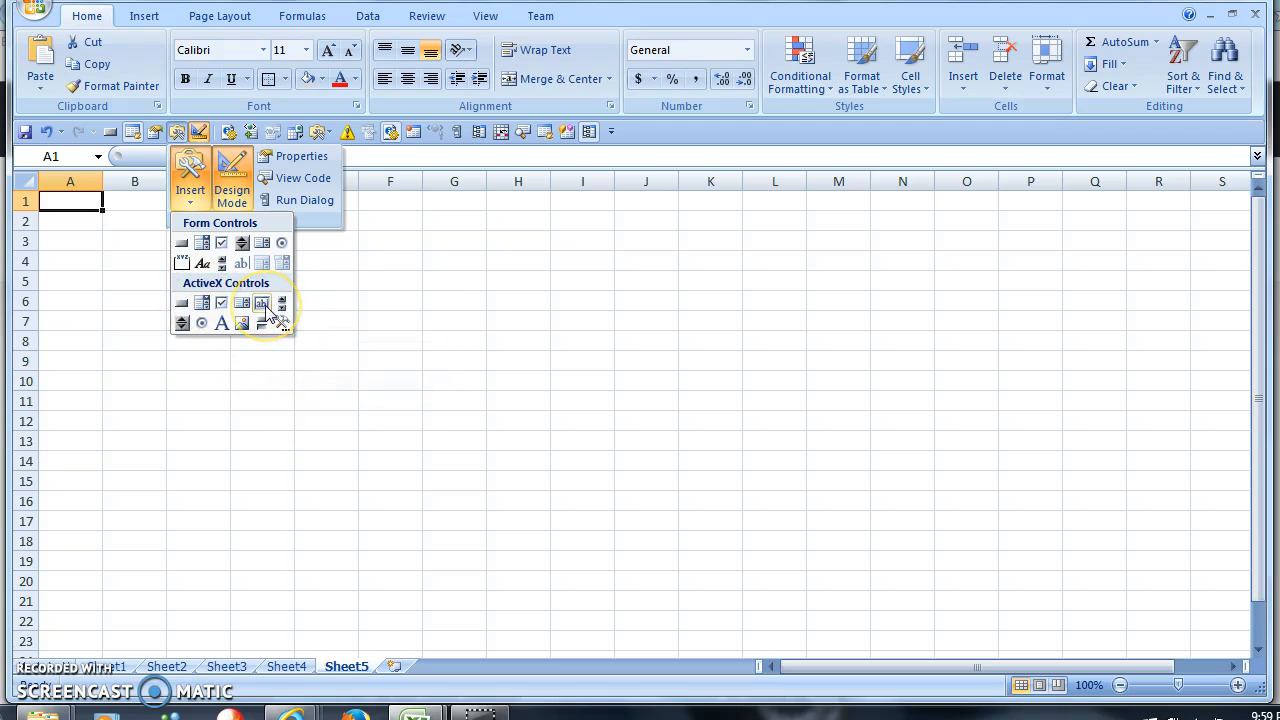
left_click(222, 252)
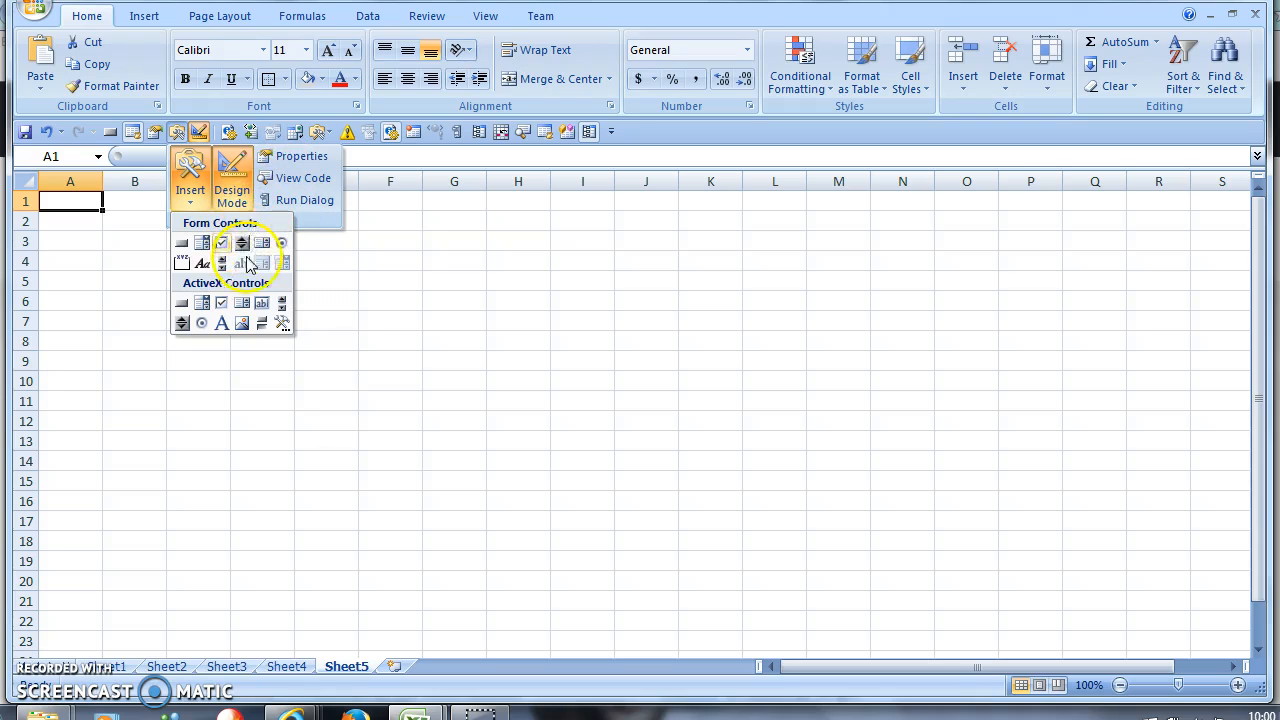
left_click(238, 180)
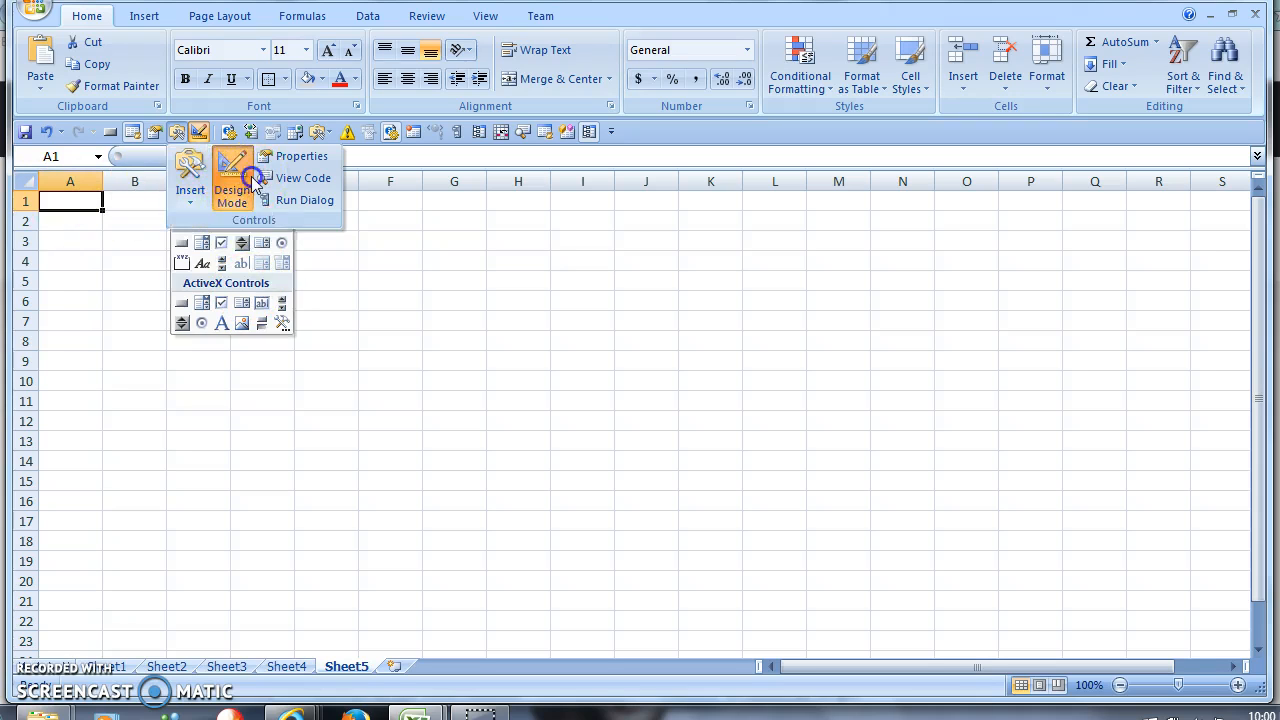
left_click(340, 342)
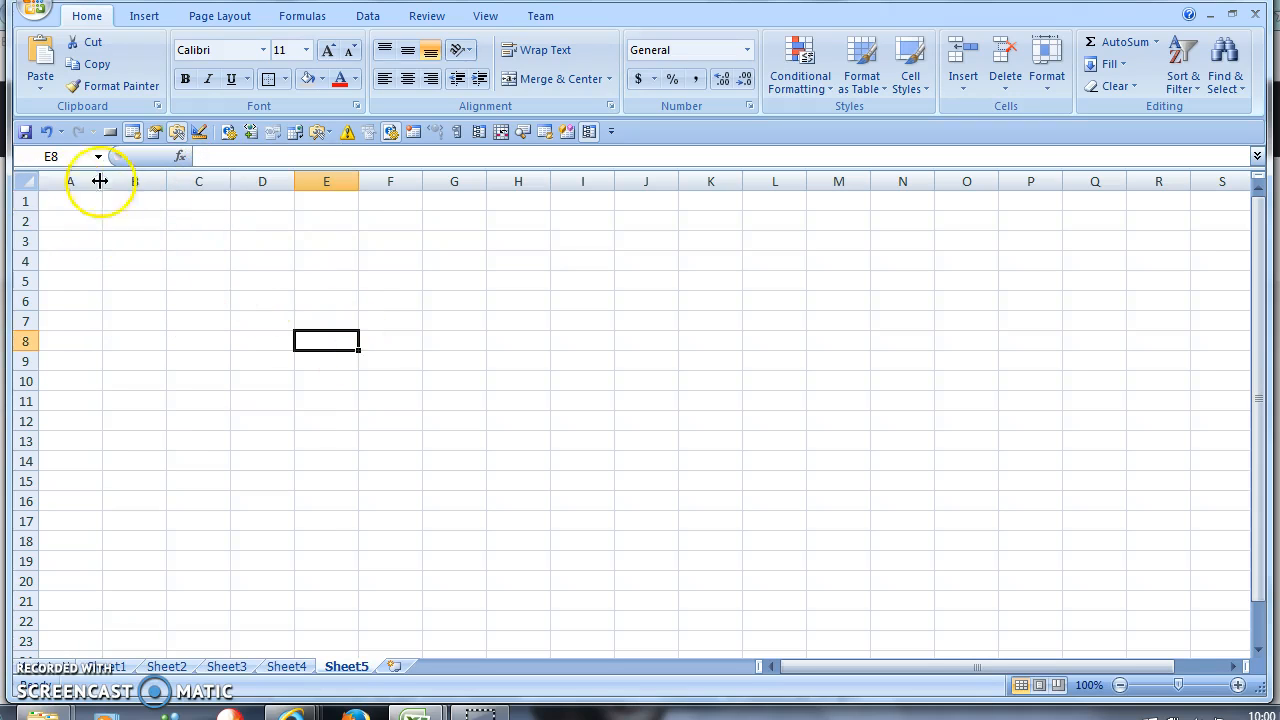
- Set columns A through BB to width 2.2, then select the H to AY block
left_click_drag(99, 188, 1257, 265)
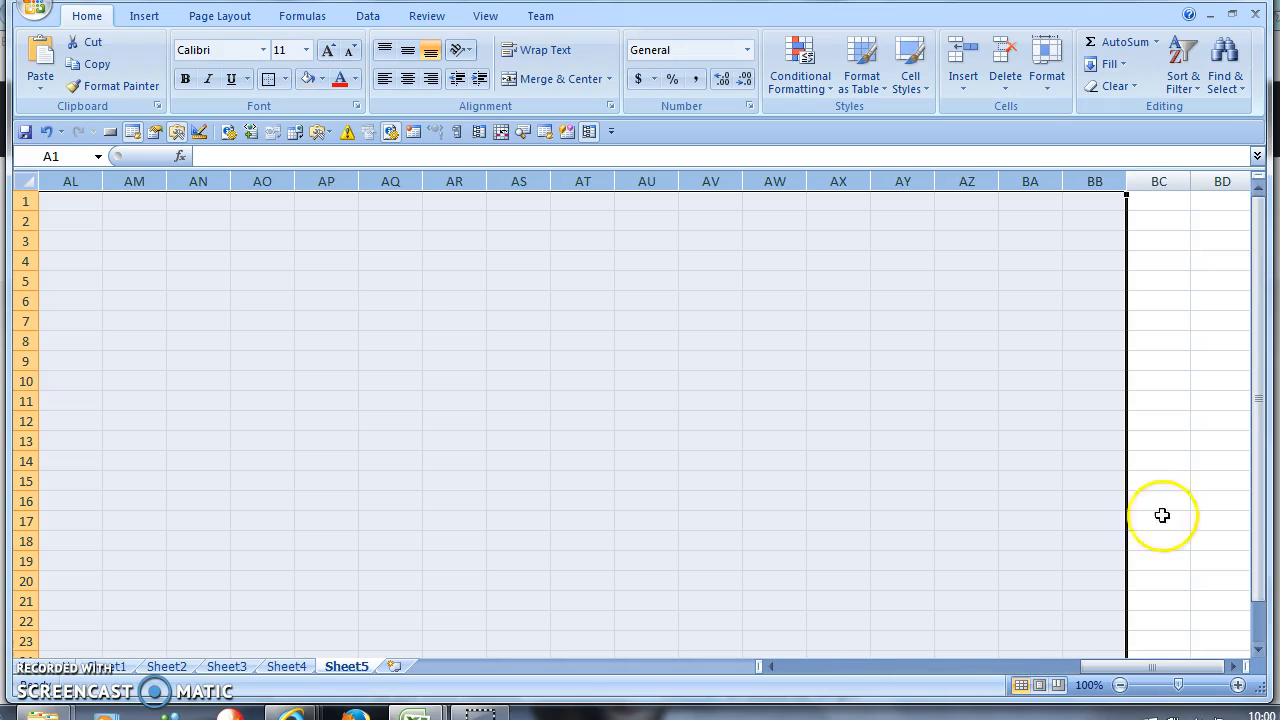
left_click(1071, 184)
left_click(1145, 374)
type("2.2")
key("Return")
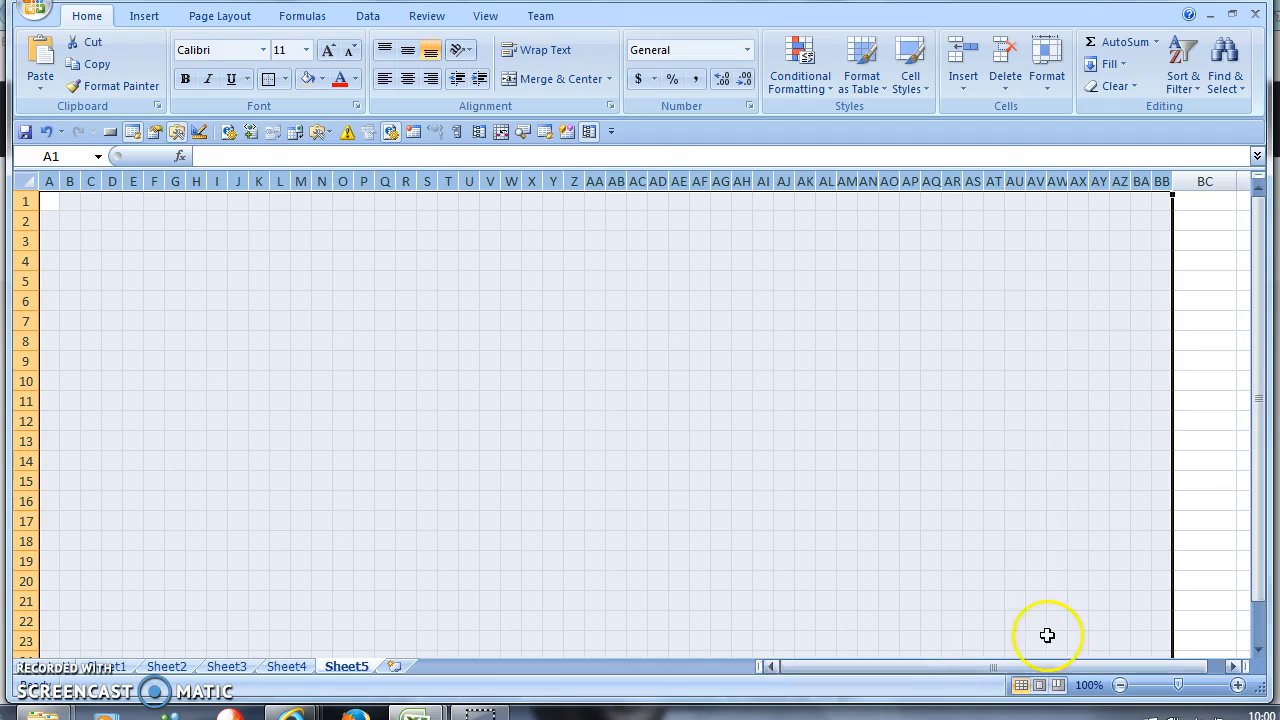
left_click(489, 357)
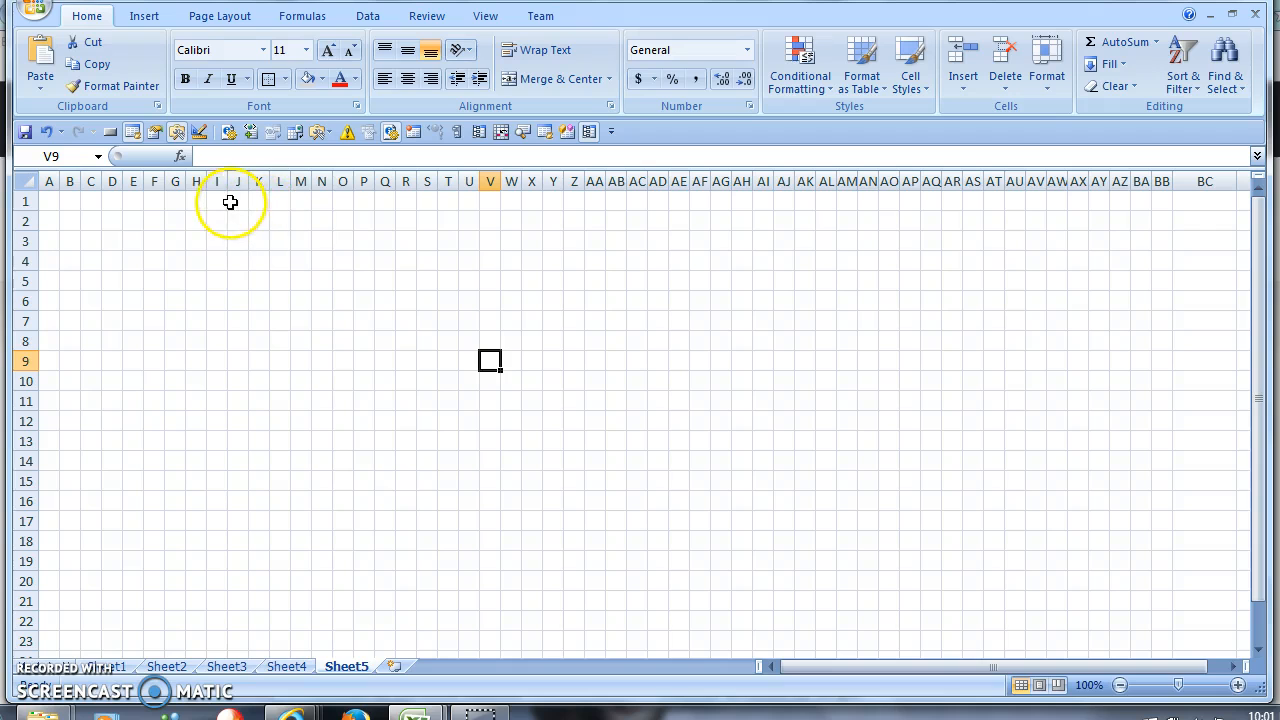
left_click_drag(195, 201, 1097, 654)
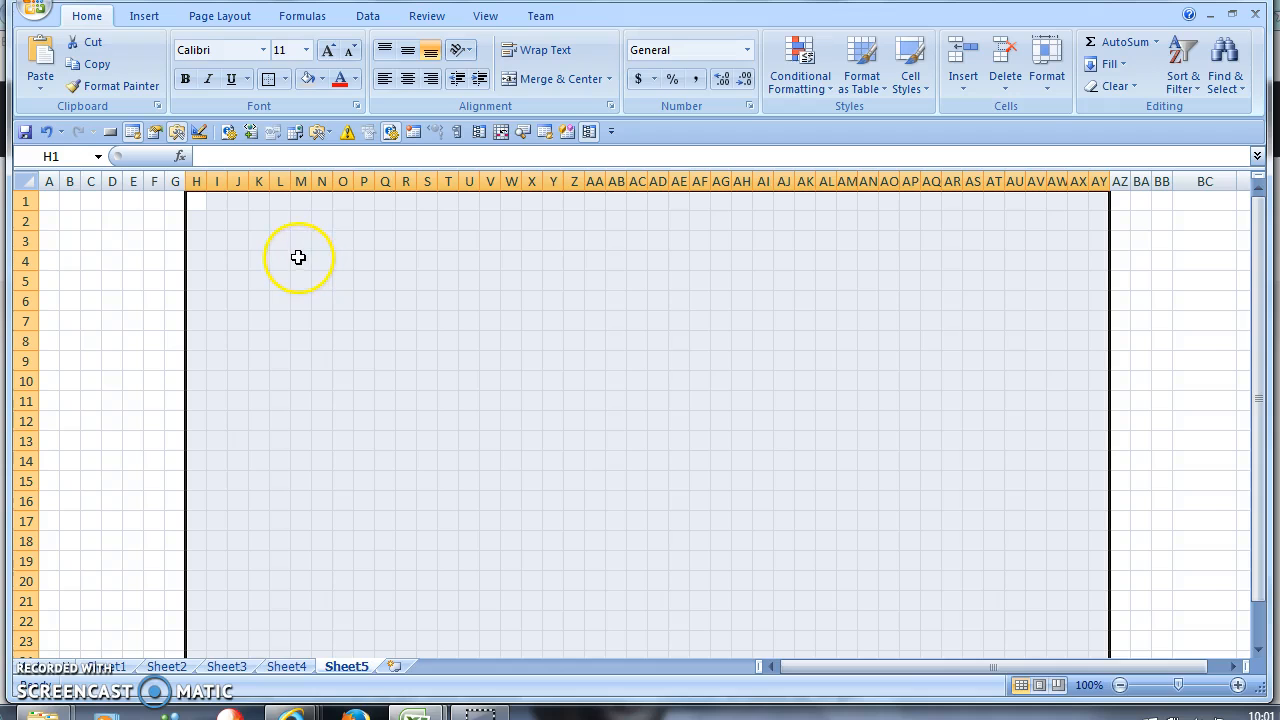
- Fill the H to AY block grey and outline H1:AY24 with an outside border
left_click(312, 79)
left_click(364, 361)
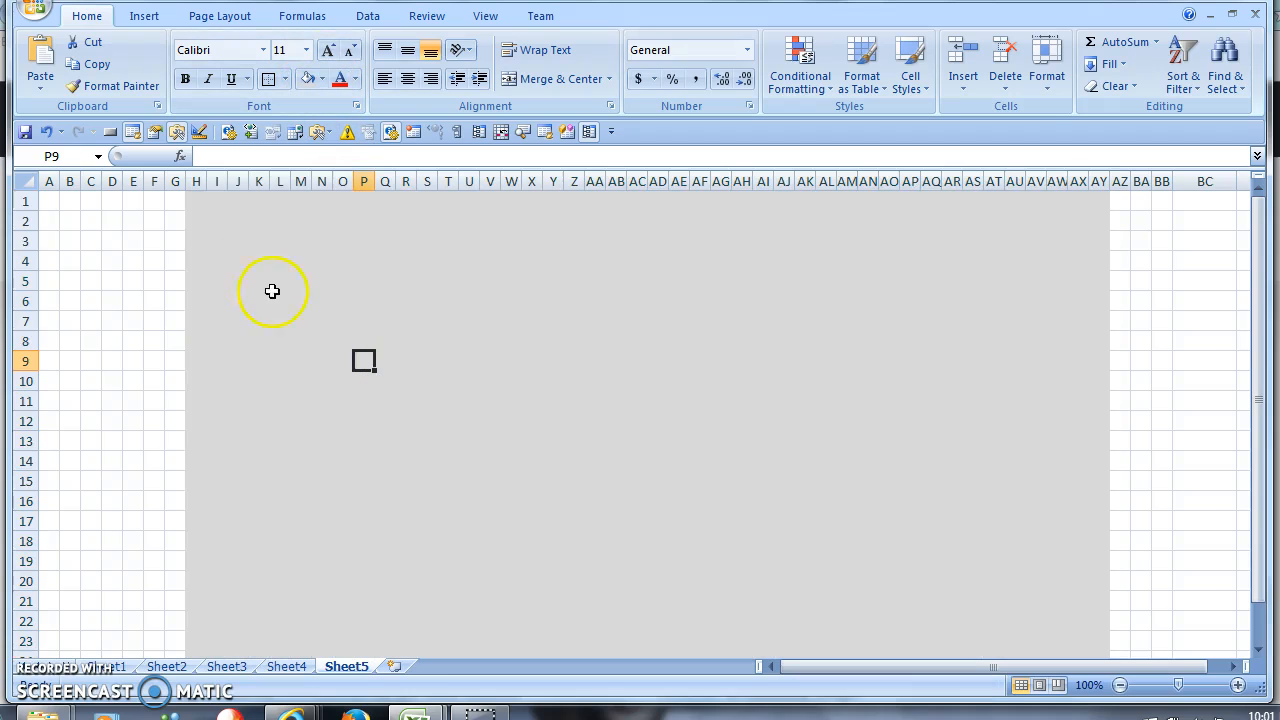
left_click_drag(211, 208, 1100, 626)
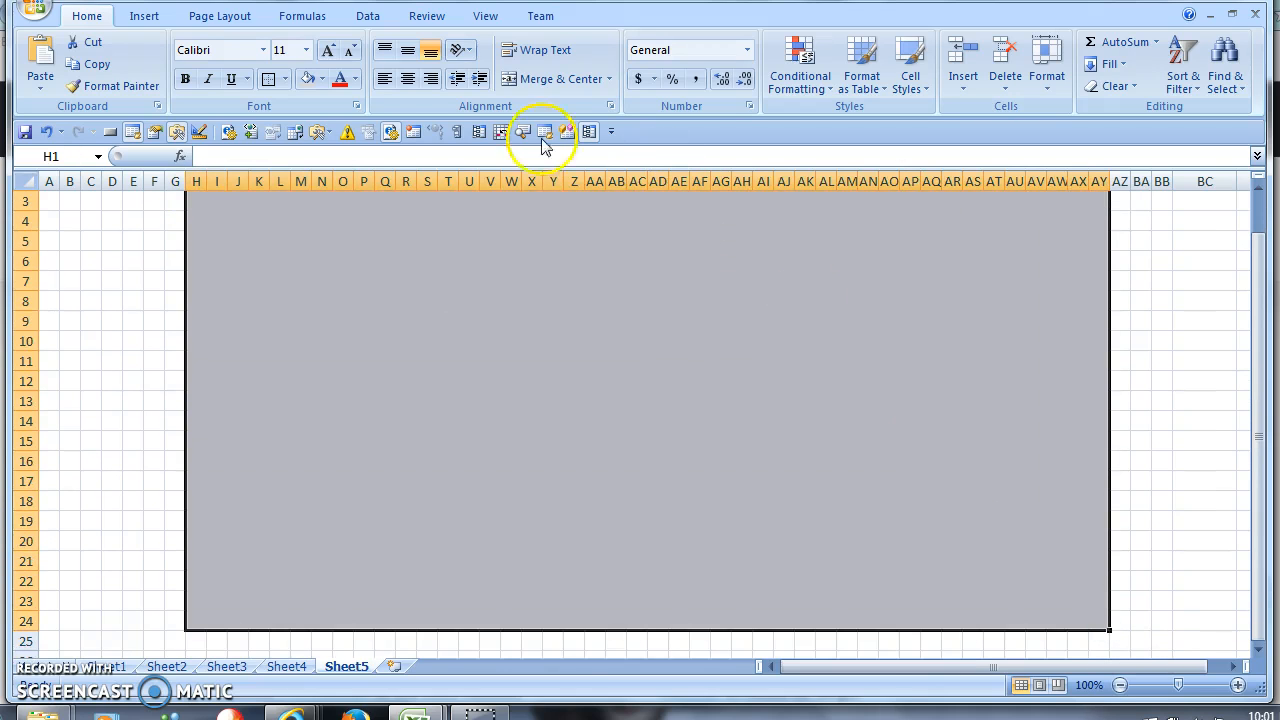
left_click(268, 79)
left_click(359, 351)
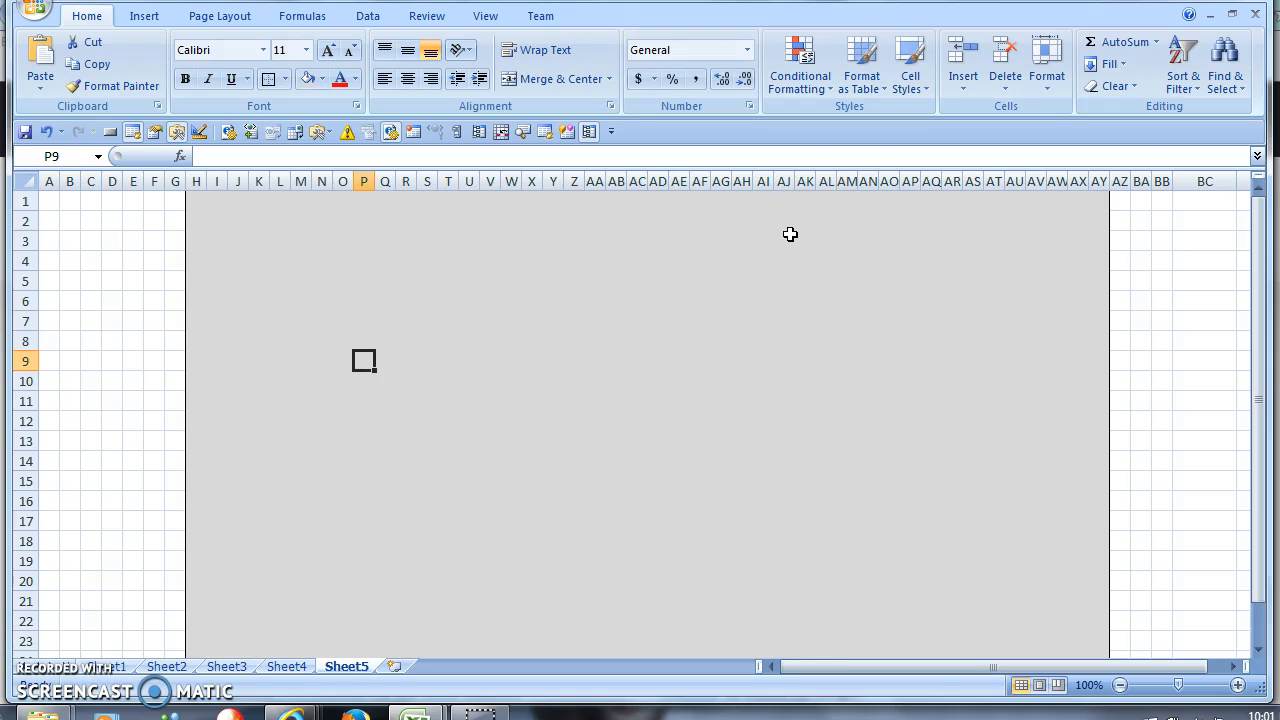
mouse_move(214, 220)
left_mouse_down()
mouse_move(212, 231)
mouse_move(214, 217)
left_mouse_up()
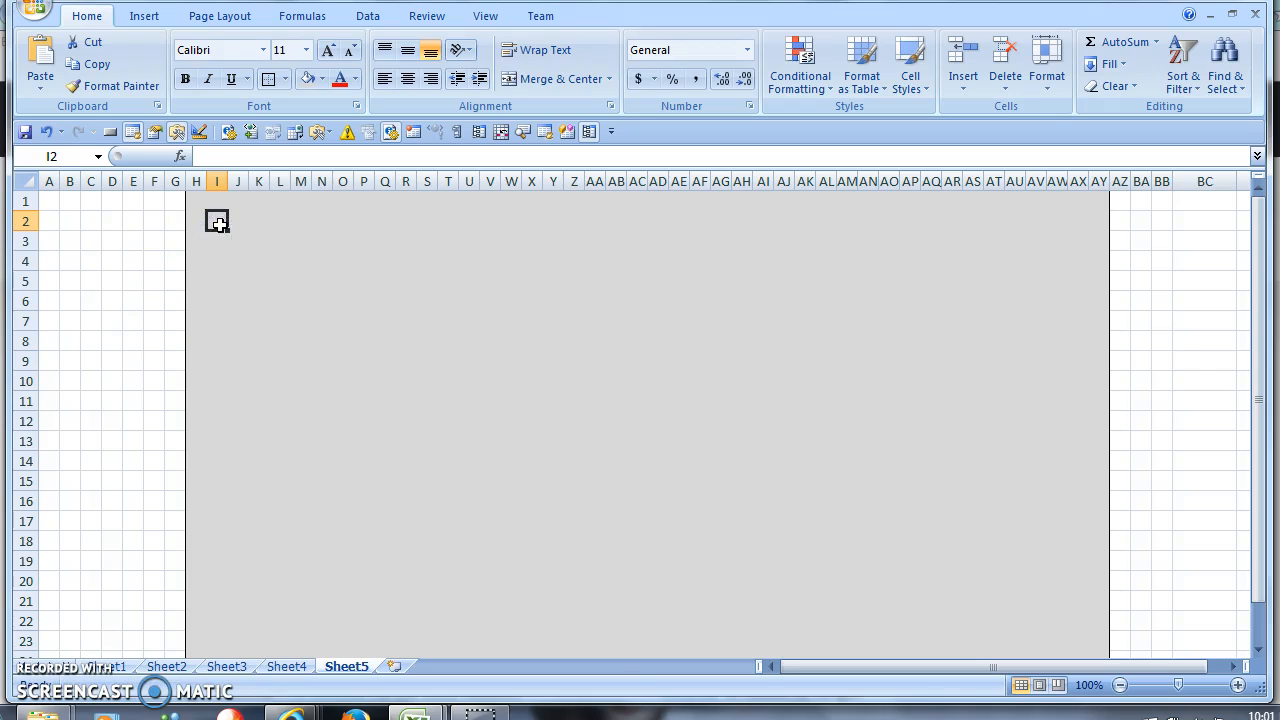
- Enter the label 'Name' in cell I2
left_click(199, 221)
left_click(216, 220)
left_click(216, 221)
type("Name")
key("Tab")
key("Tab")
key("Tab")
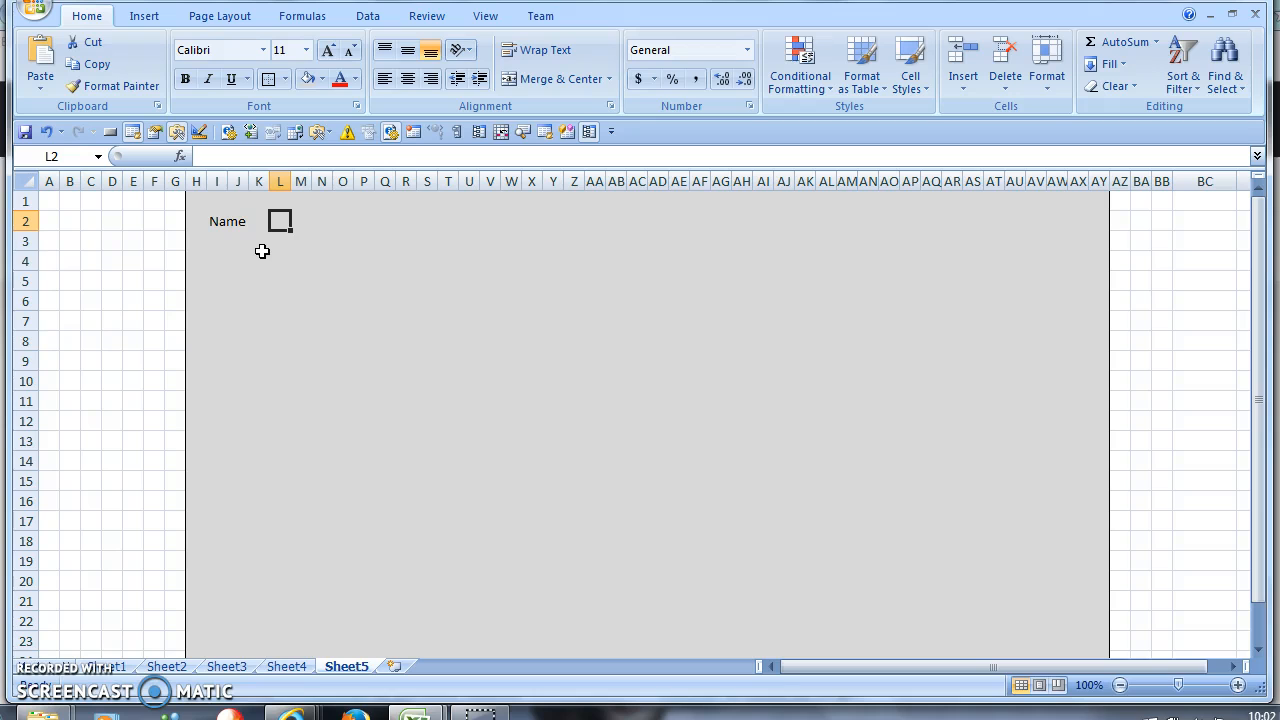
- Merge L2:R2 into one white-filled, left-aligned entry box
left_click_drag(278, 221, 408, 221)
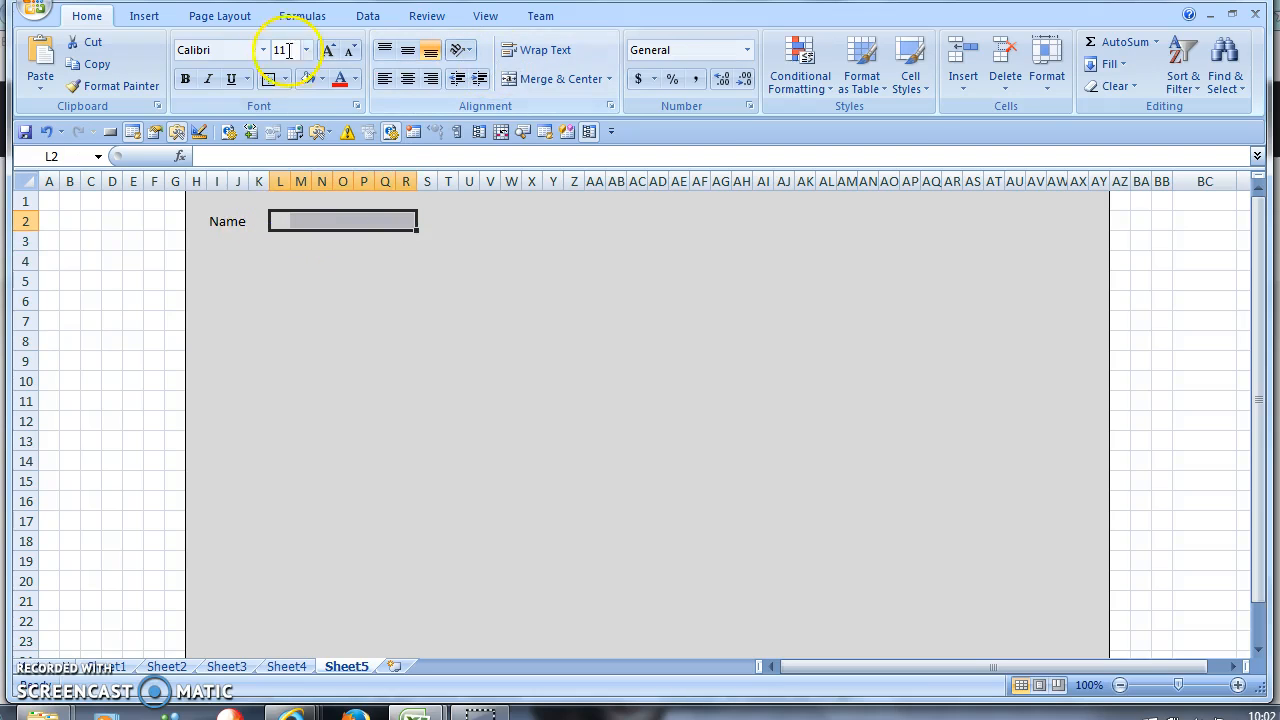
left_click(321, 79)
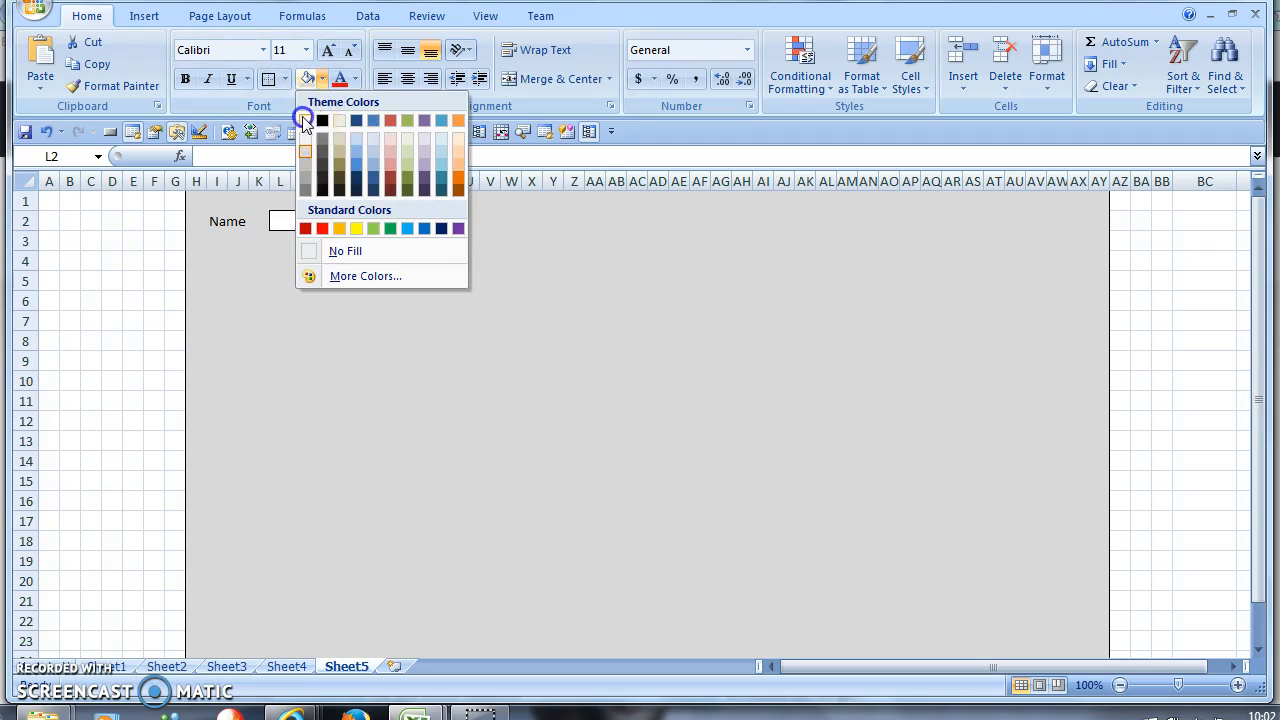
left_click(305, 120)
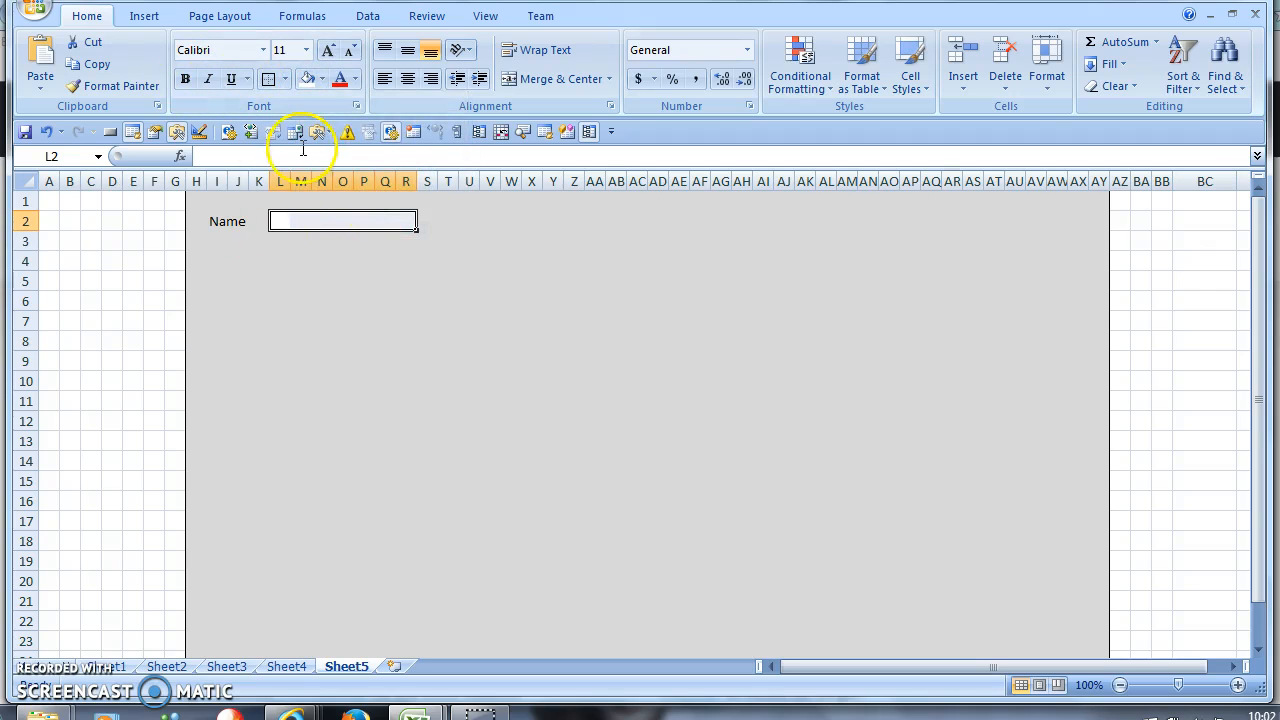
left_click(515, 80)
left_click(381, 80)
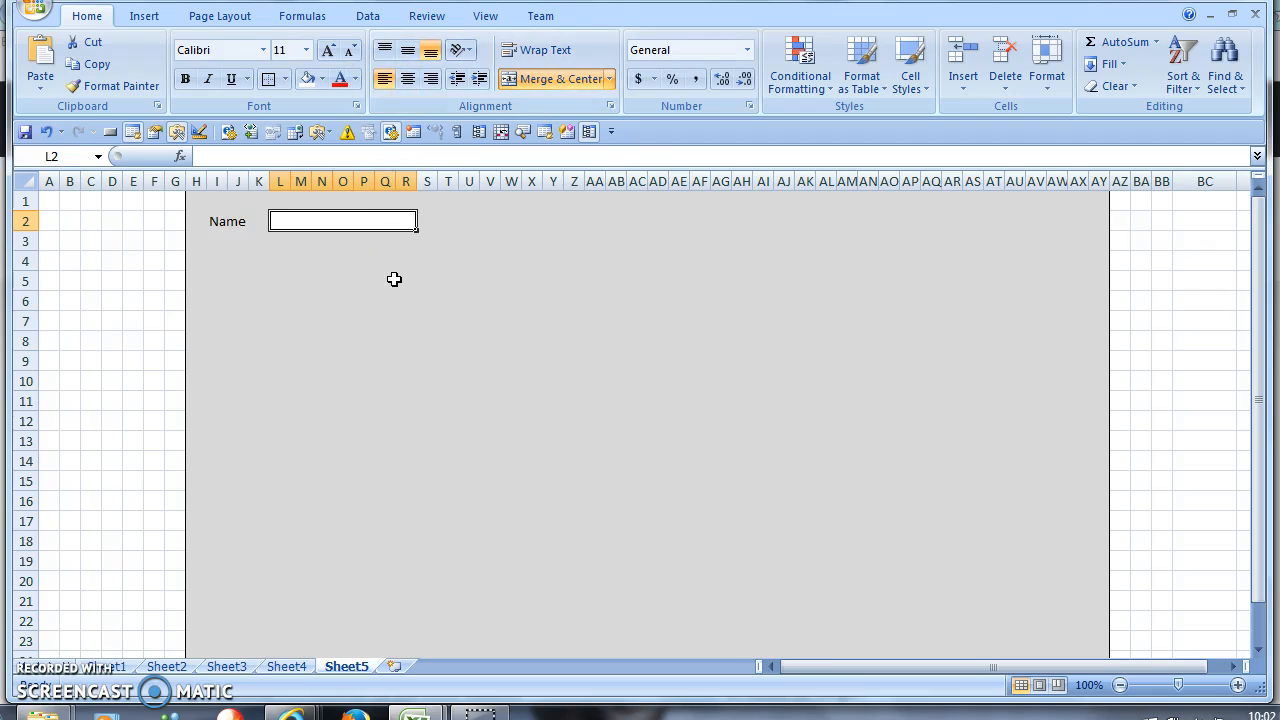
left_click(394, 280)
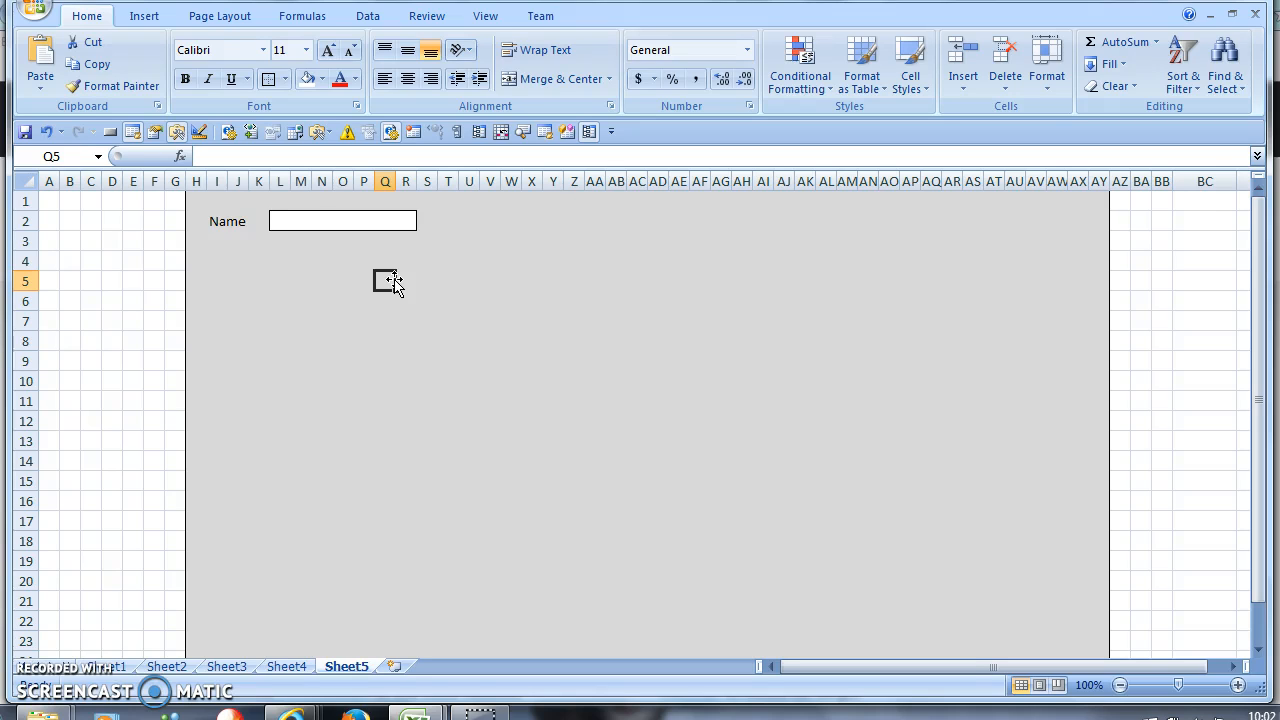
left_click(357, 221)
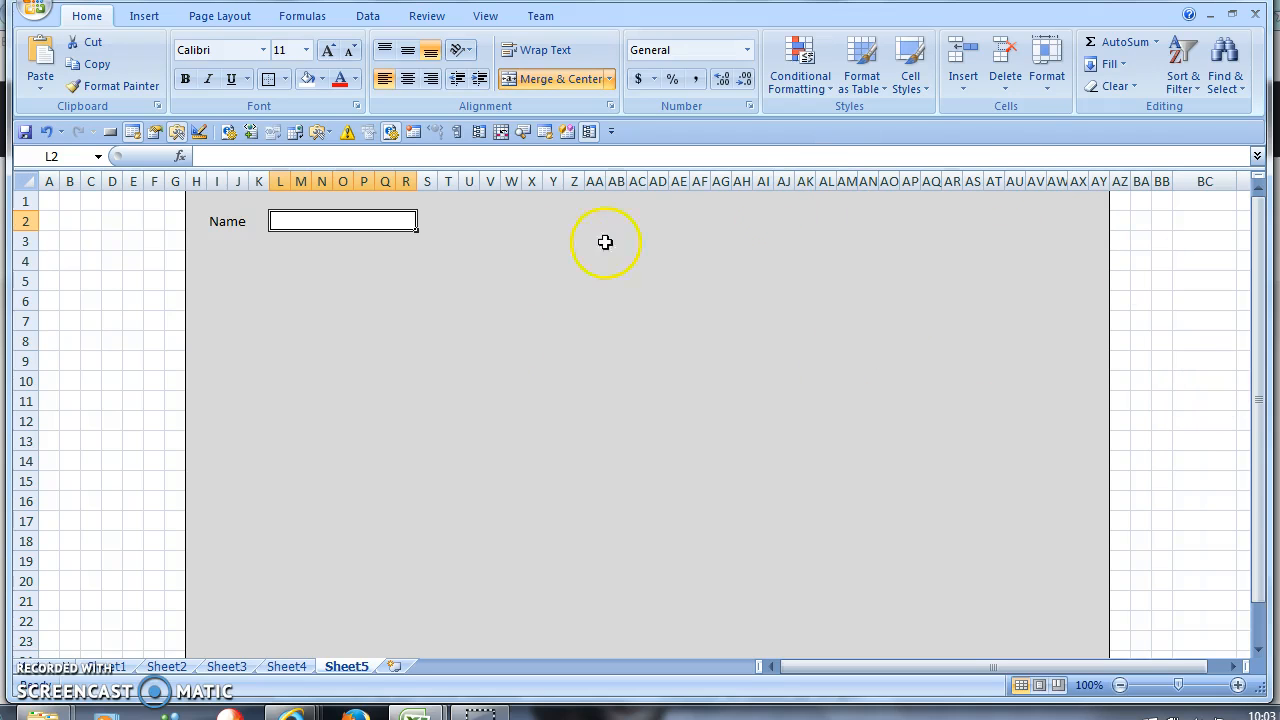
- Merge I3:K3, left-align it and enter the label 'Acct'
left_click(345, 279)
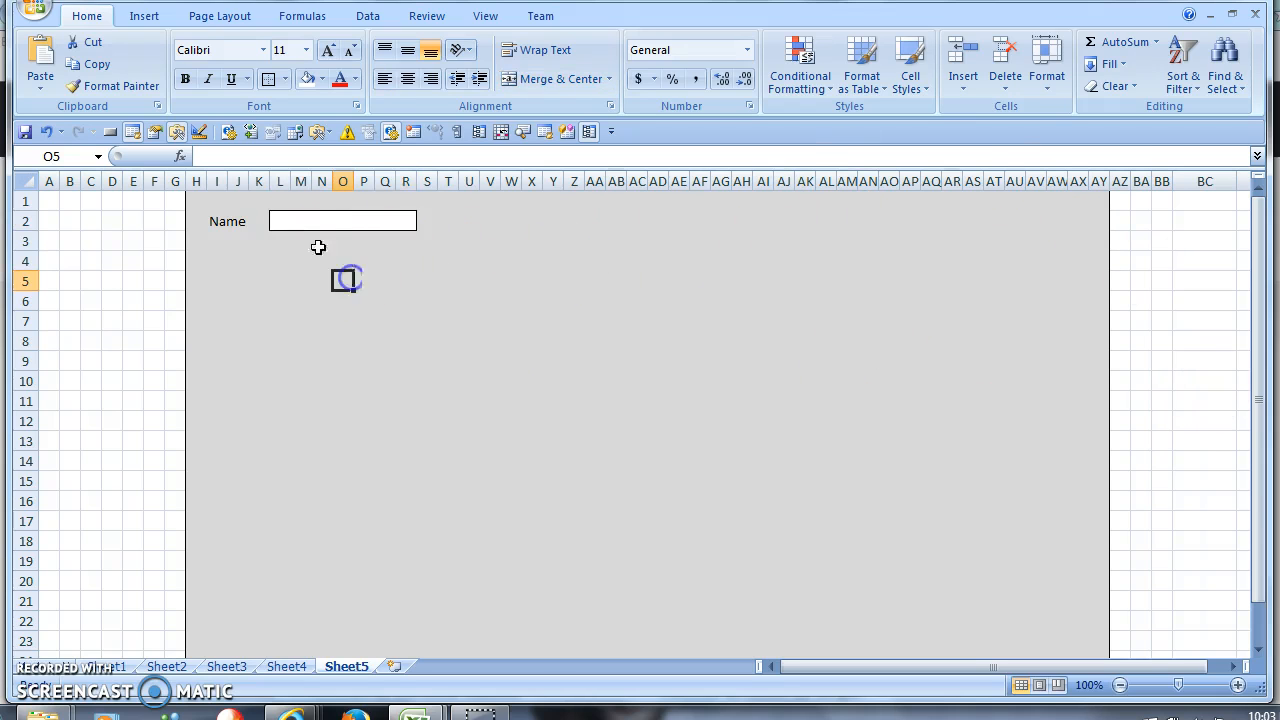
left_click(297, 224)
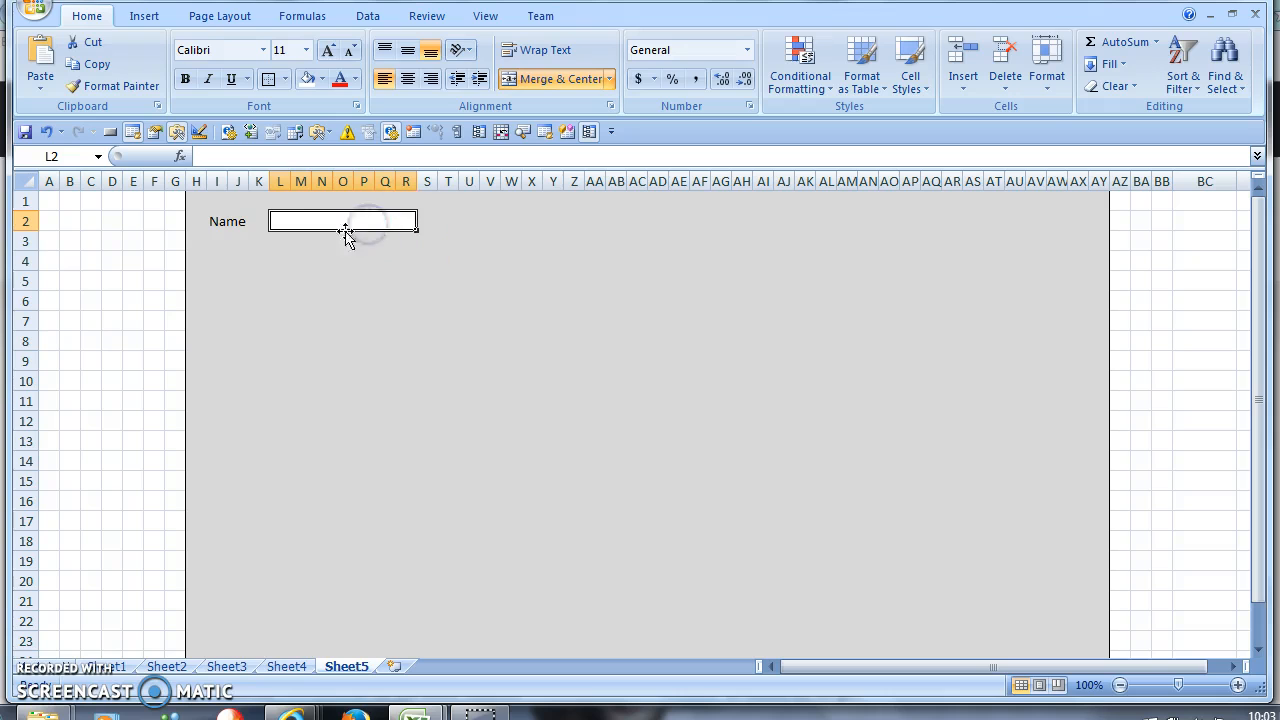
left_click_drag(240, 243, 250, 240)
left_click(558, 79)
left_click(385, 79)
type("Acct")
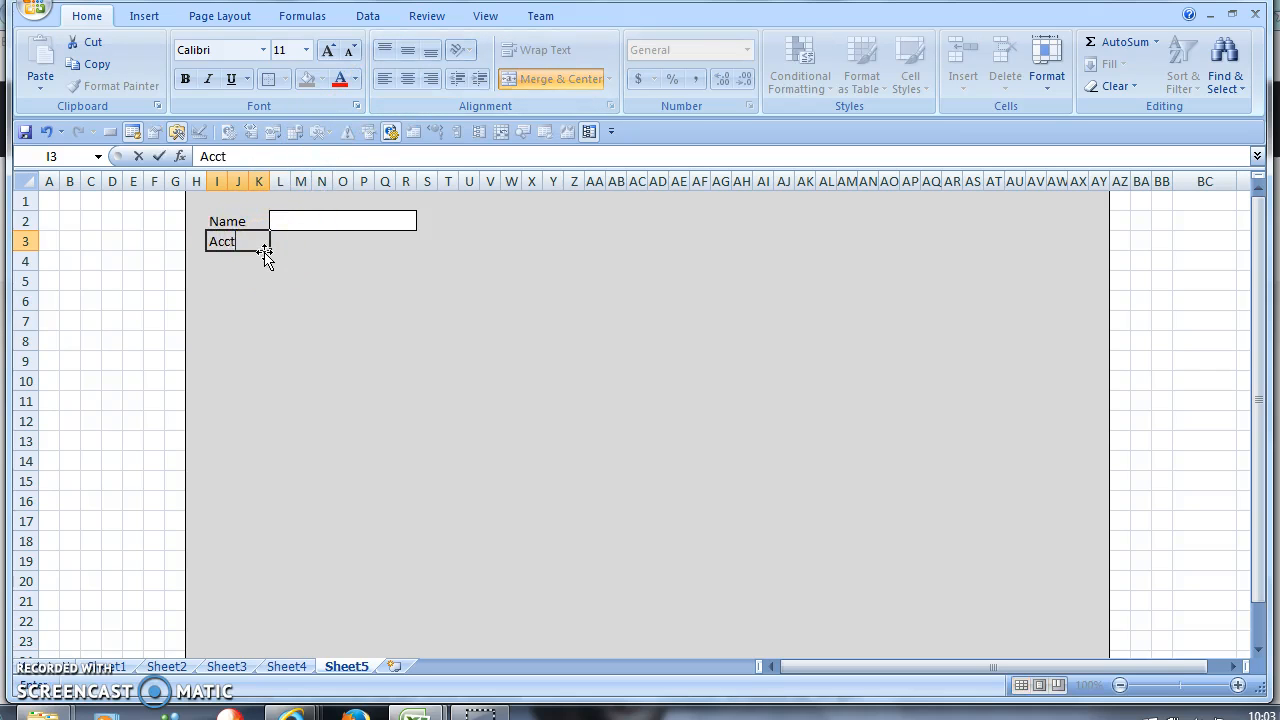
key("Tab")
- Merge L3:R3 into a white, bordered entry box
left_click_drag(280, 241, 412, 241)
left_click(548, 80)
left_click(267, 80)
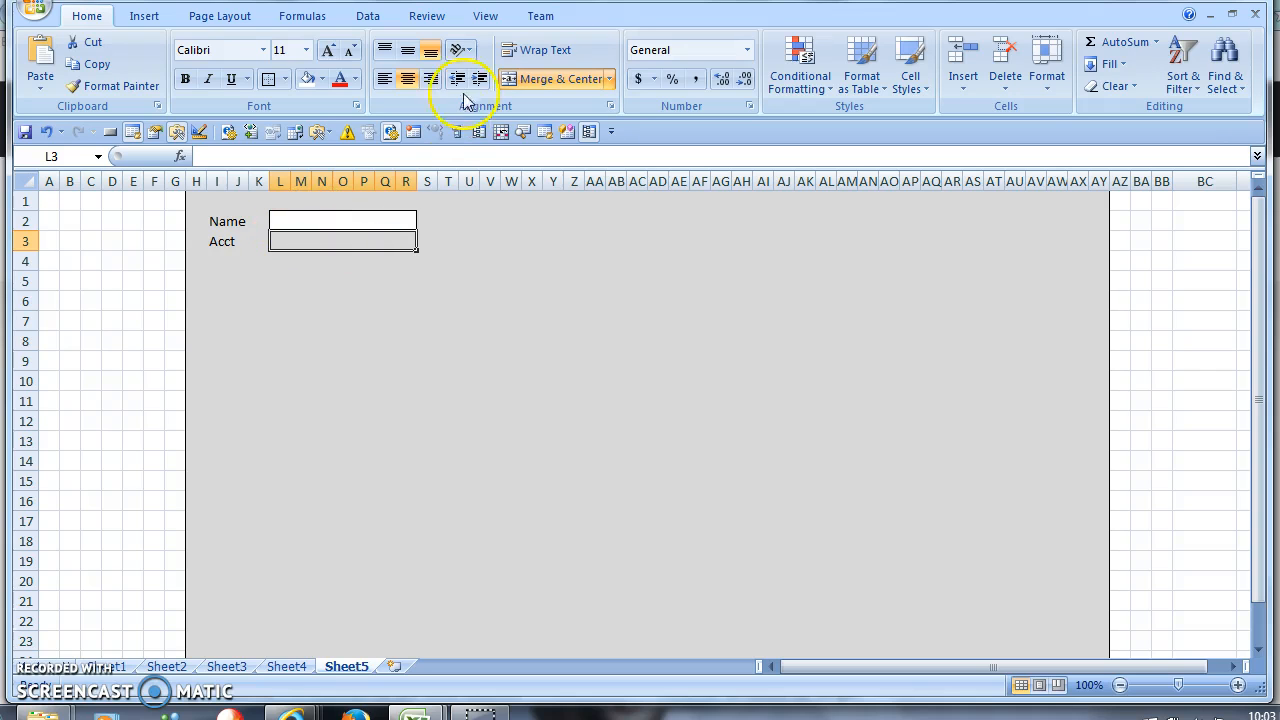
left_click(308, 80)
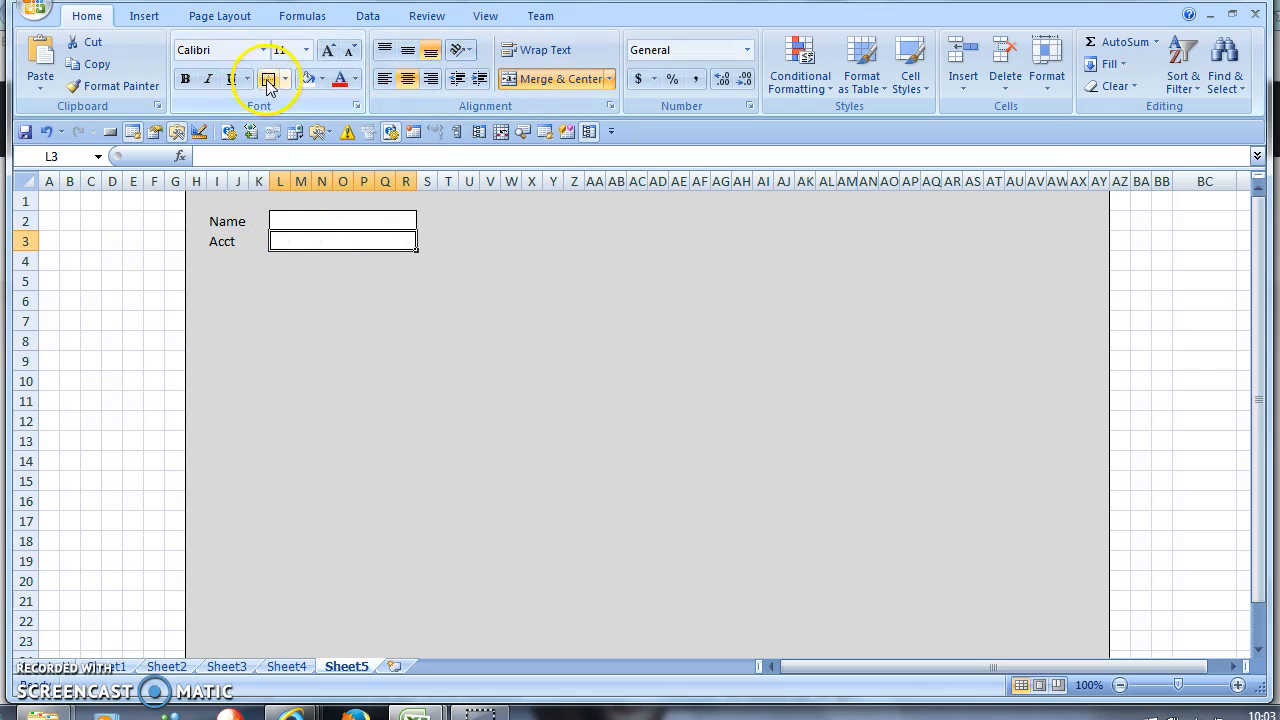
left_click(320, 279)
left_click(297, 245)
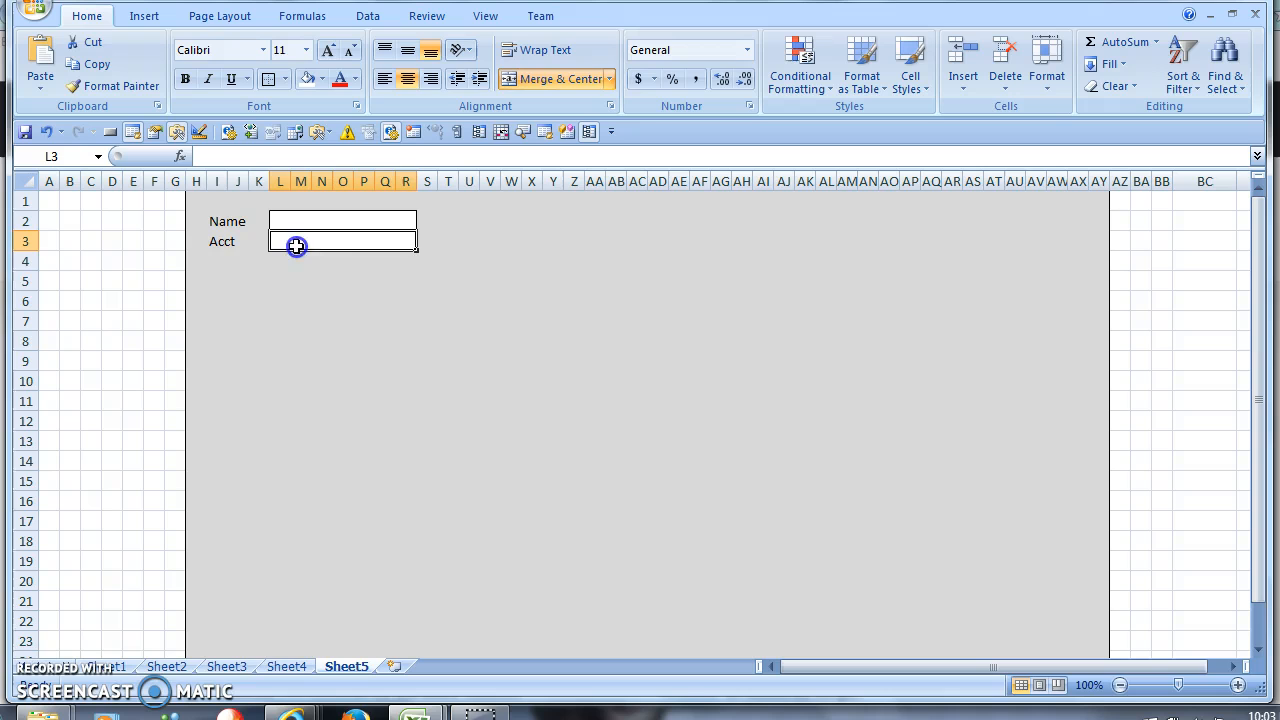
left_click(344, 284)
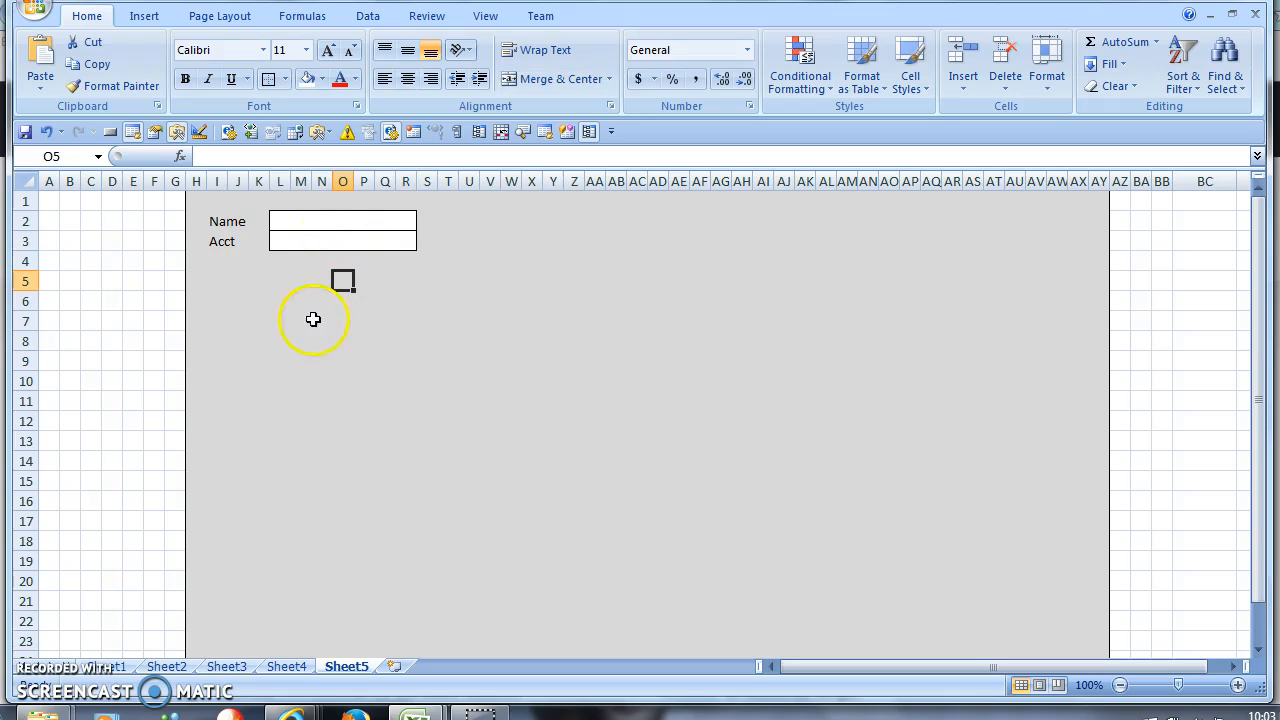
- Merge L5:R5 into a single white-filled cell
left_click_drag(283, 280, 408, 282)
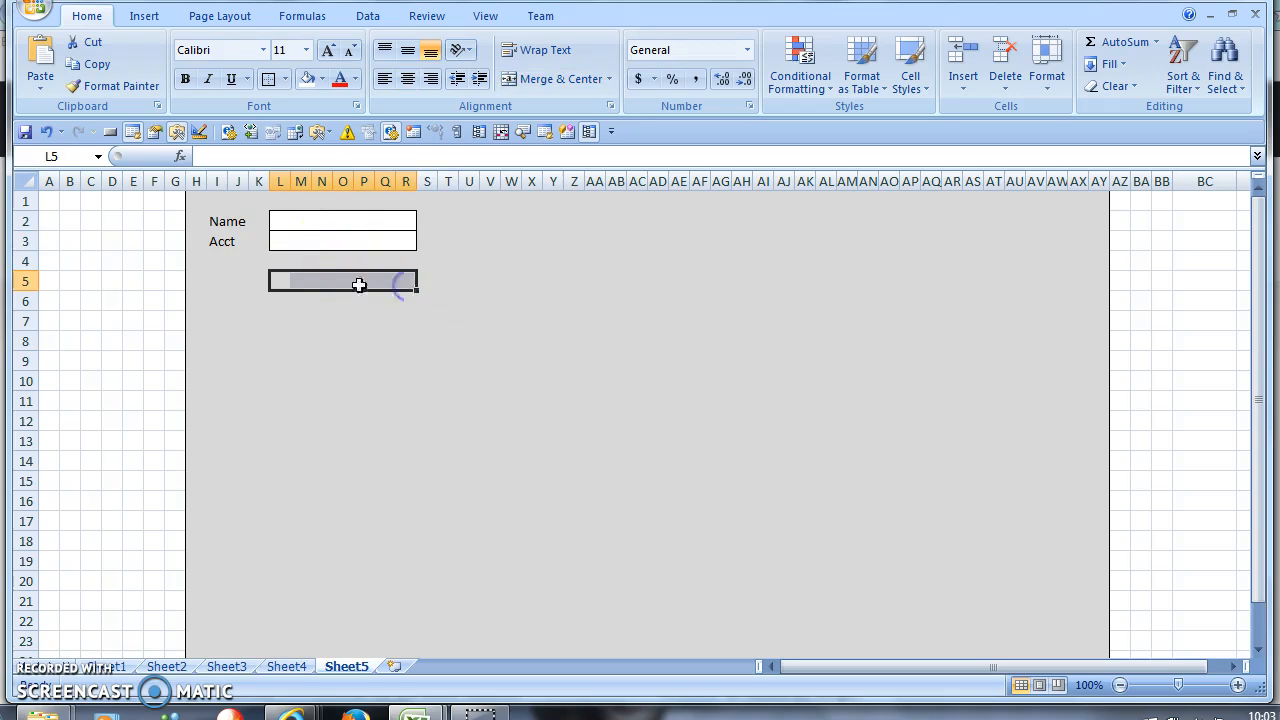
left_click(558, 88)
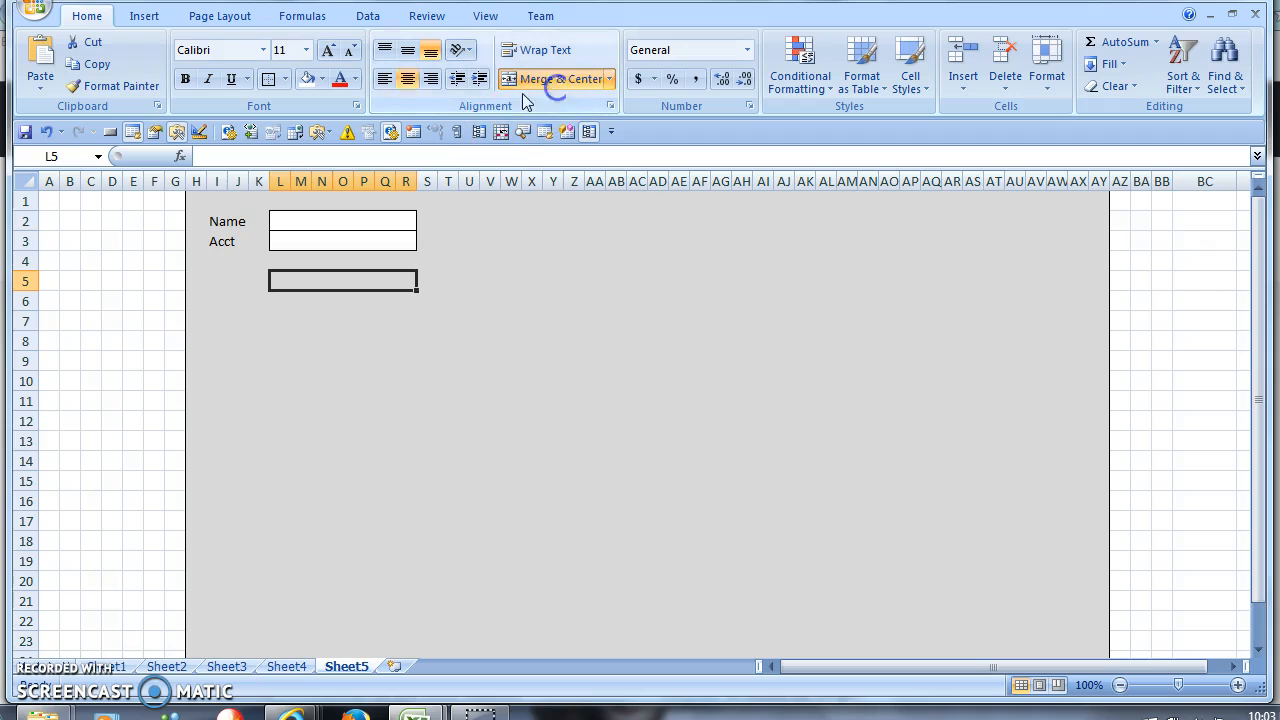
left_click(306, 79)
- Give L5:R5 grey top and left borders and white right and bottom borders
right_click(318, 281)
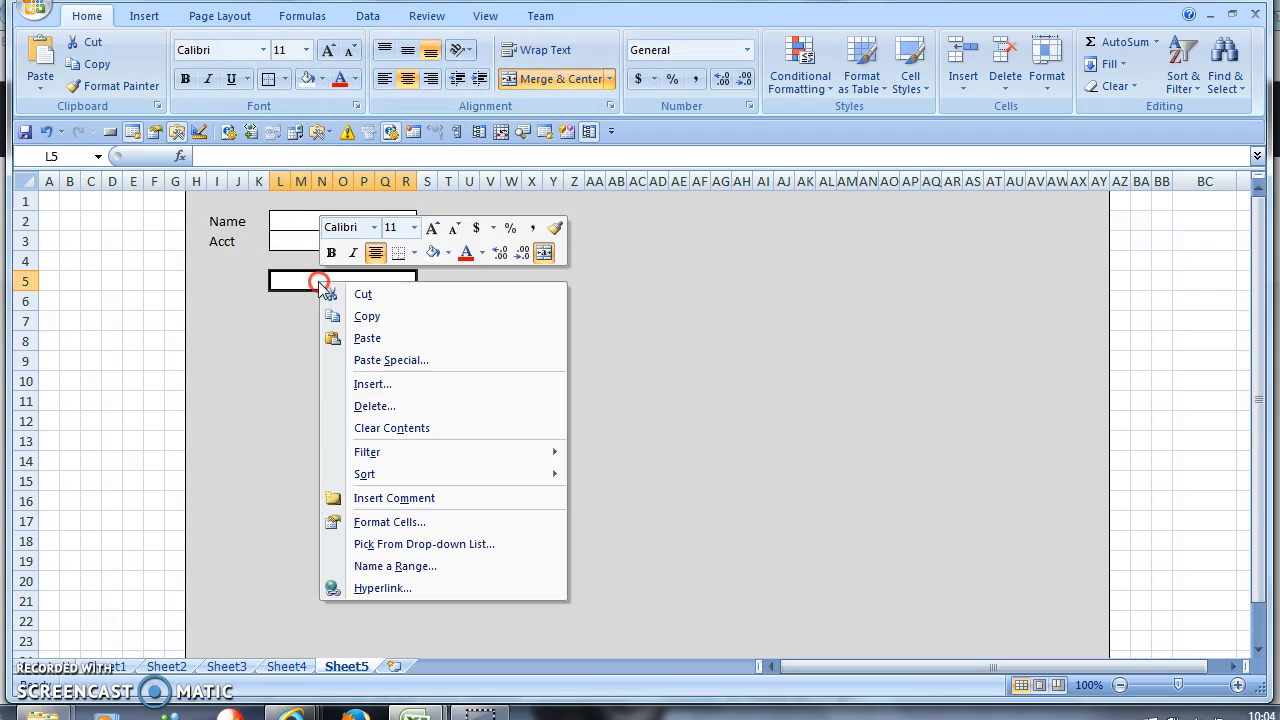
left_click(390, 522)
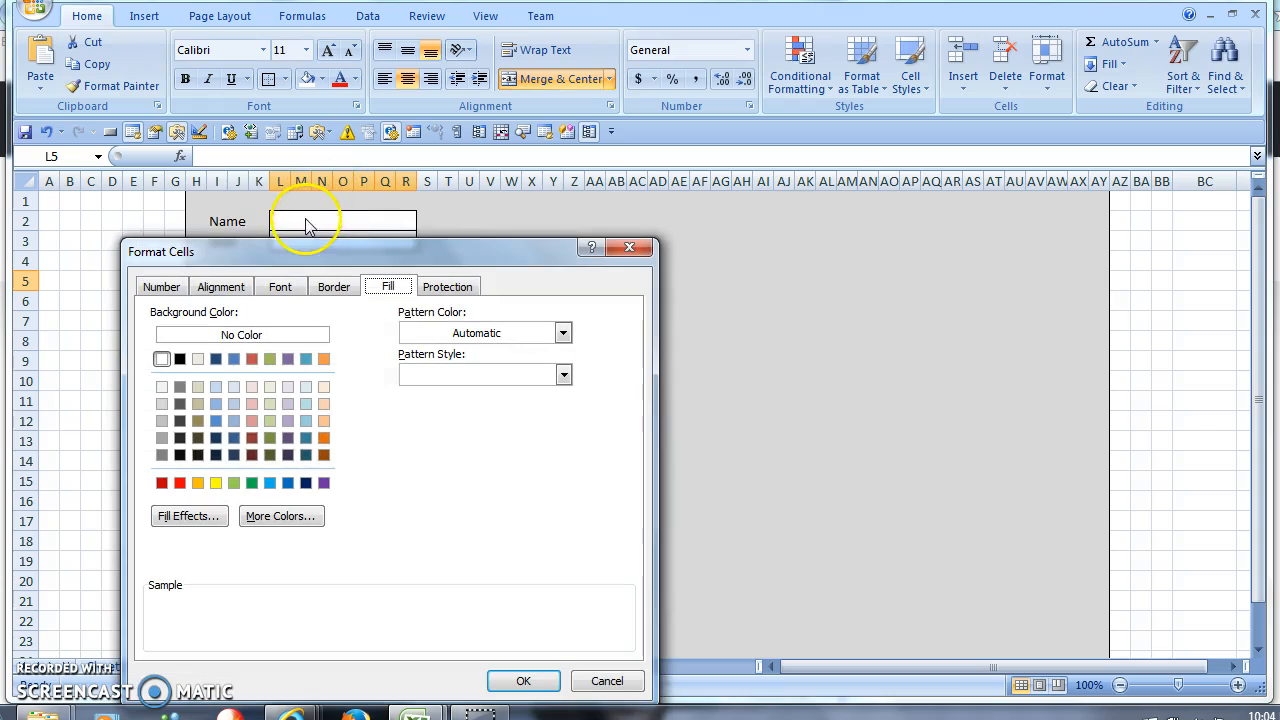
left_click_drag(331, 252, 700, 131)
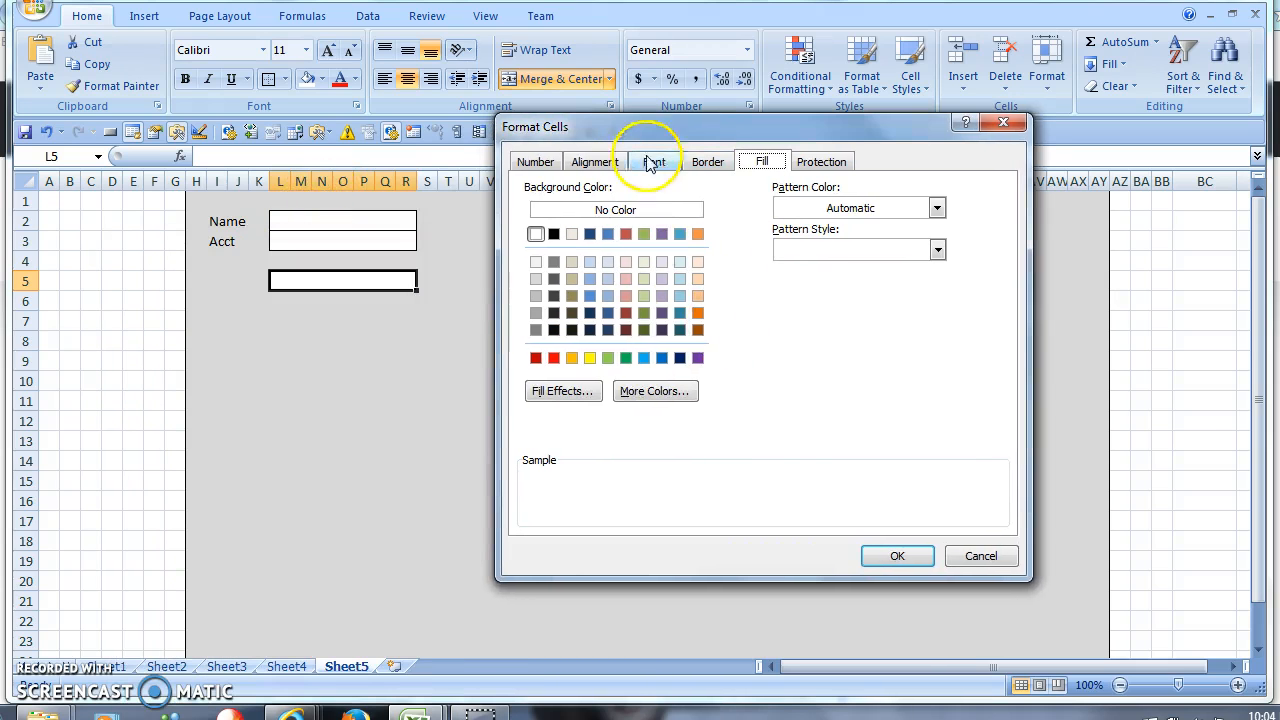
left_click(690, 160)
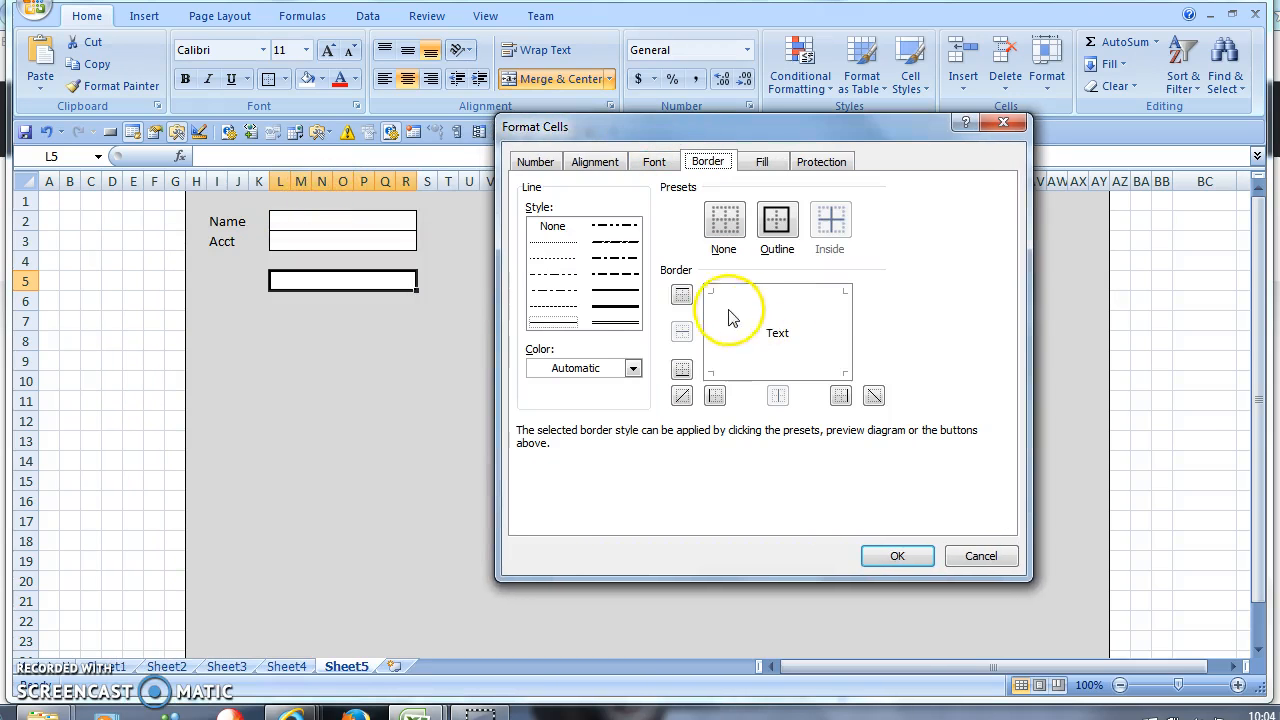
left_click(633, 368)
left_click(553, 457)
left_click(748, 289)
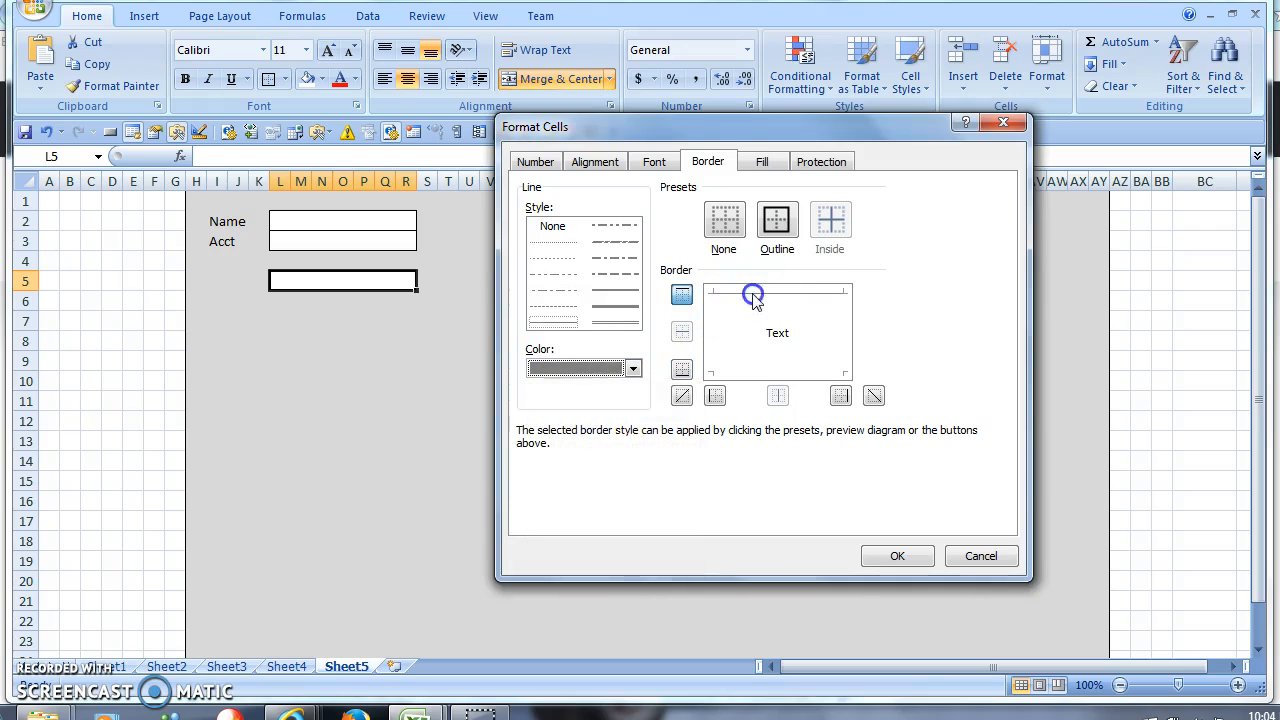
left_click(717, 327)
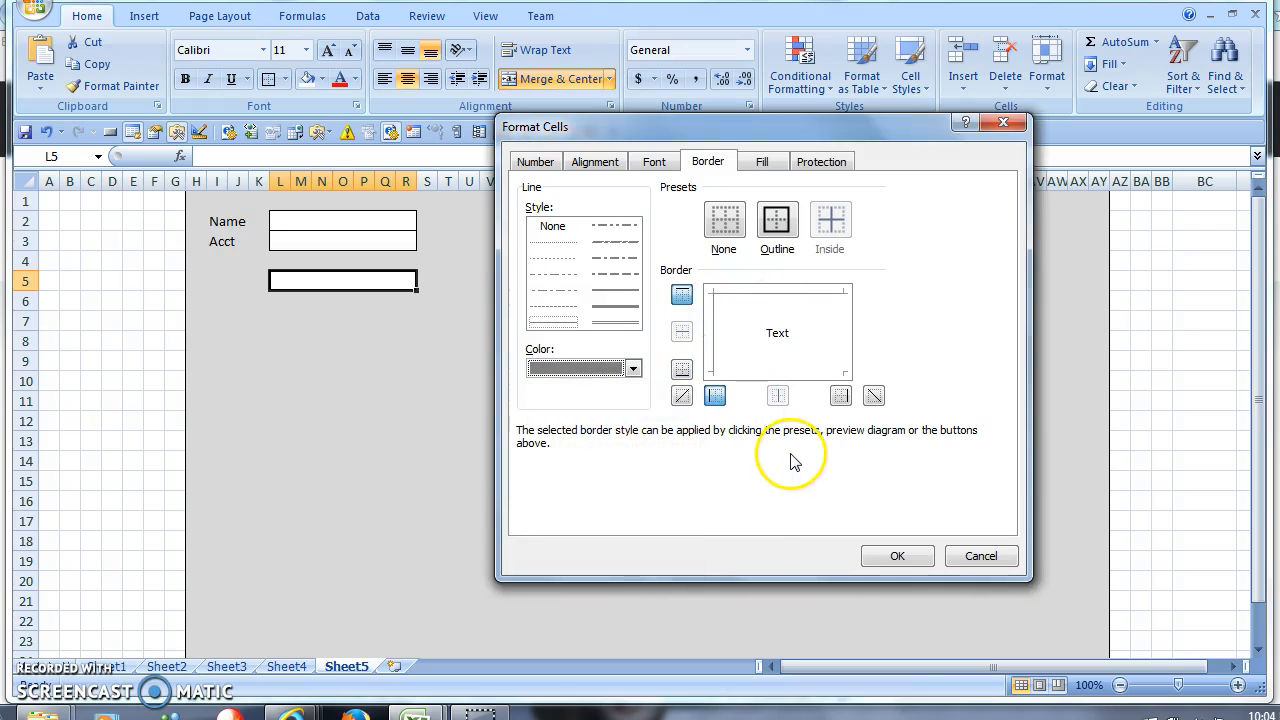
left_click(633, 368)
left_click(537, 448)
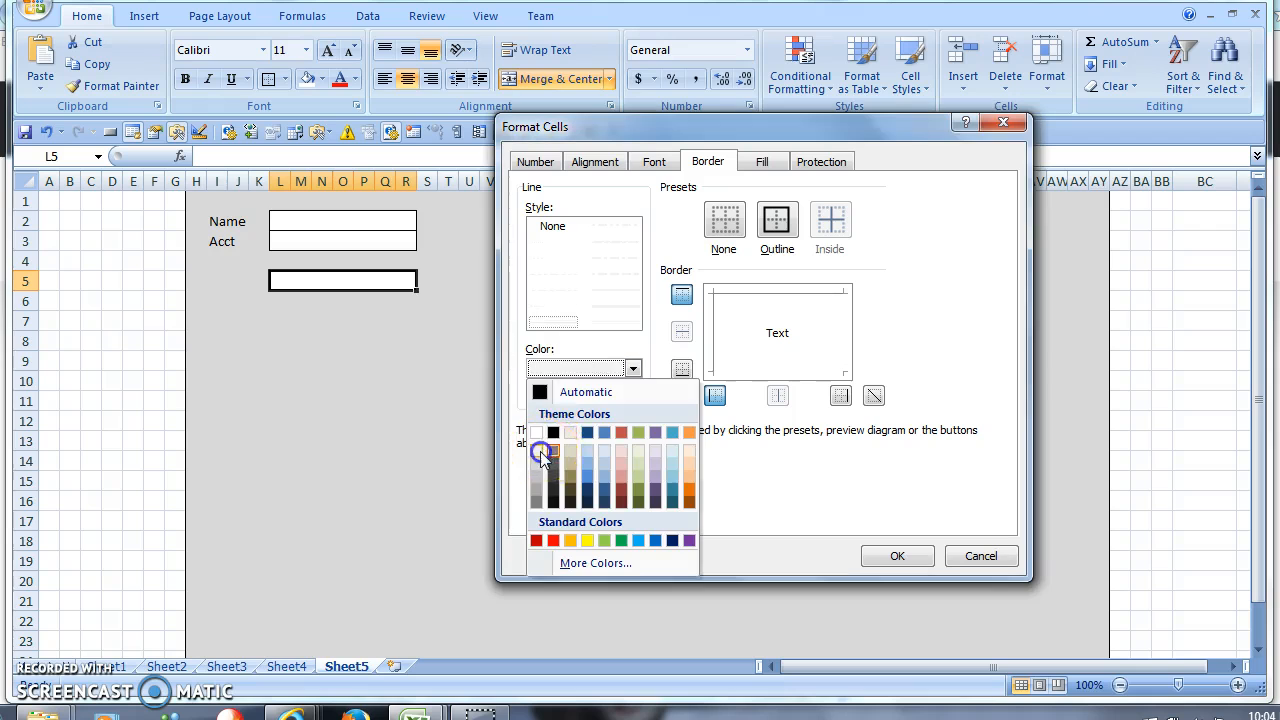
left_click(843, 343)
left_click(806, 366)
left_click(895, 555)
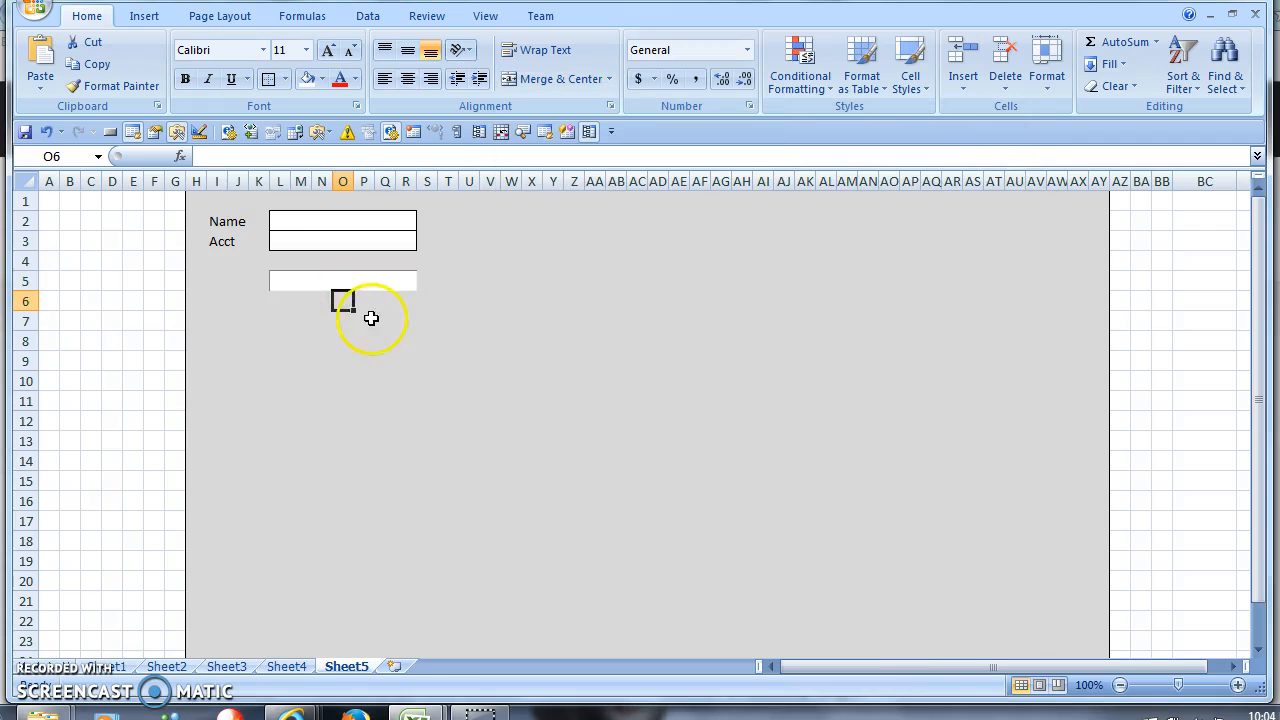
- Reopen the row 5 cell's border settings with a heavier line style in white
left_click(318, 320)
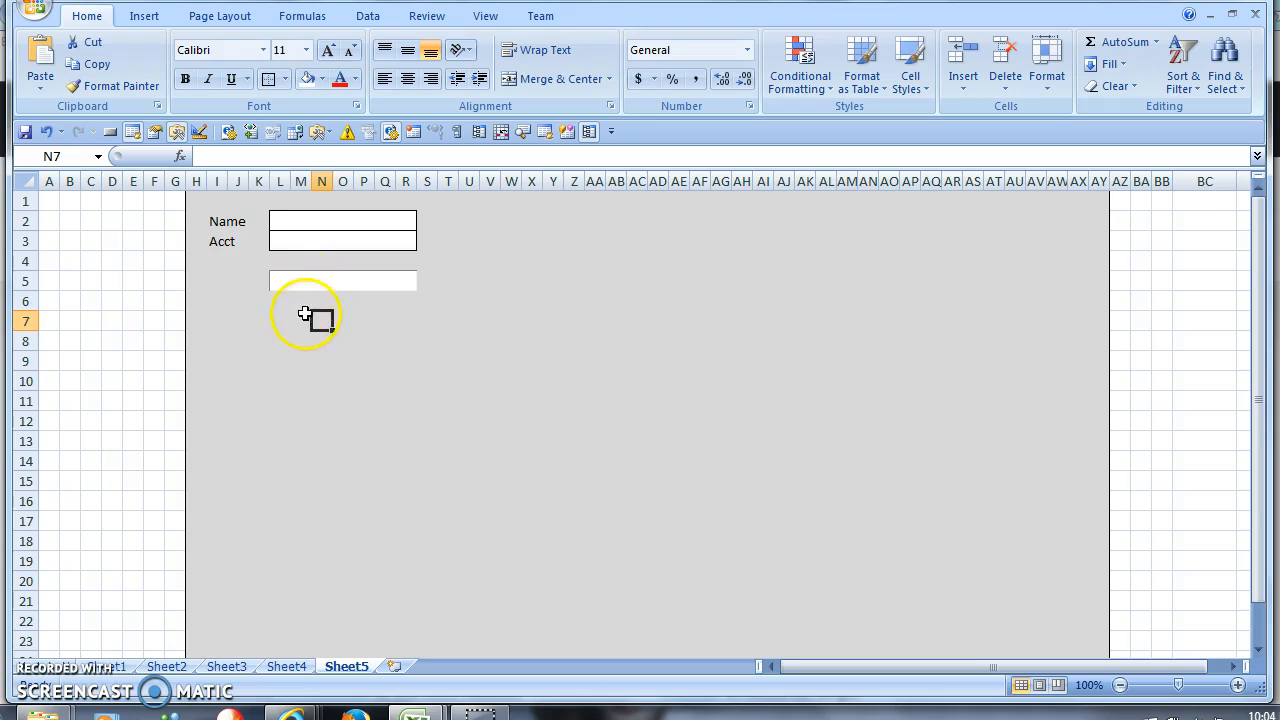
left_click(300, 277)
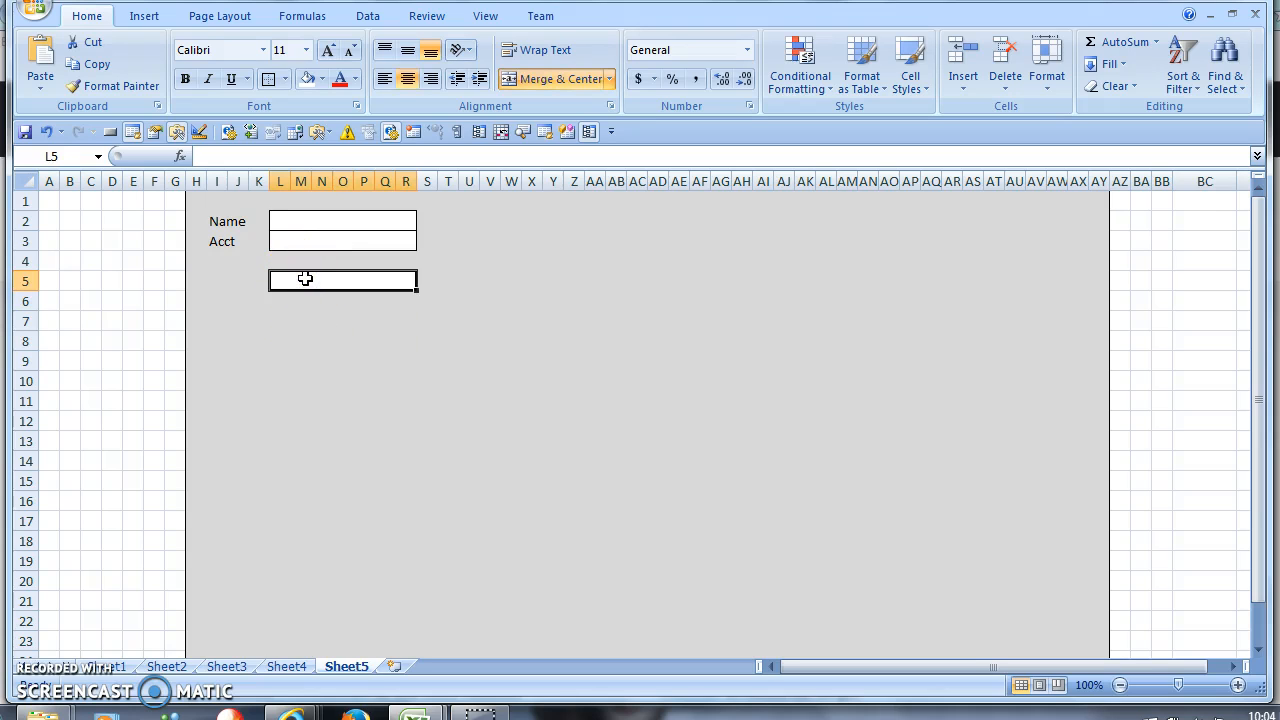
left_click(301, 303)
left_click_drag(222, 277, 478, 386)
left_click(408, 322)
left_click(379, 289)
left_click(385, 341)
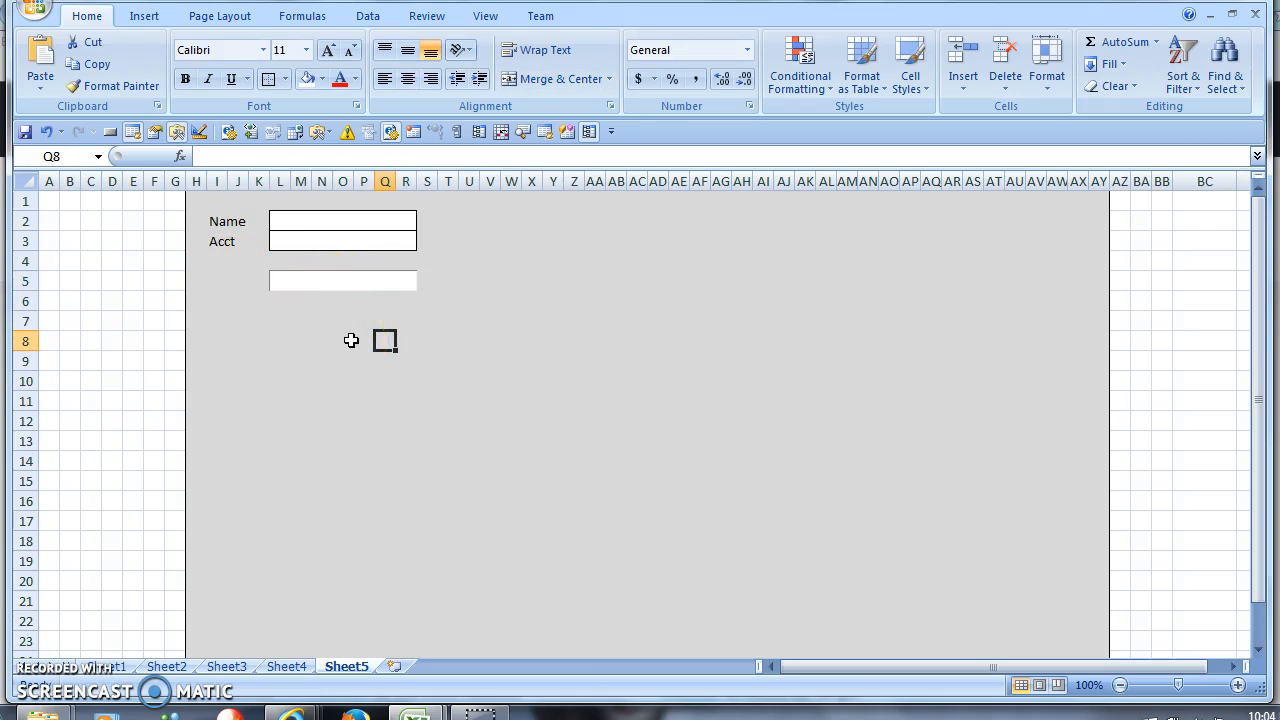
right_click(318, 283)
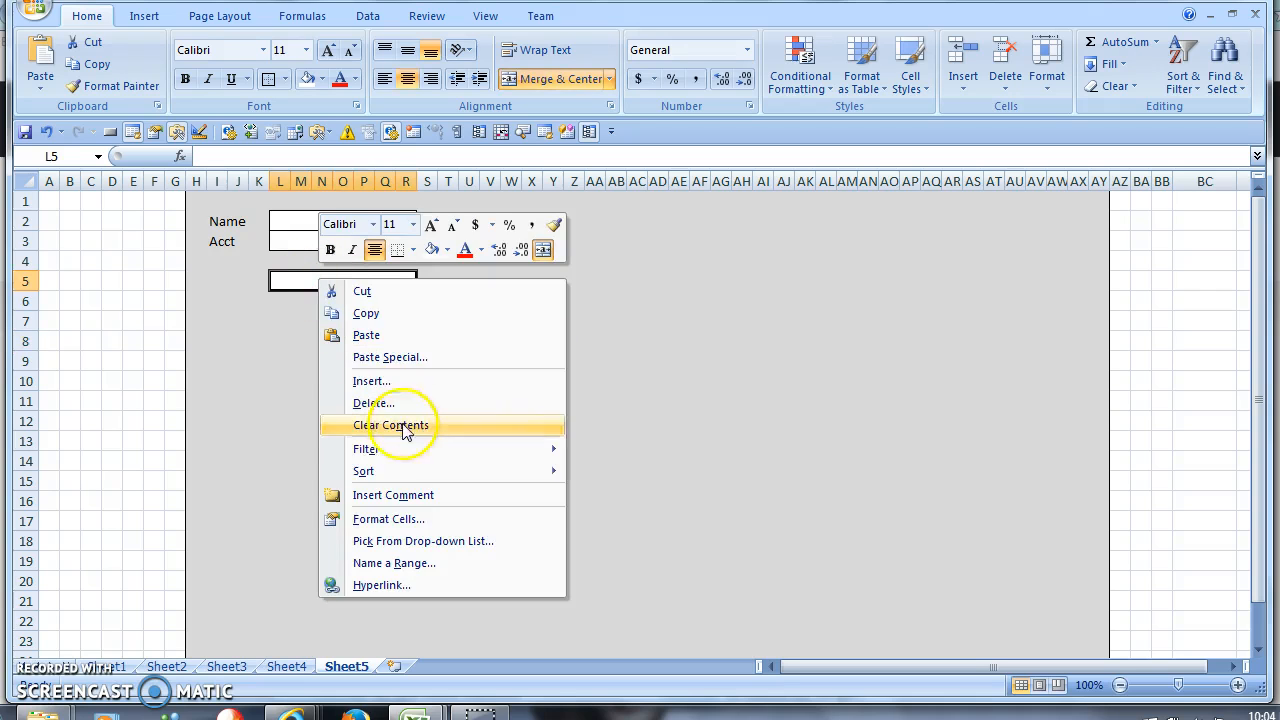
left_click(405, 520)
left_click(260, 415)
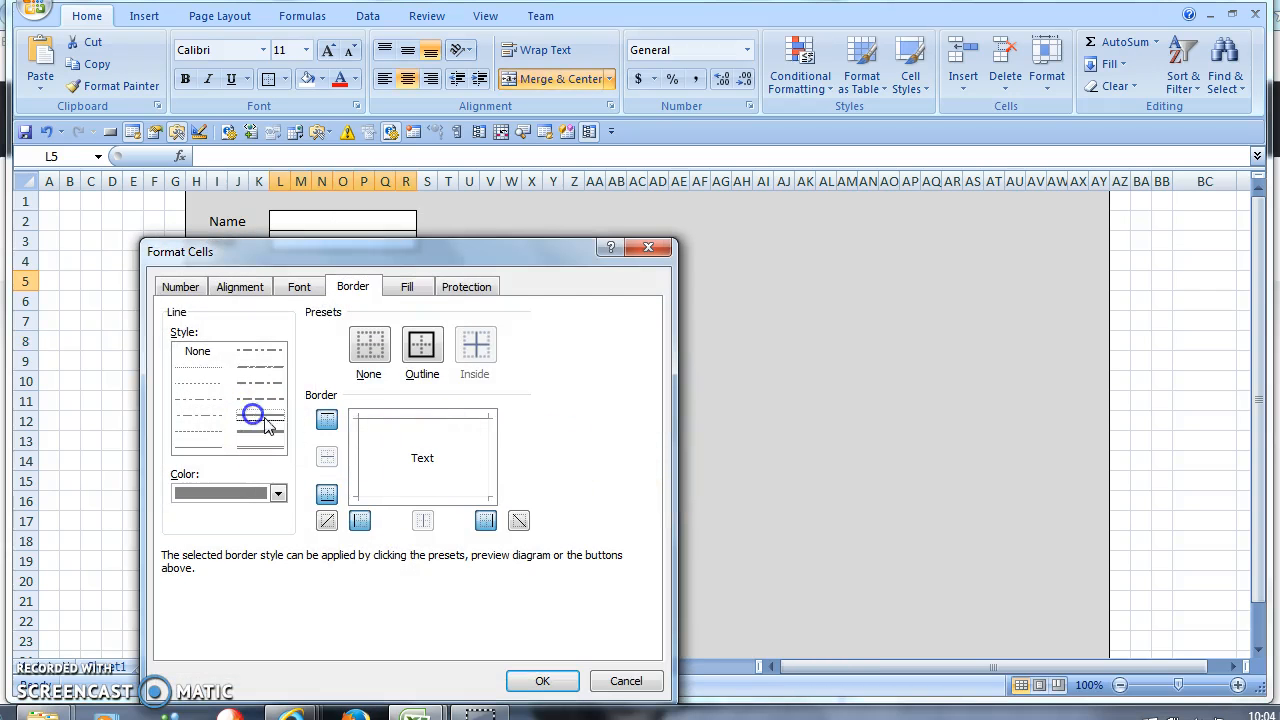
left_click(278, 493)
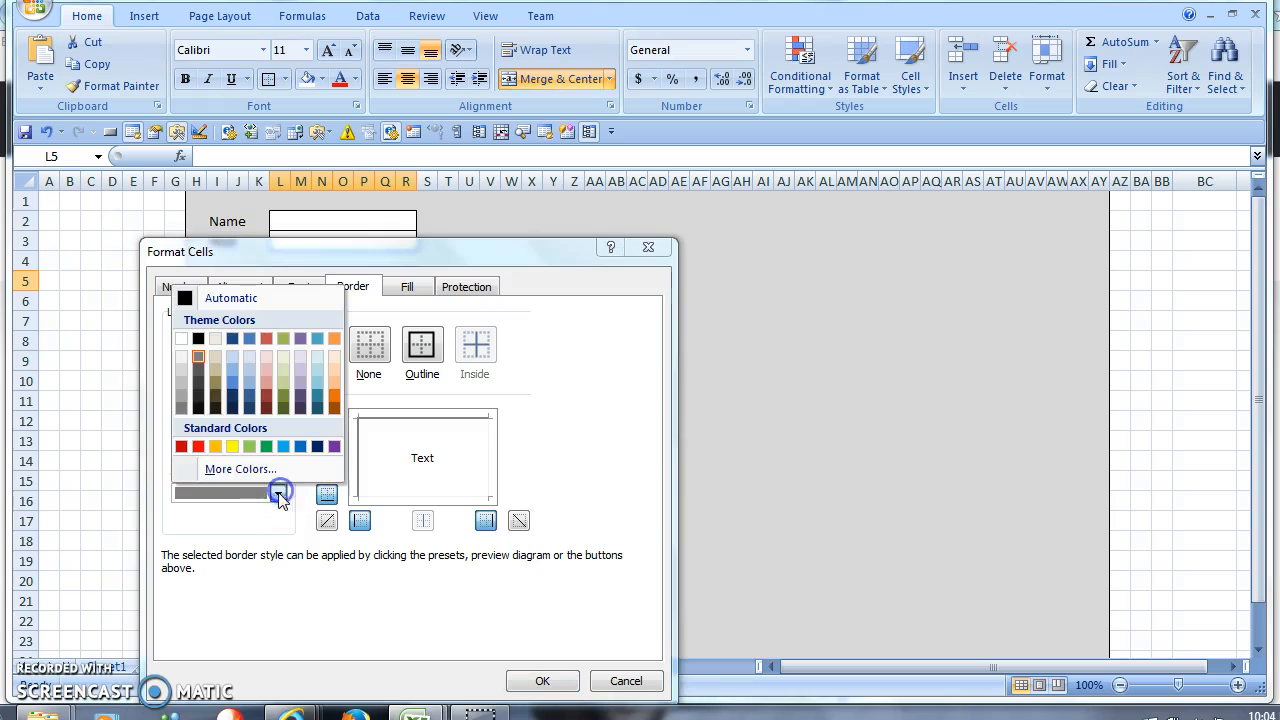
left_click(181, 353)
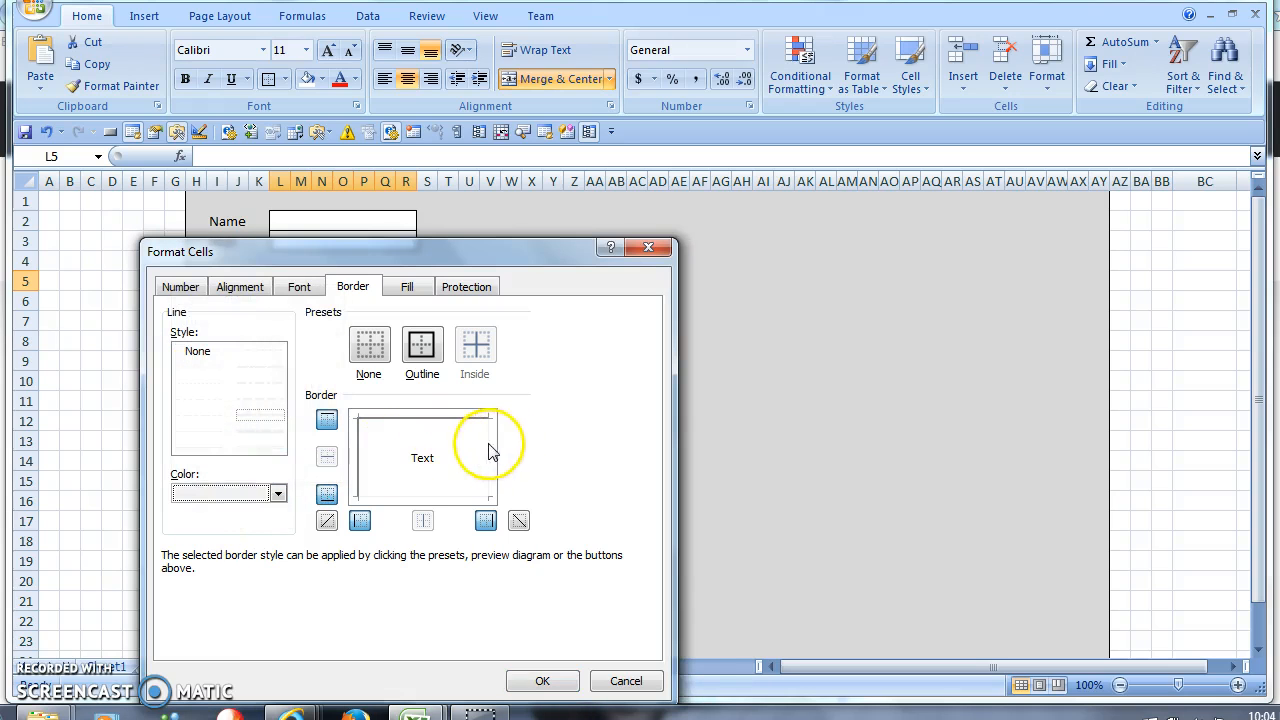
- Apply the heavier white border to the L5:R5 entry box
left_click(543, 681)
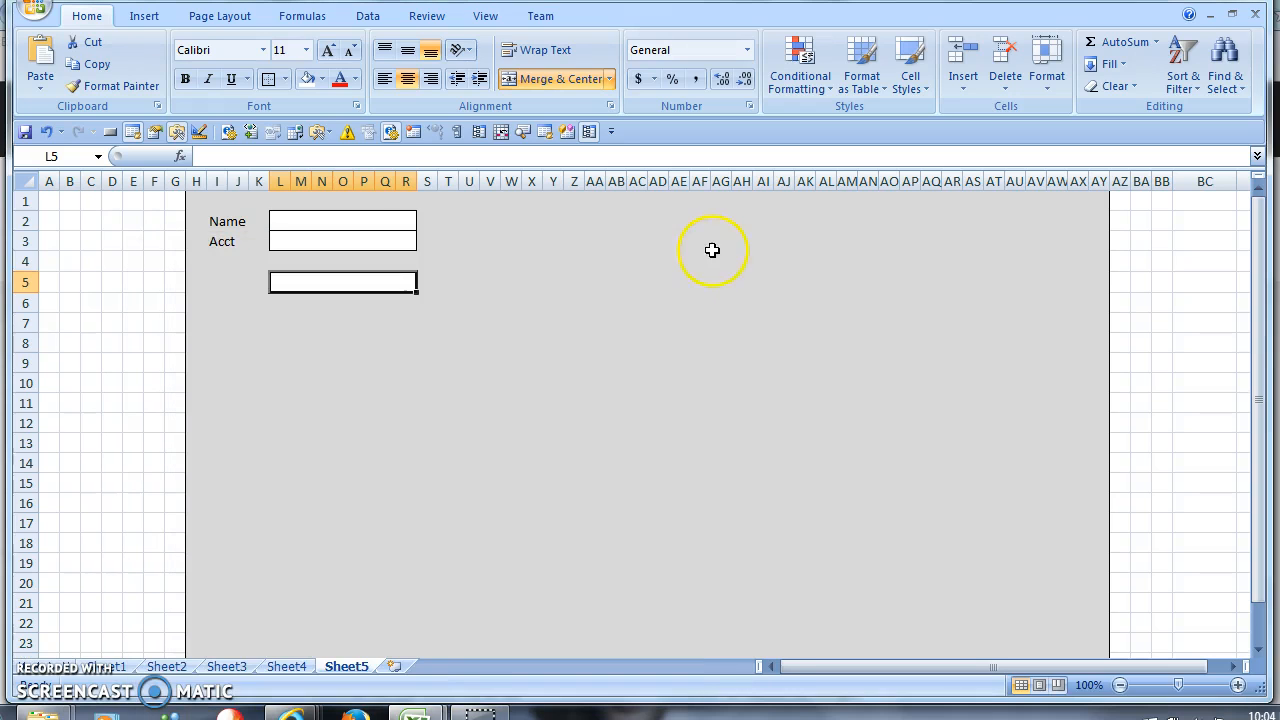
left_click(421, 322)
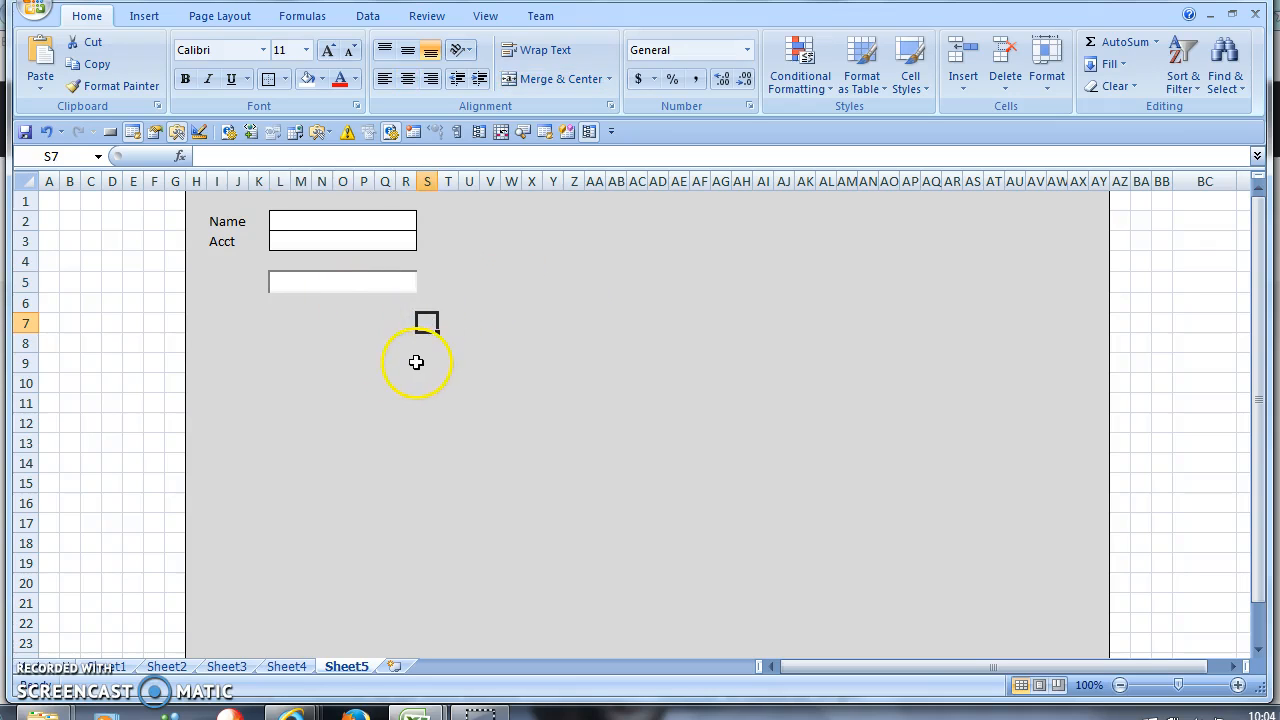
left_click(290, 282)
left_click(300, 342)
left_click_drag(211, 282, 255, 280)
left_click(335, 287)
left_click(354, 346)
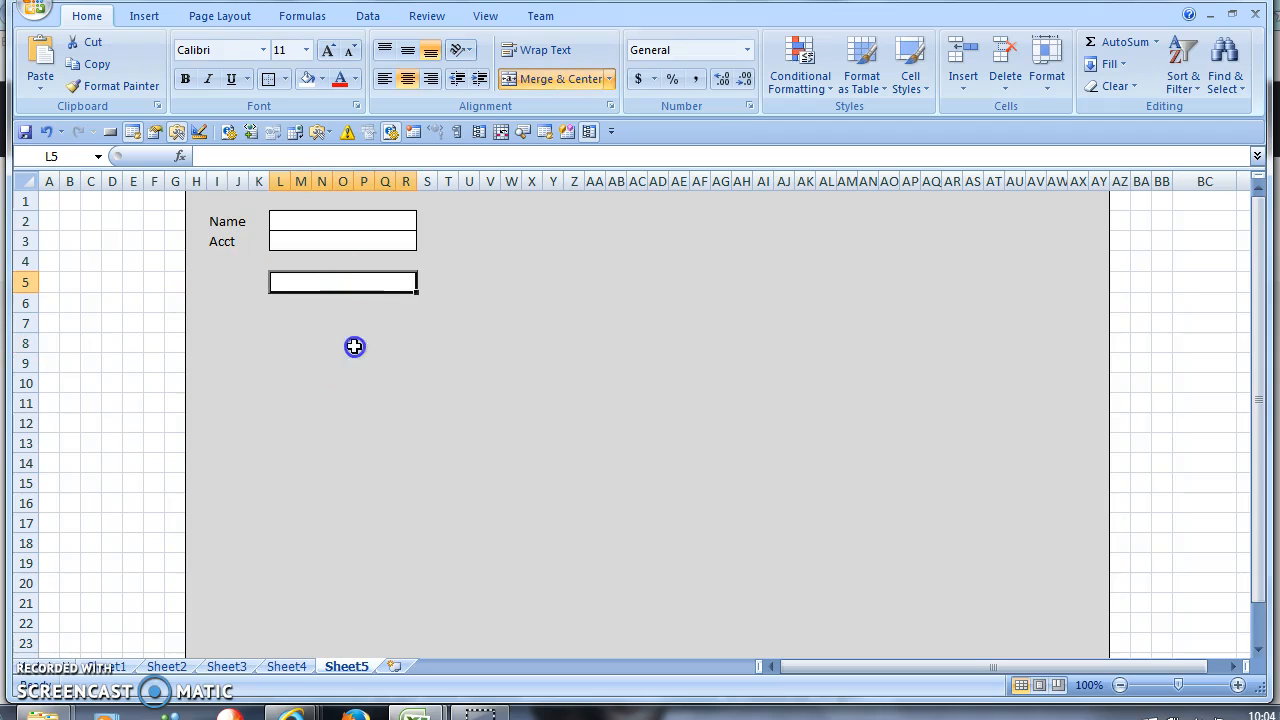
left_click(357, 279)
left_click(387, 348)
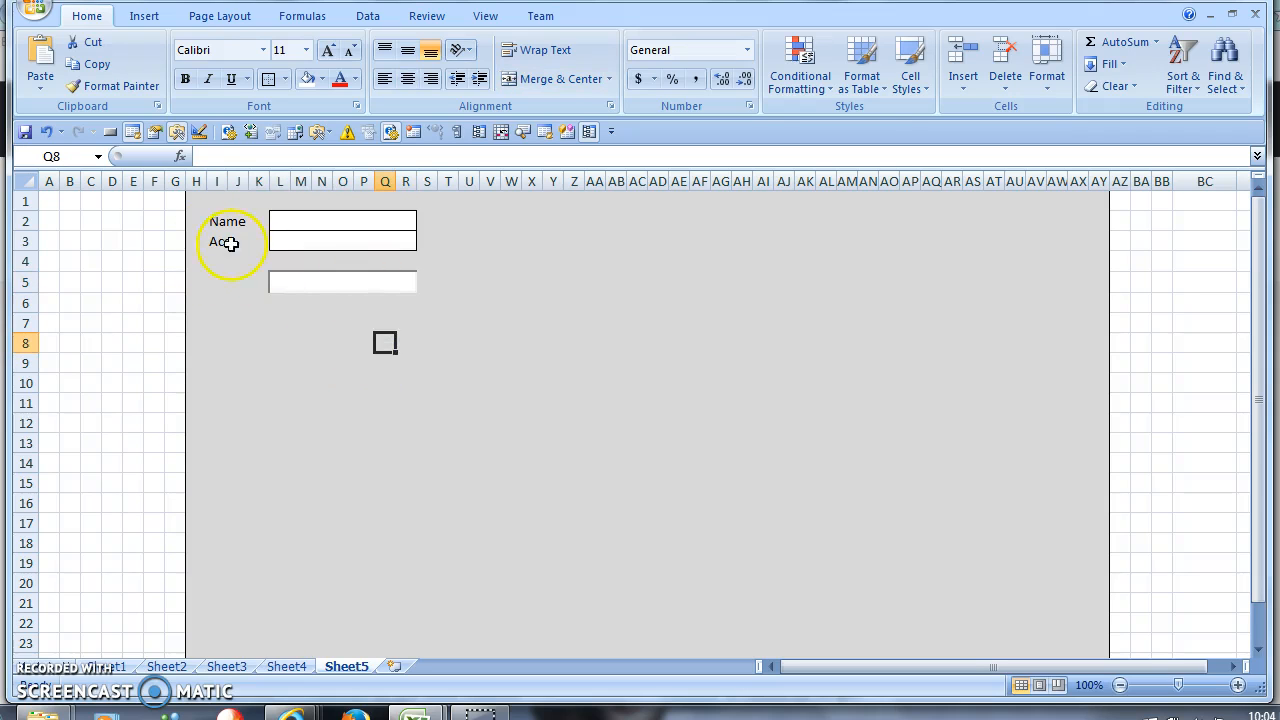
- Fill cell L6 white and give it an outline border
left_click(280, 302)
left_click(320, 289)
left_click(297, 303)
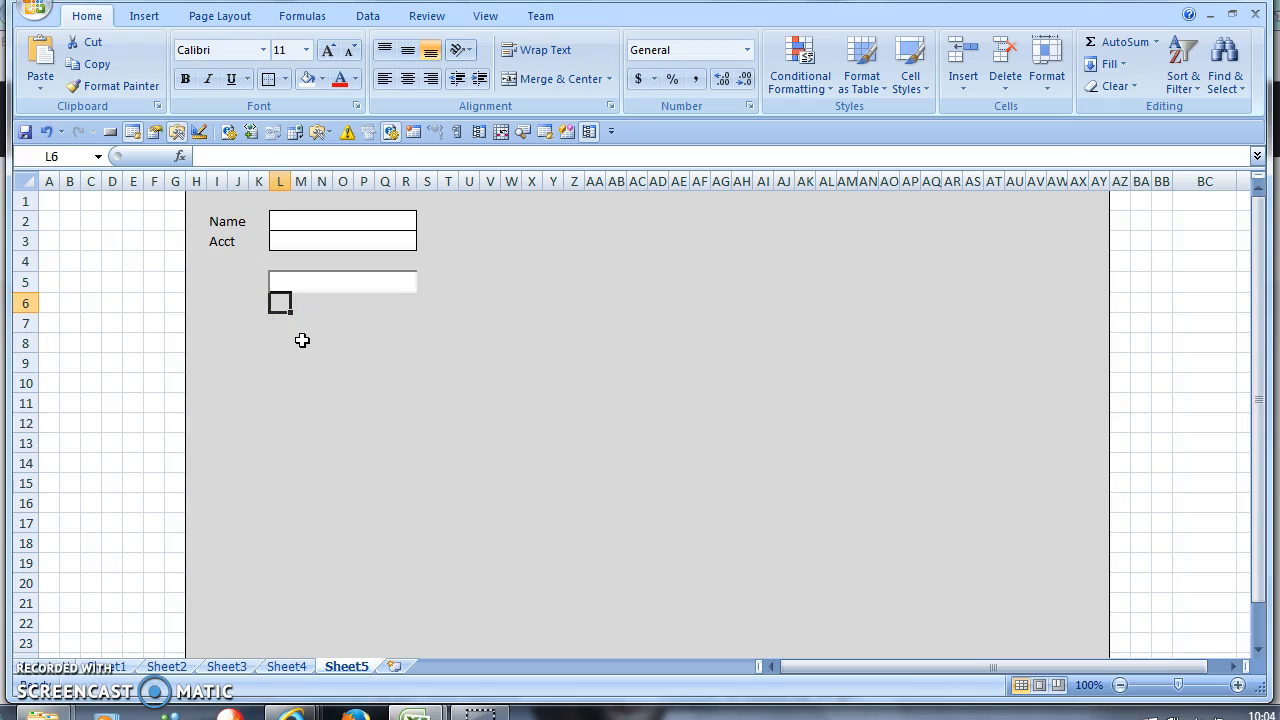
left_click_drag(224, 306, 282, 304)
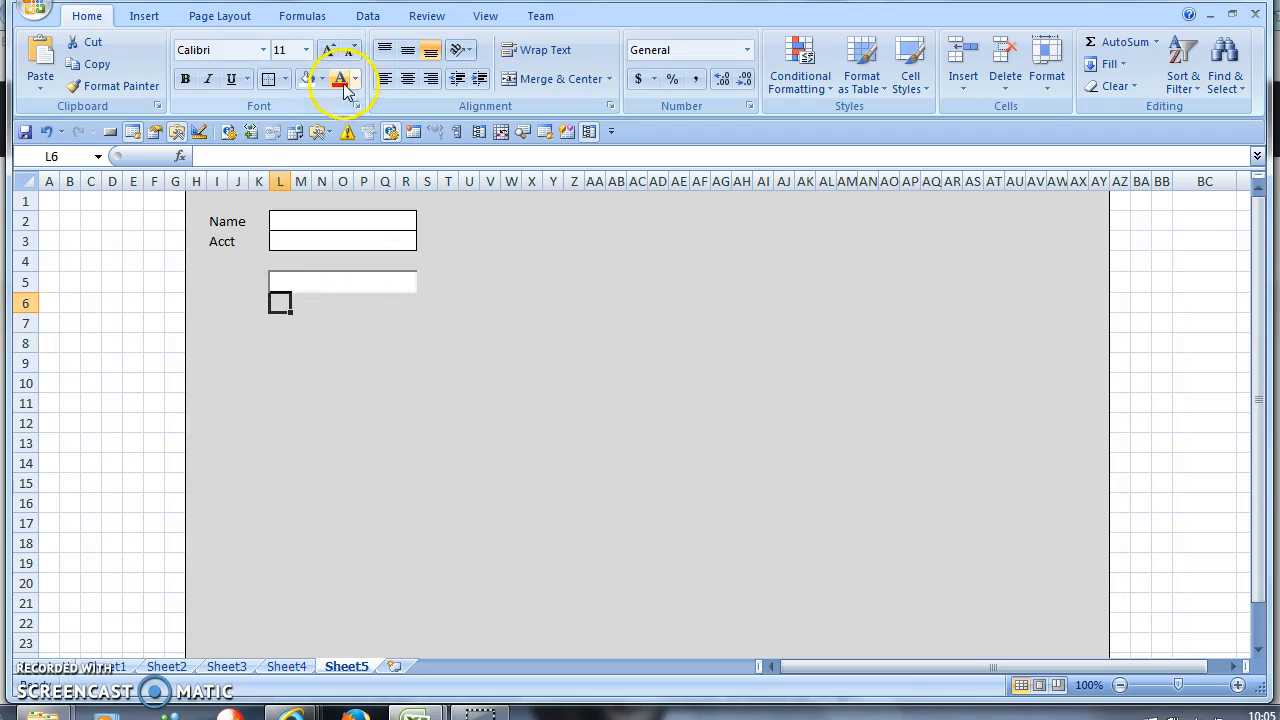
left_click(308, 78)
left_click(270, 79)
left_click(306, 339)
left_click(288, 310)
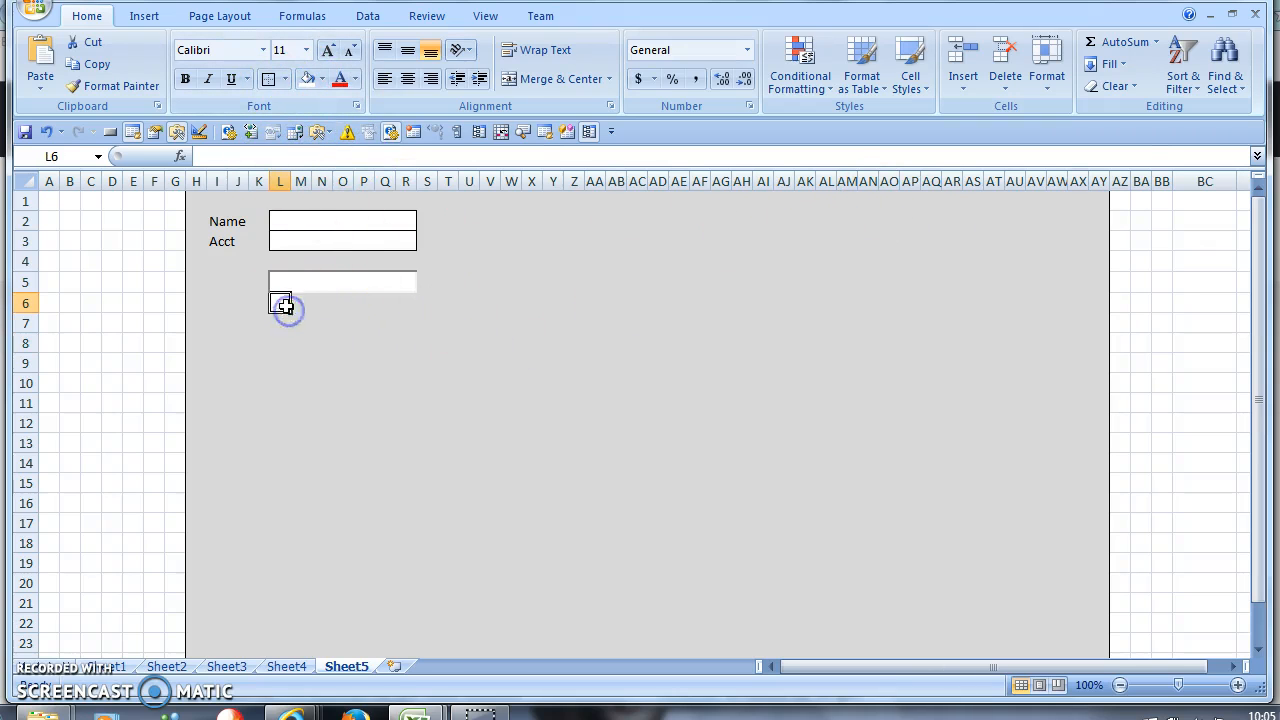
- Give cell L6 light grey right and bottom borders through Format Cells
right_click(284, 307)
left_click(312, 546)
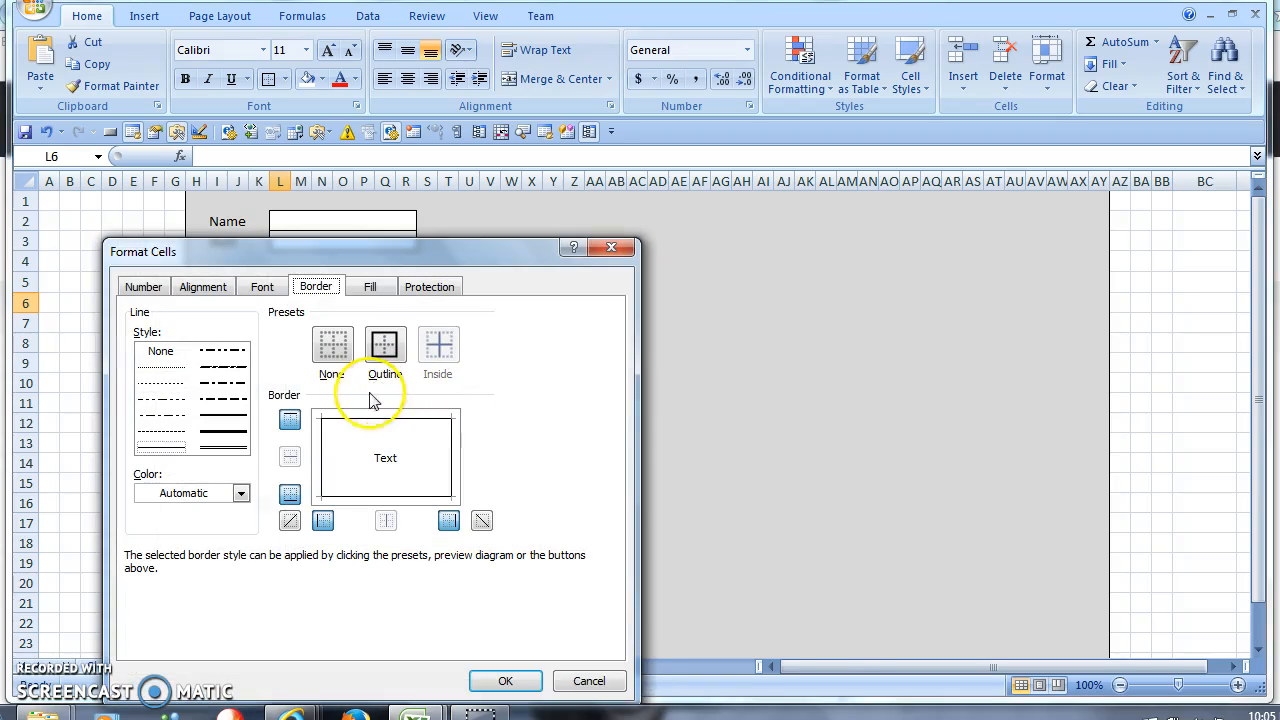
left_click(240, 493)
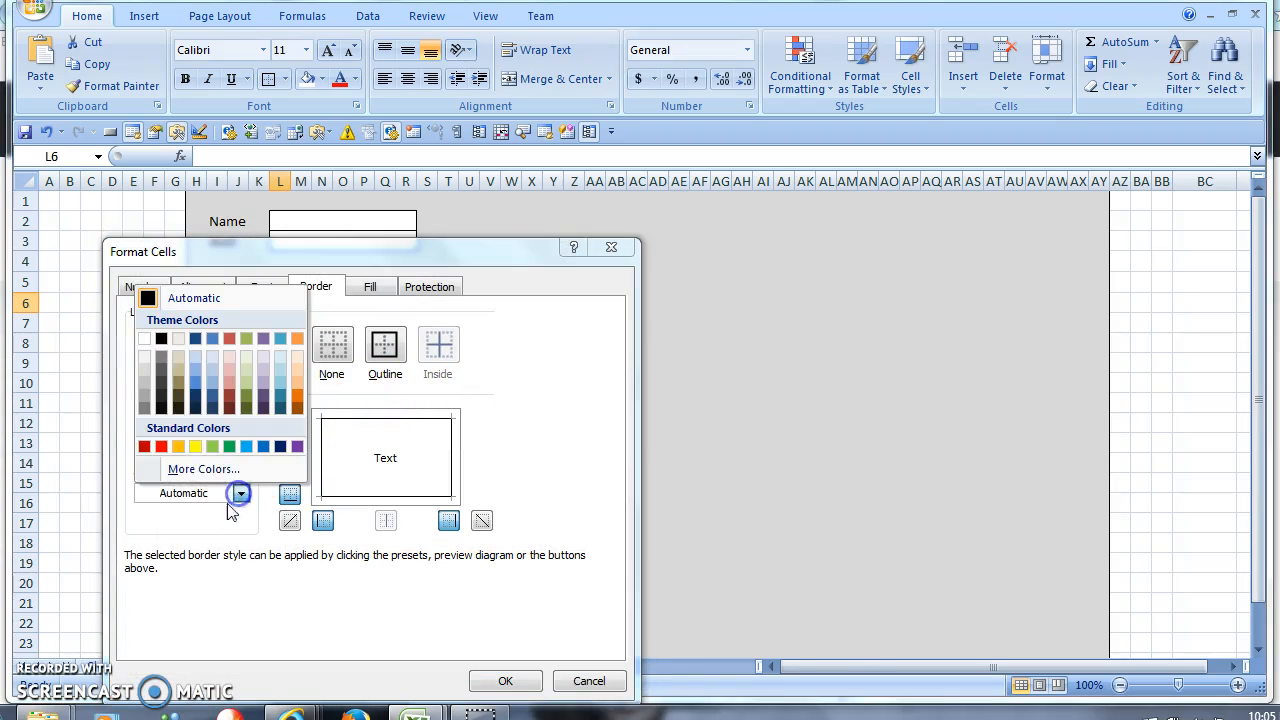
left_click(161, 380)
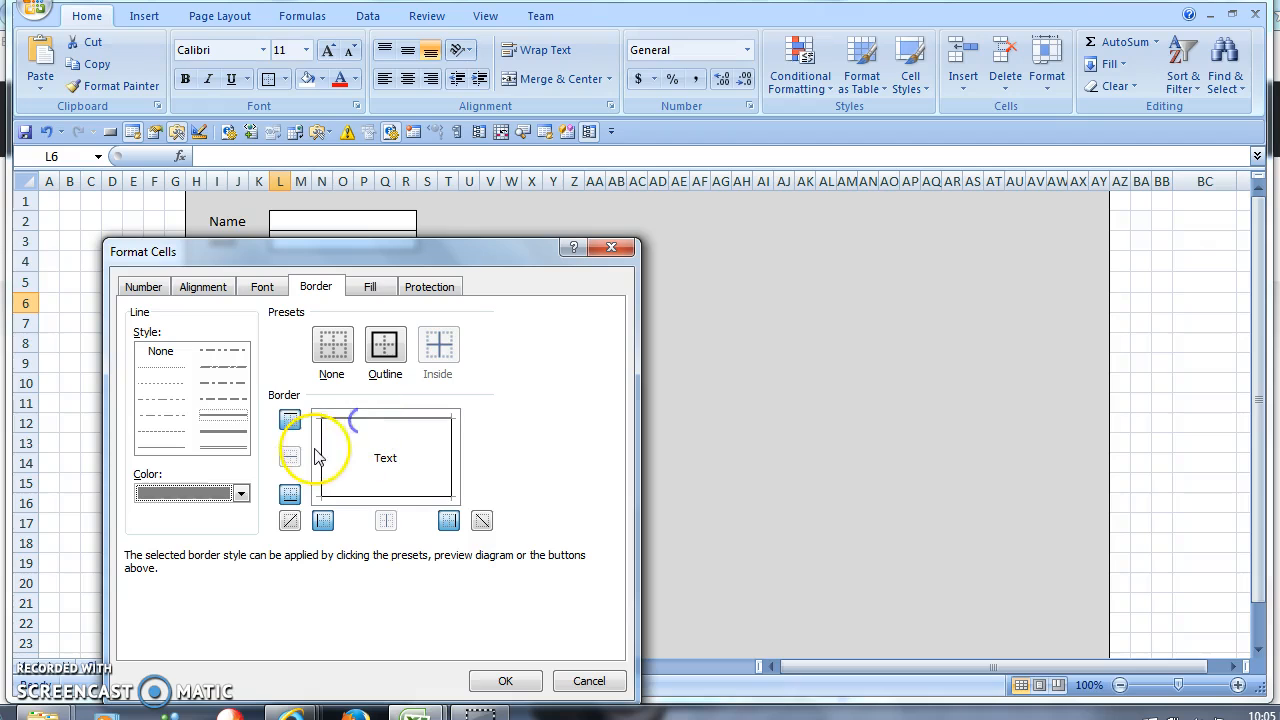
left_click(246, 492)
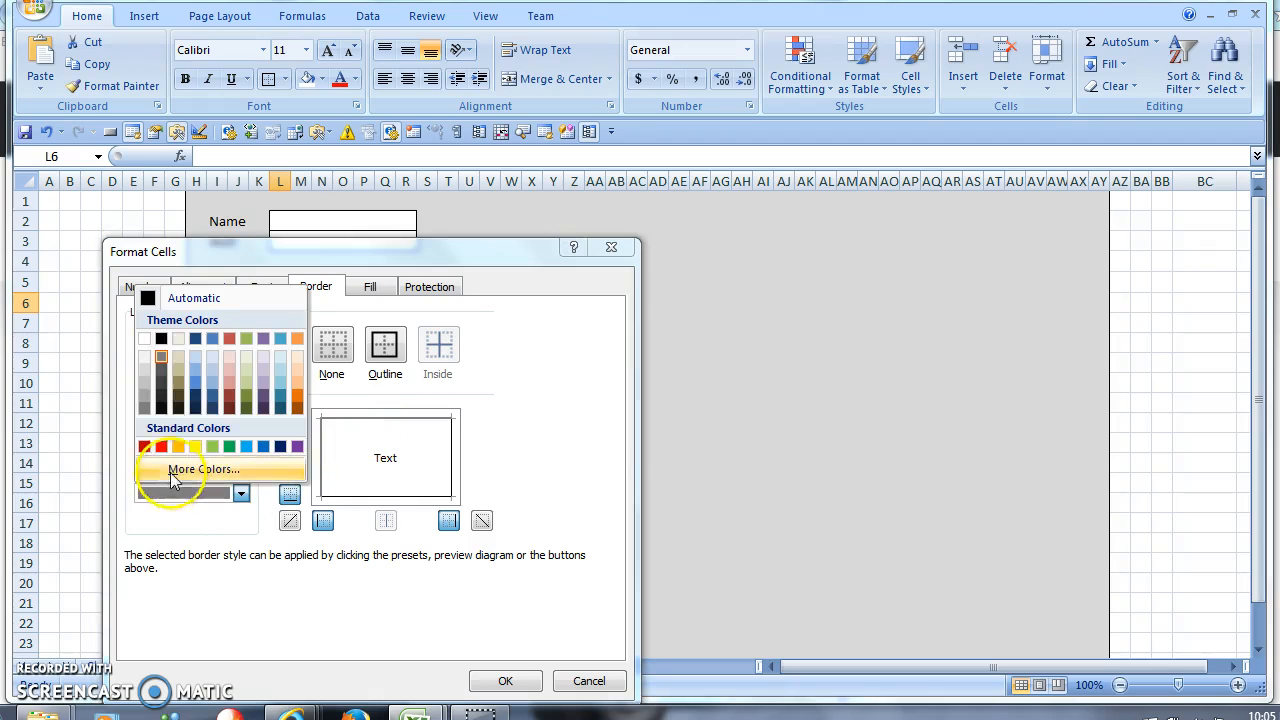
left_click(144, 358)
left_click(446, 456)
left_click(425, 493)
left_click(505, 680)
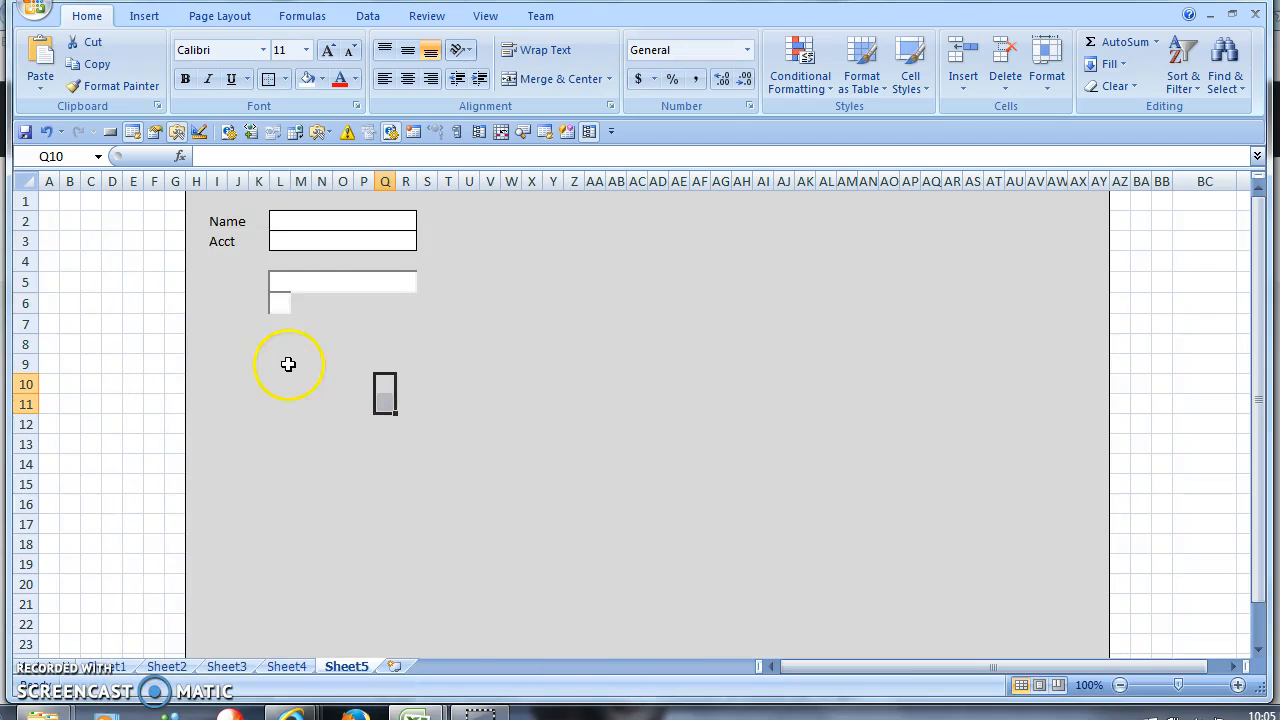
- Move the white box from L10 up to L7
left_click(284, 303)
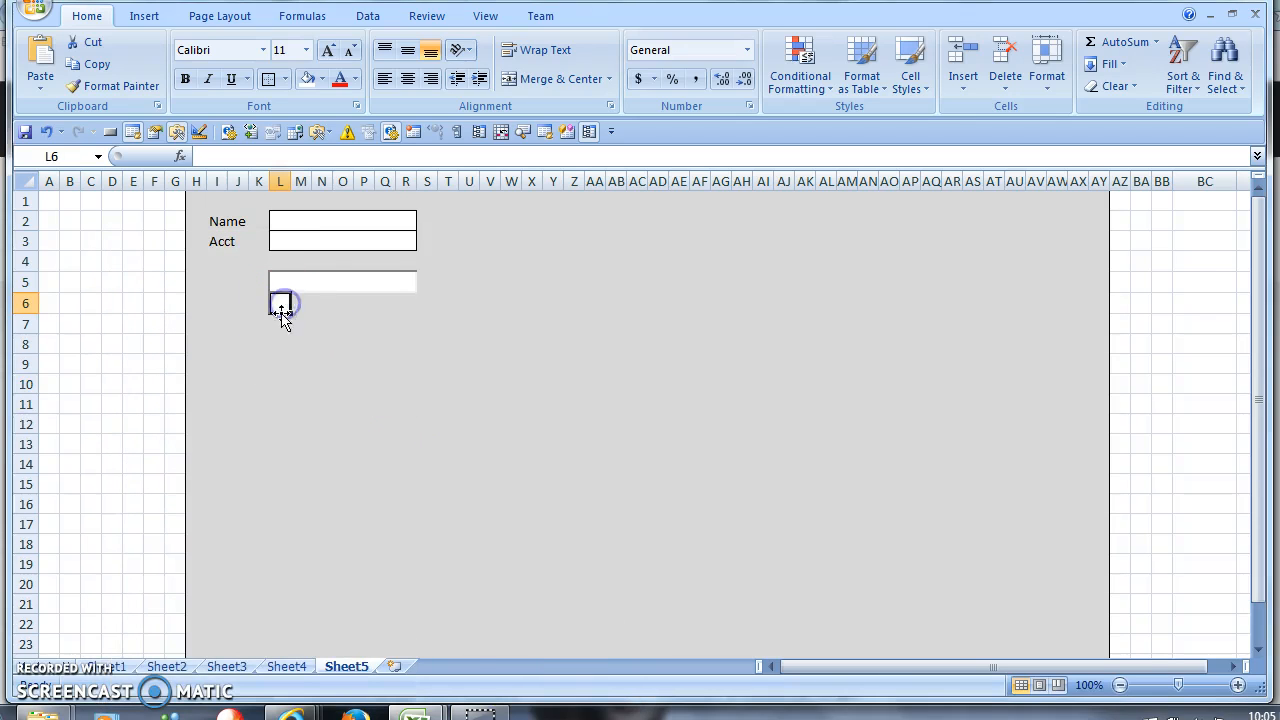
left_click(283, 383)
left_click_drag(283, 383, 280, 318)
- Set row 6 to a height of 4
right_click(26, 305)
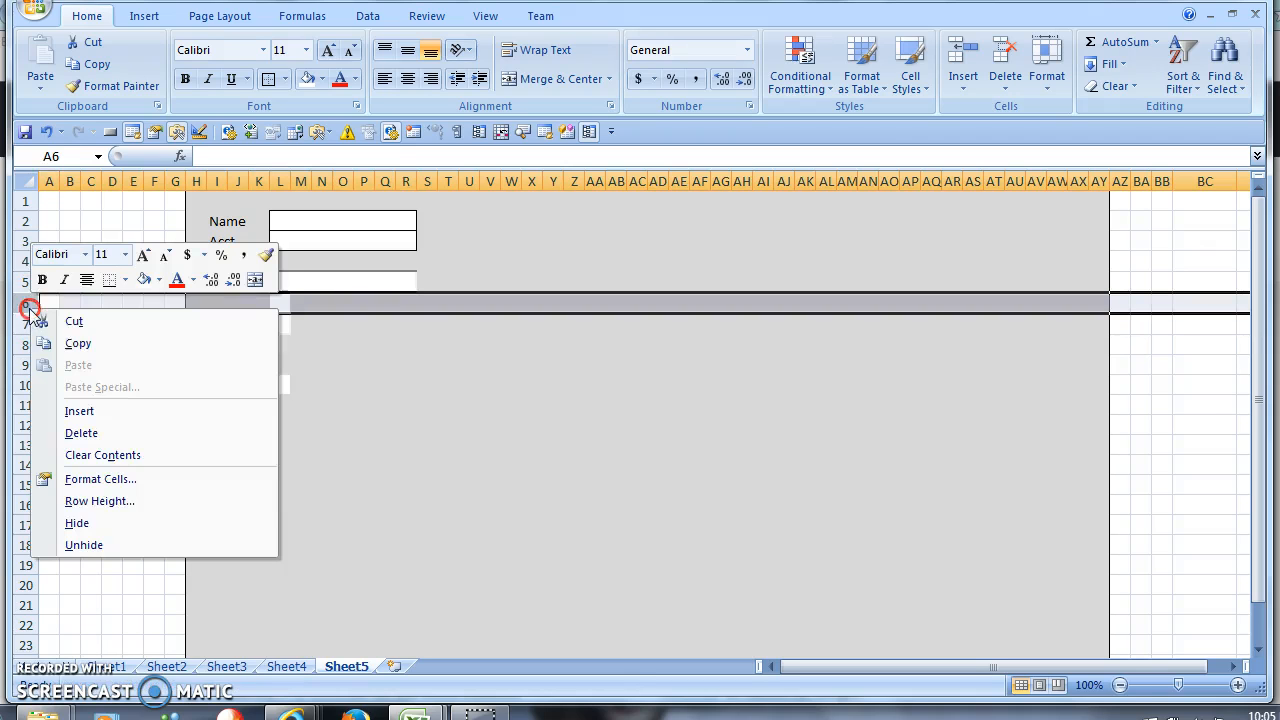
left_click(127, 501)
type("0")
key("Return")
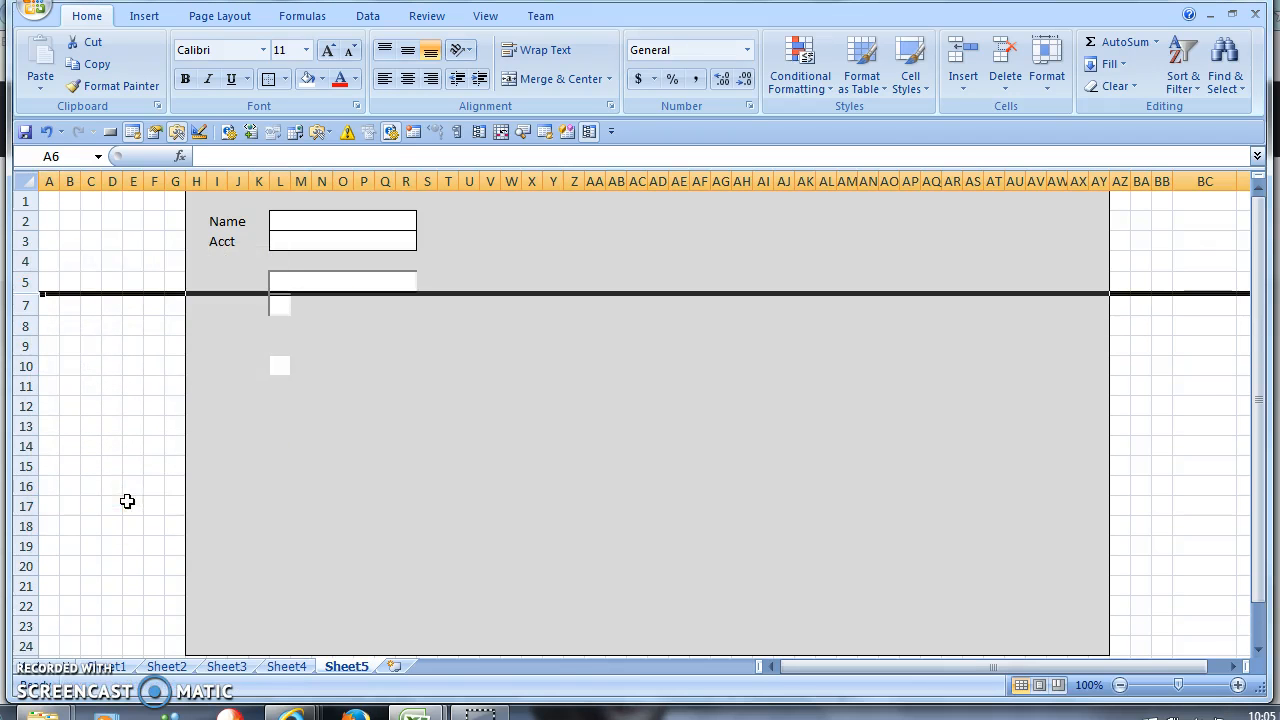
left_click(317, 528)
right_click(288, 310)
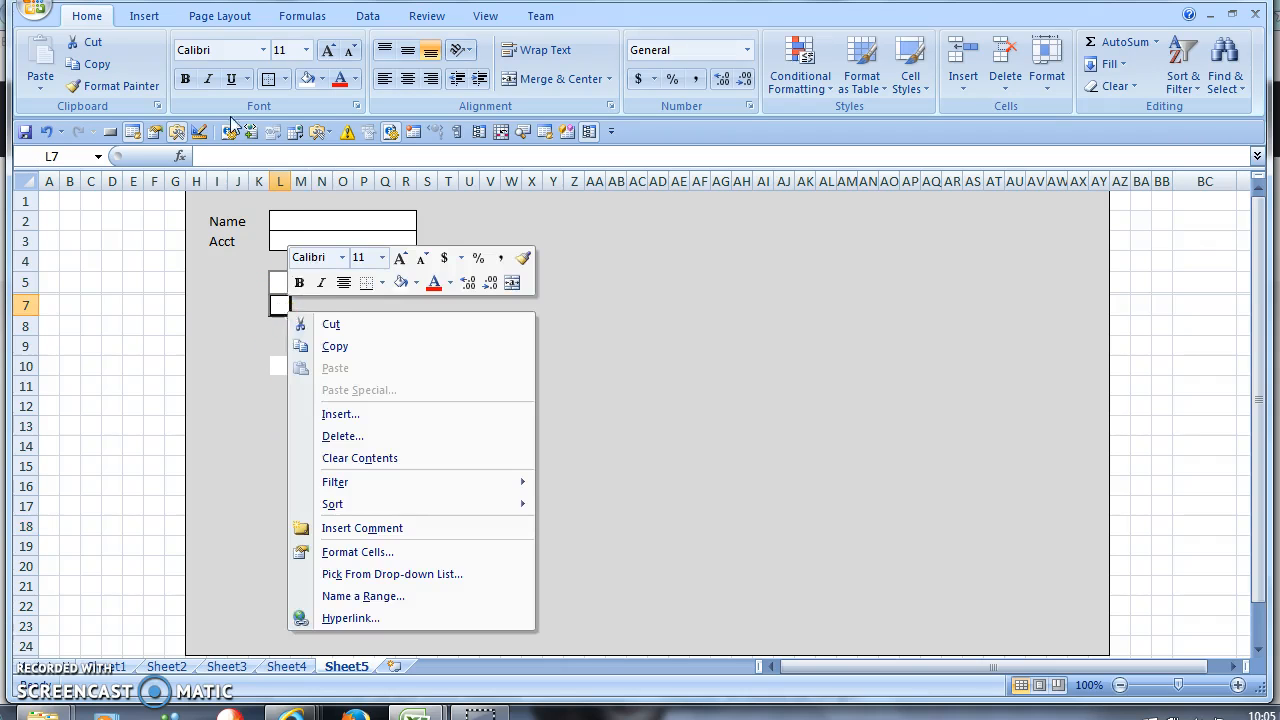
left_click(22, 288)
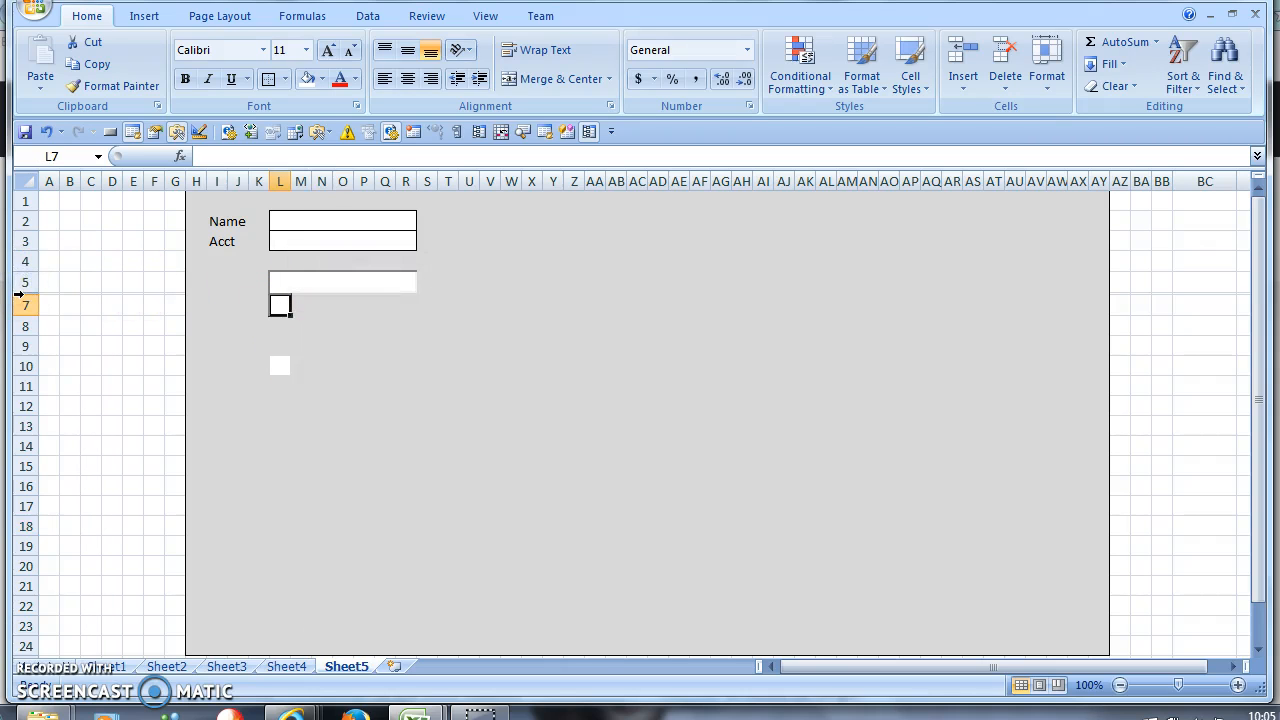
right_click(18, 293)
left_click(104, 486)
type("4")
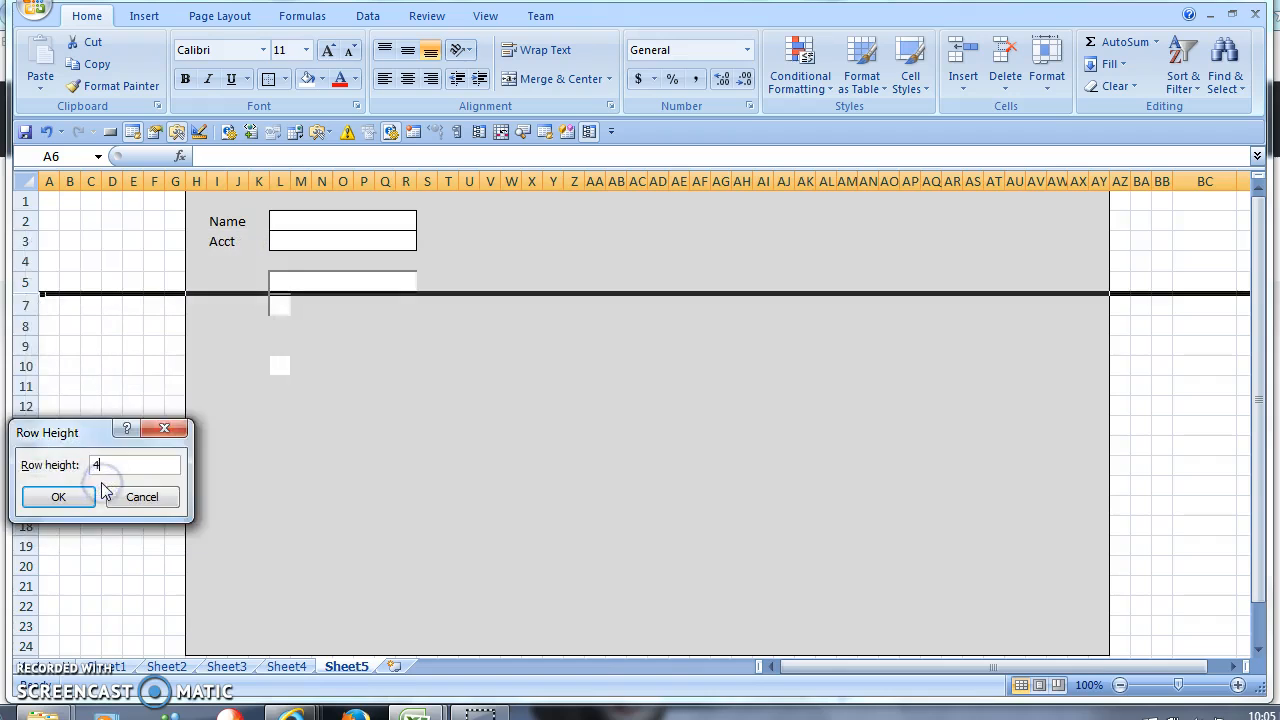
key("Return")
left_click(410, 389)
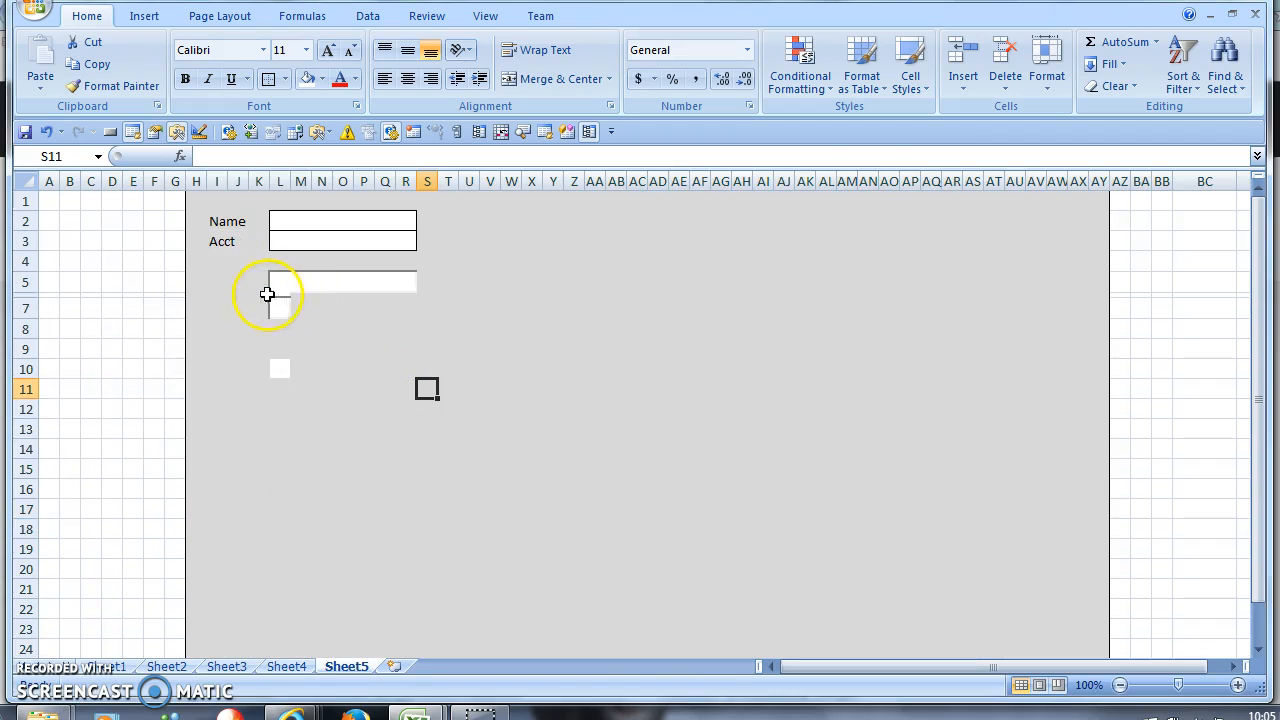
- Clear K6:M6 and fill it white
left_click_drag(267, 294, 300, 297)
left_click(1113, 86)
left_click(1136, 110)
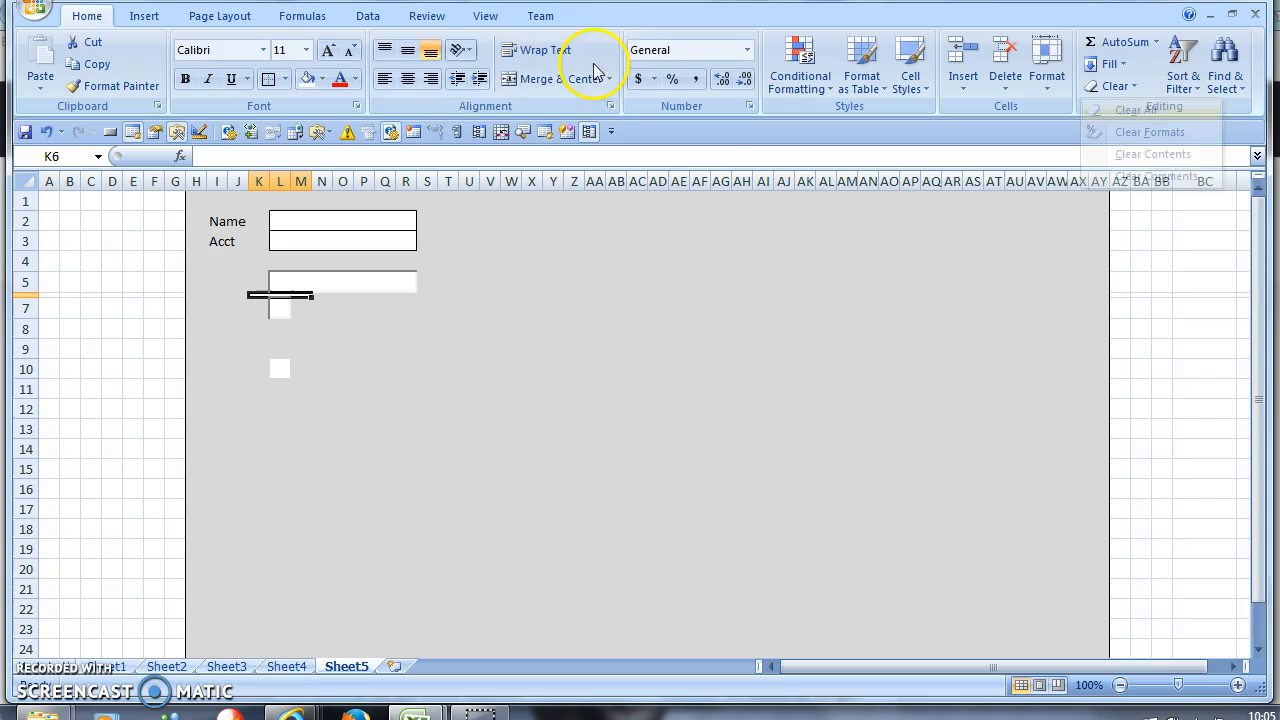
left_click(323, 80)
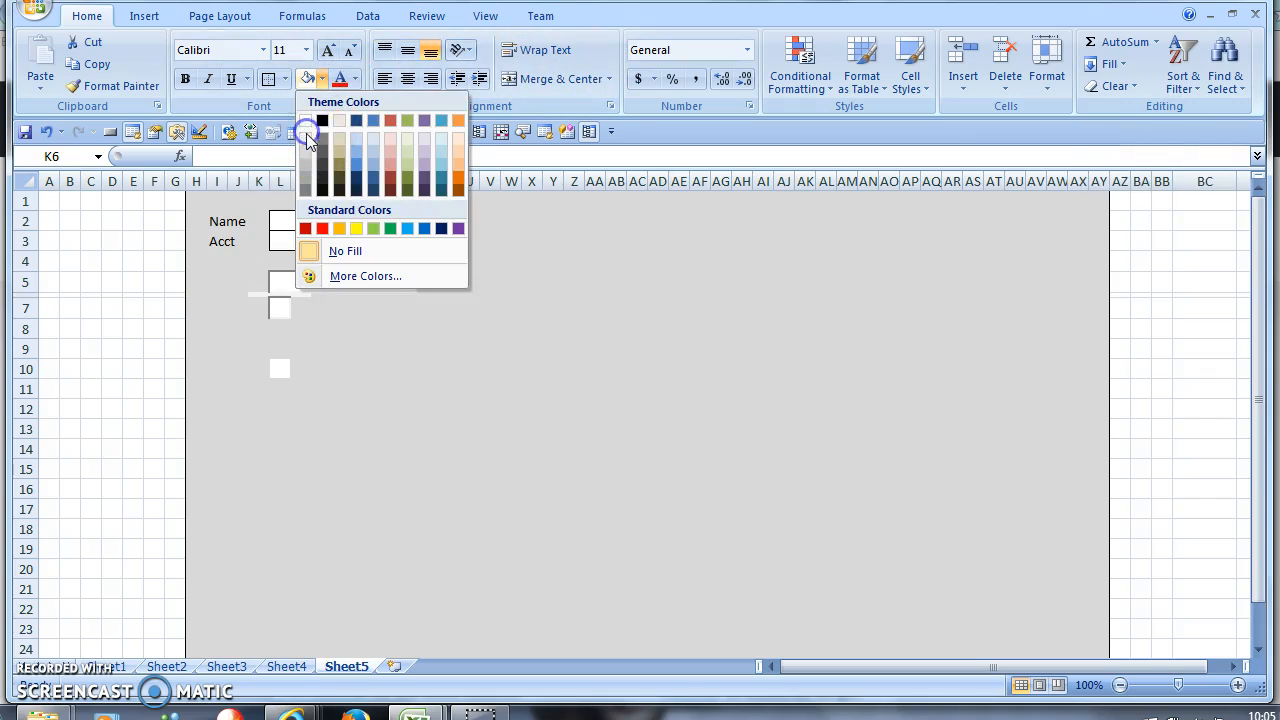
left_click(306, 148)
left_click(388, 352)
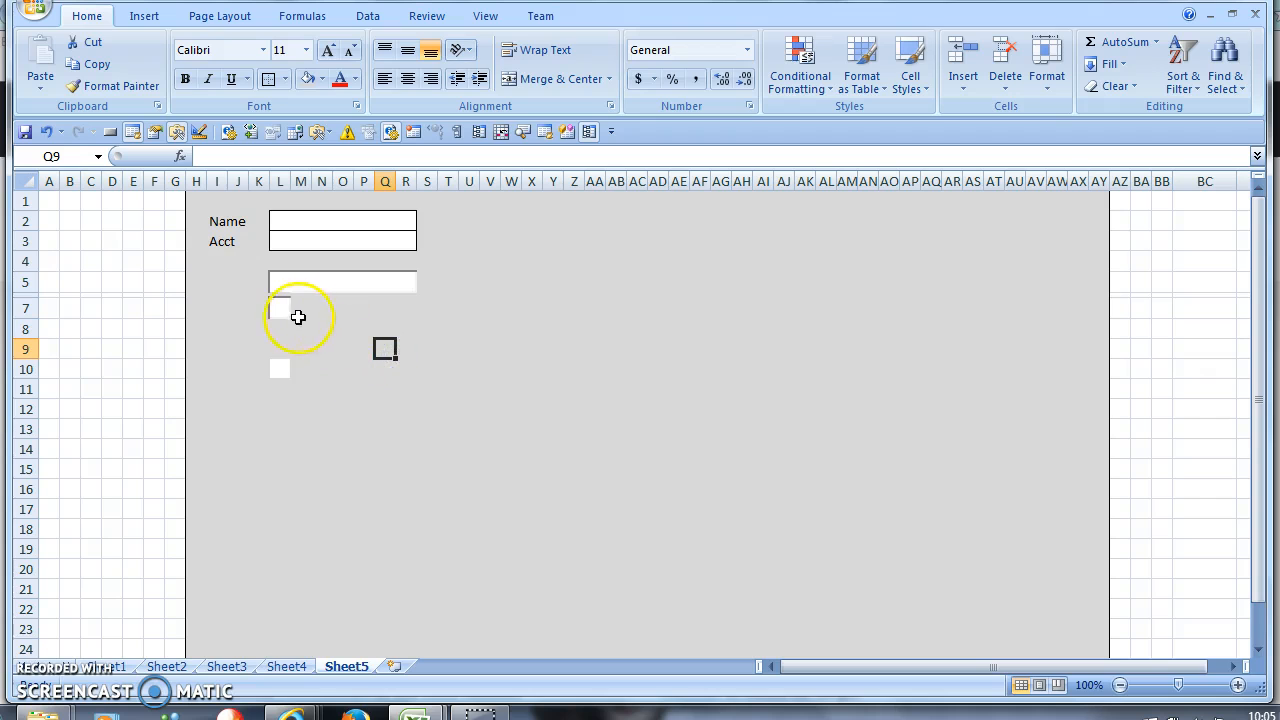
- Fill J10:O11 with the form's grey
left_click(295, 363)
left_click_drag(239, 369, 339, 390)
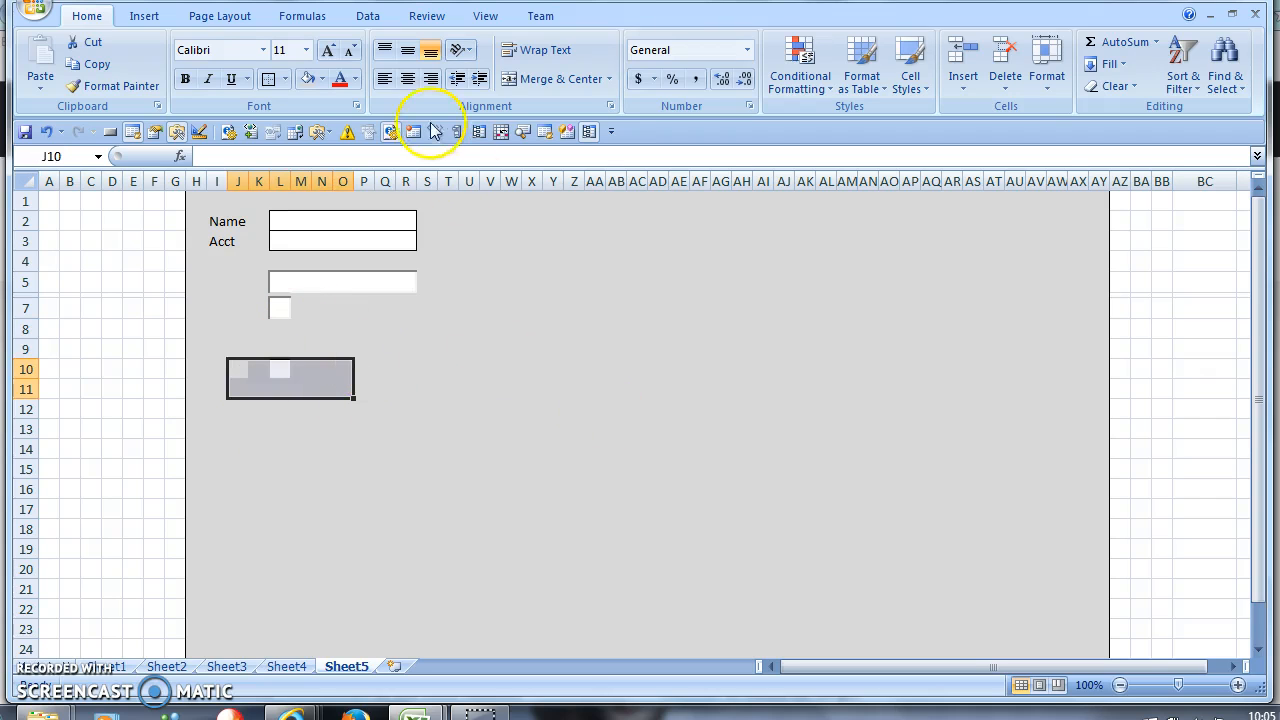
left_click(308, 79)
left_click_drag(364, 449, 364, 429)
left_click(285, 308)
left_click(322, 332)
left_click(279, 308)
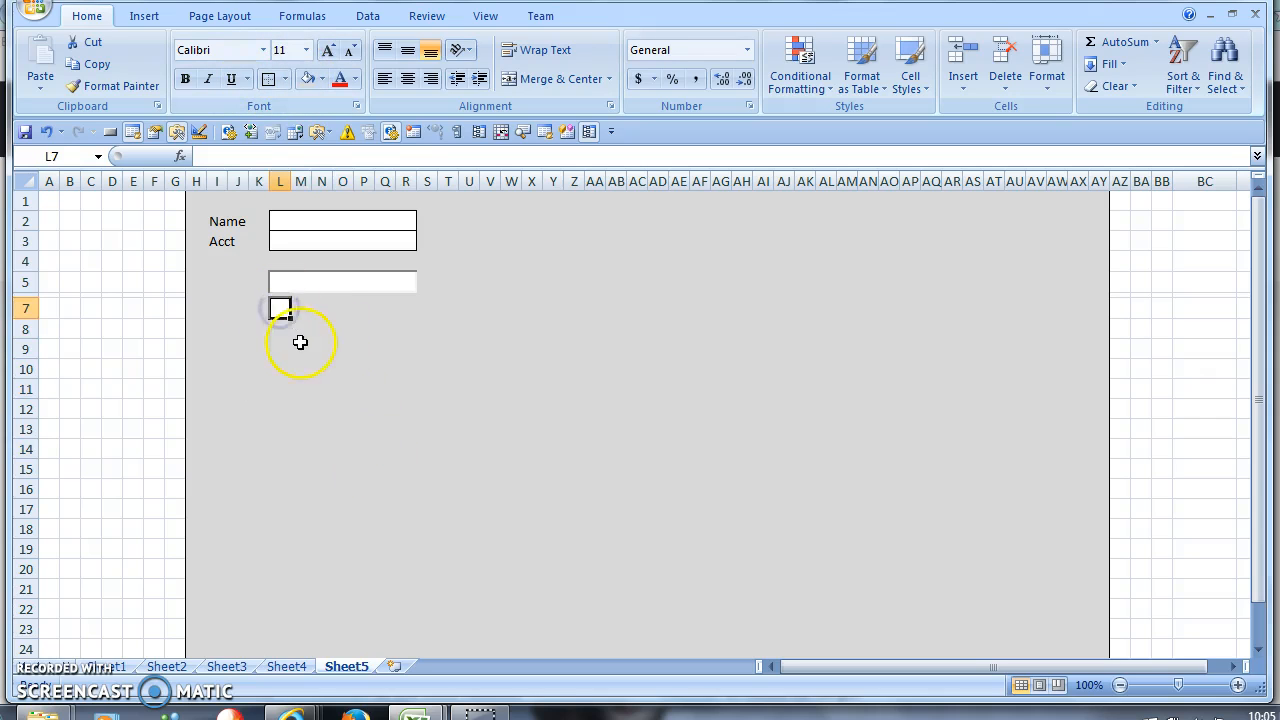
left_click(280, 315)
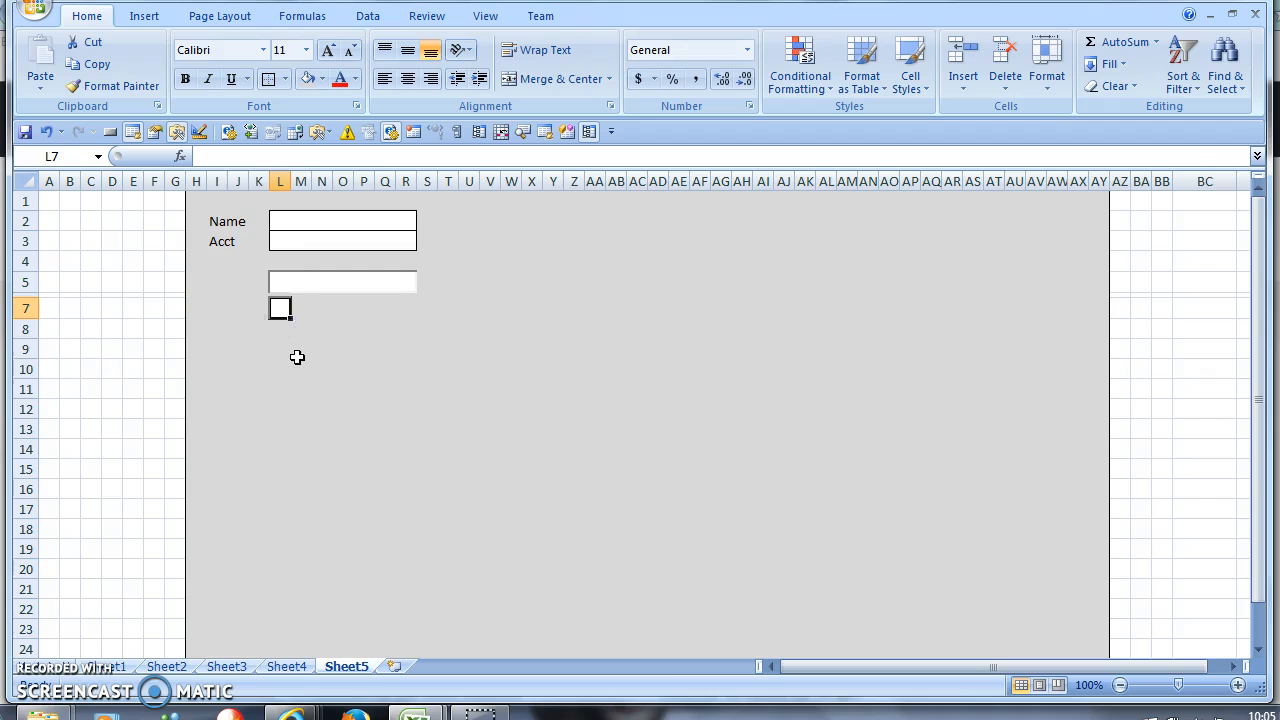
left_click(289, 284)
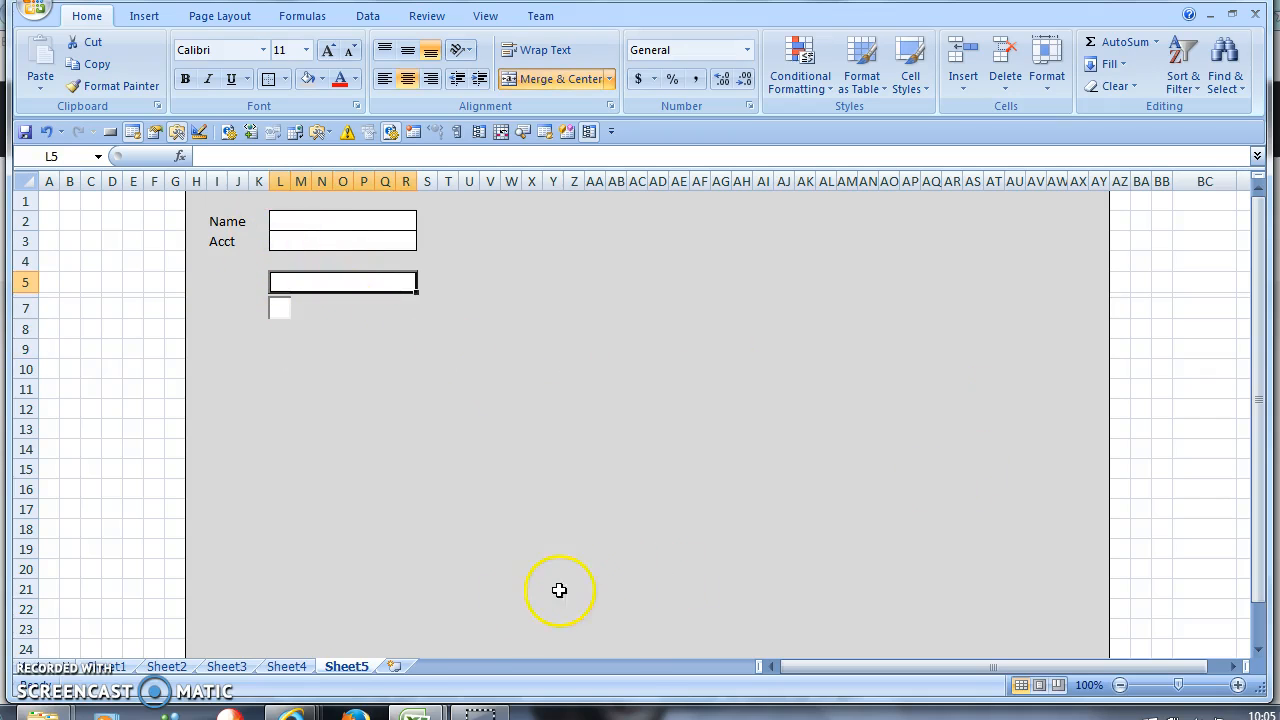
- Insert Sheet6 and widen its columns E and F
left_click(395, 666)
left_click_drag(360, 182, 497, 250)
left_click_drag(561, 182, 675, 183)
- Narrow column E to about 156 pixels and enter the label 'Name' in E1
left_click(436, 205)
left_click(551, 200)
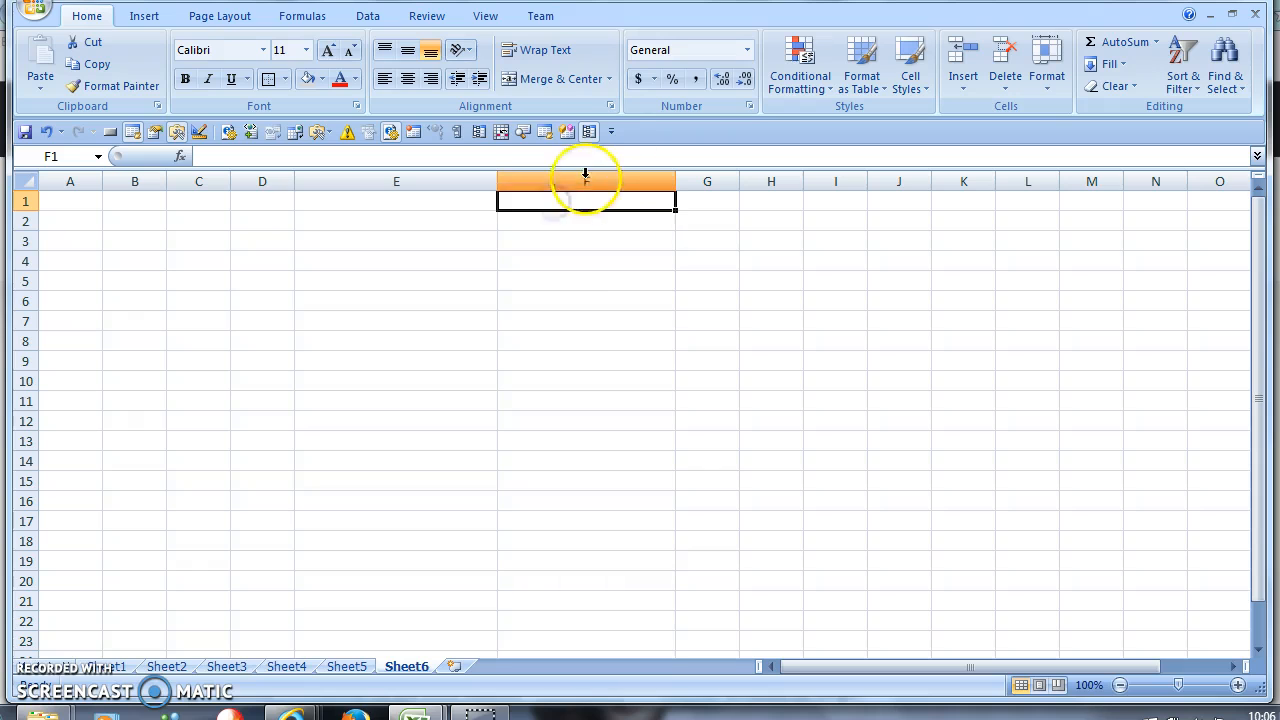
left_click_drag(497, 188, 450, 190)
left_click(378, 195)
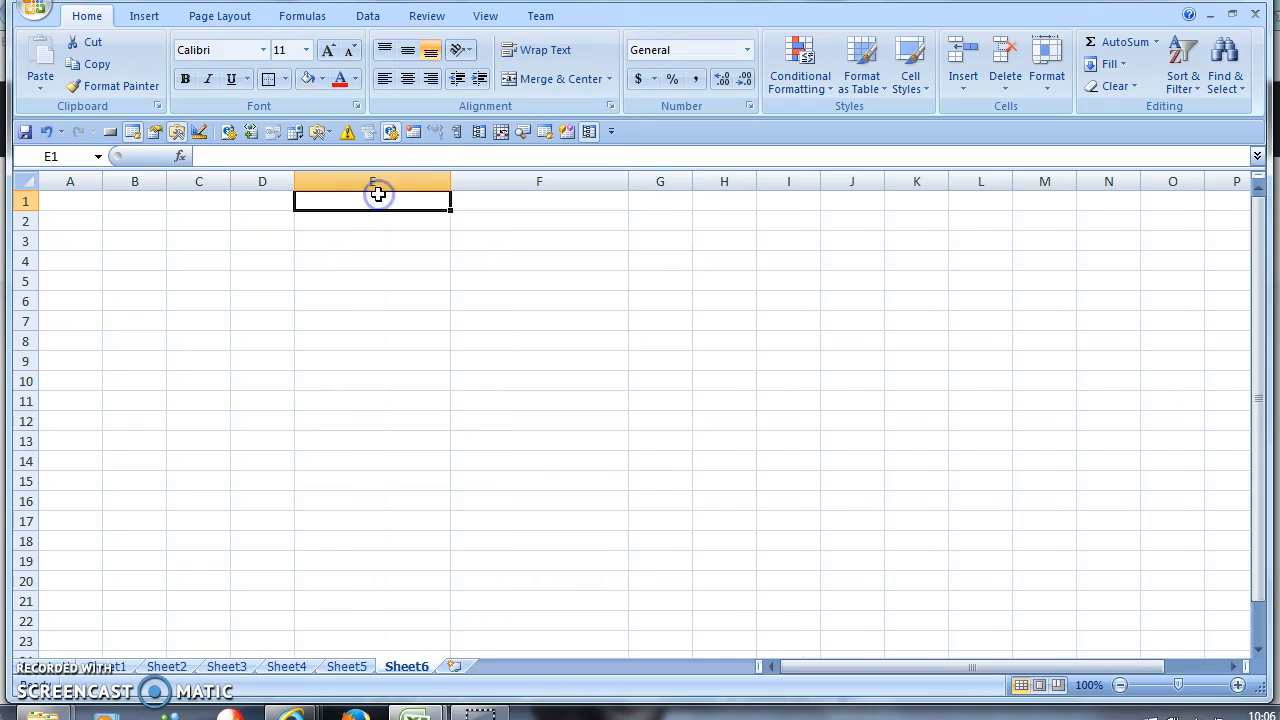
type("Name")
key("Tab")
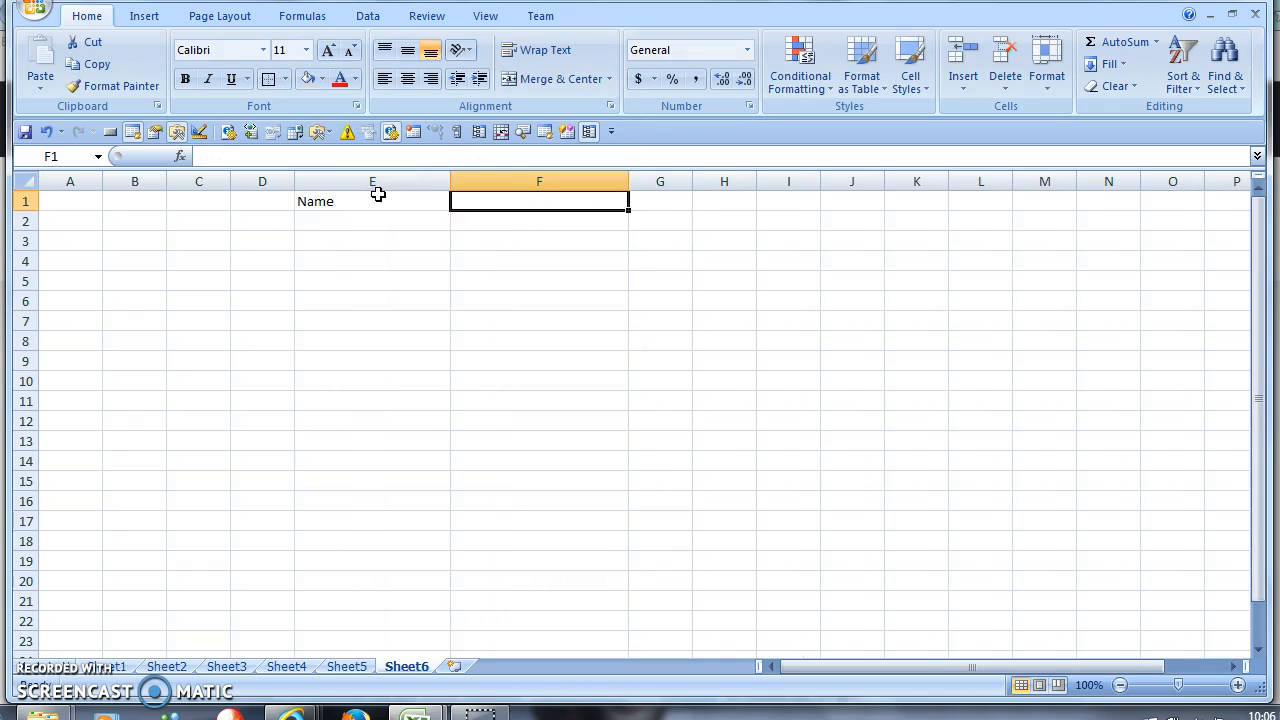
- Give F1 an outside border, then check cells E2, F2, F4 and F5
left_click(284, 80)
left_click(271, 80)
left_click(345, 217)
left_click(510, 222)
left_click(511, 254)
left_click(499, 285)
left_click(493, 266)
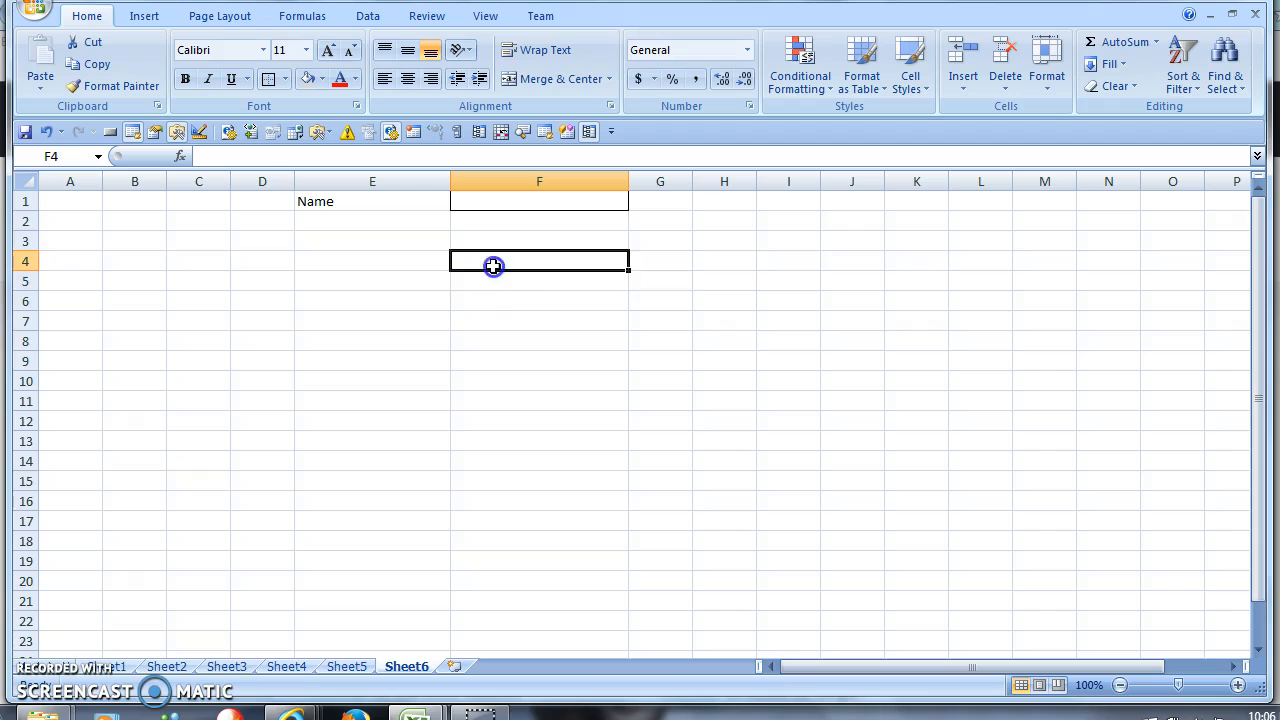
- Switch back to Sheet5 and select cells on its form
left_click(352, 674)
left_click(509, 303)
left_click(302, 312)
left_click(1136, 262)
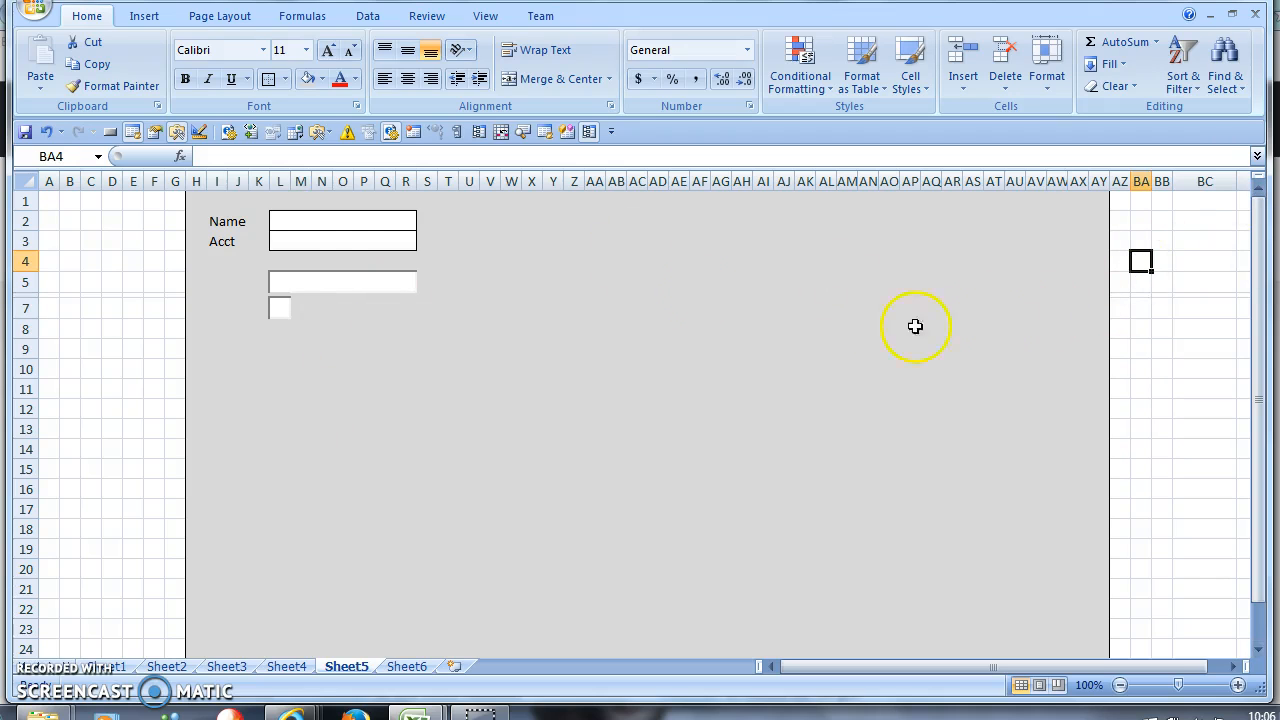
- Select the Name and Acct form area I2:S9 and fill it grey
left_click(359, 368)
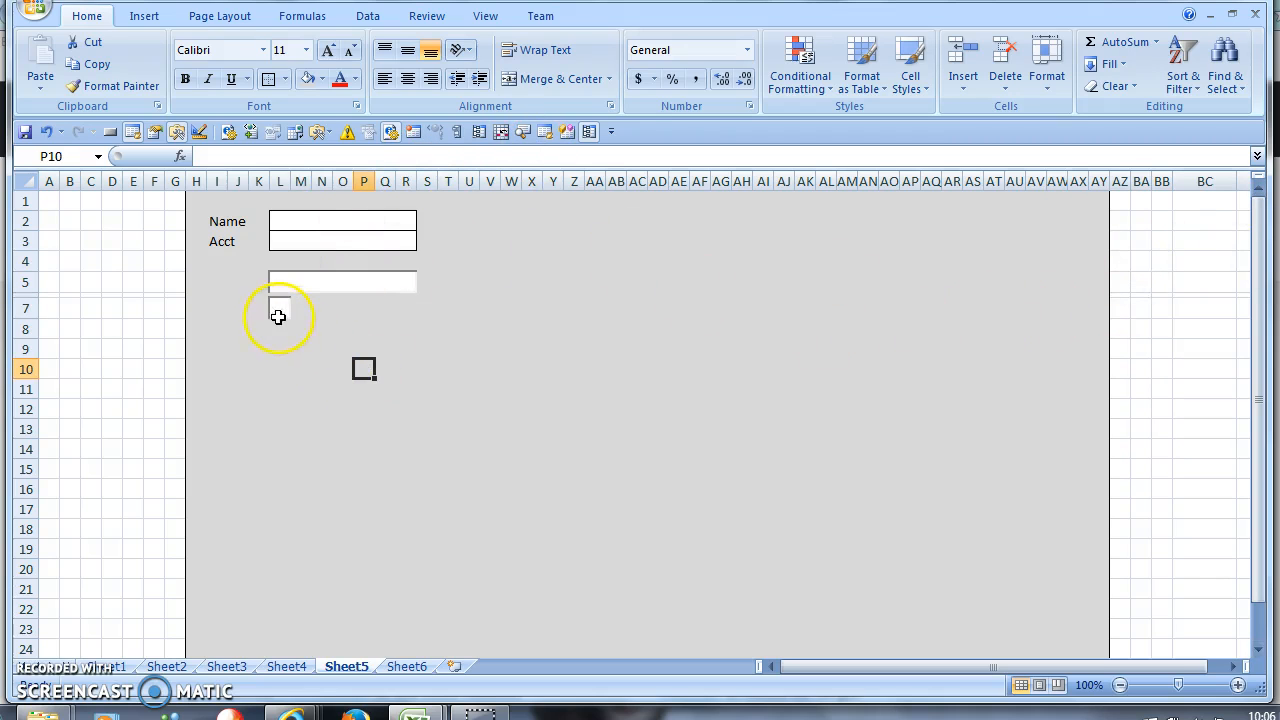
left_click(427, 325)
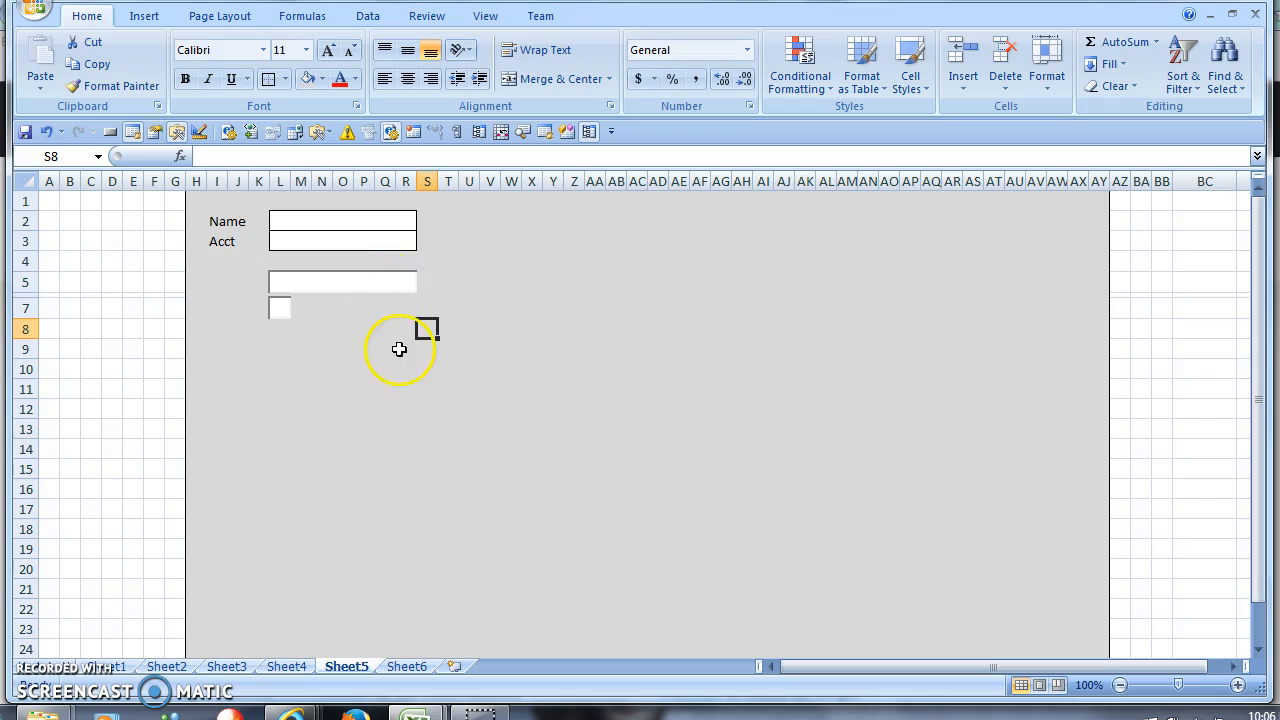
left_click_drag(400, 309, 303, 266)
left_click(299, 230)
left_click(343, 329)
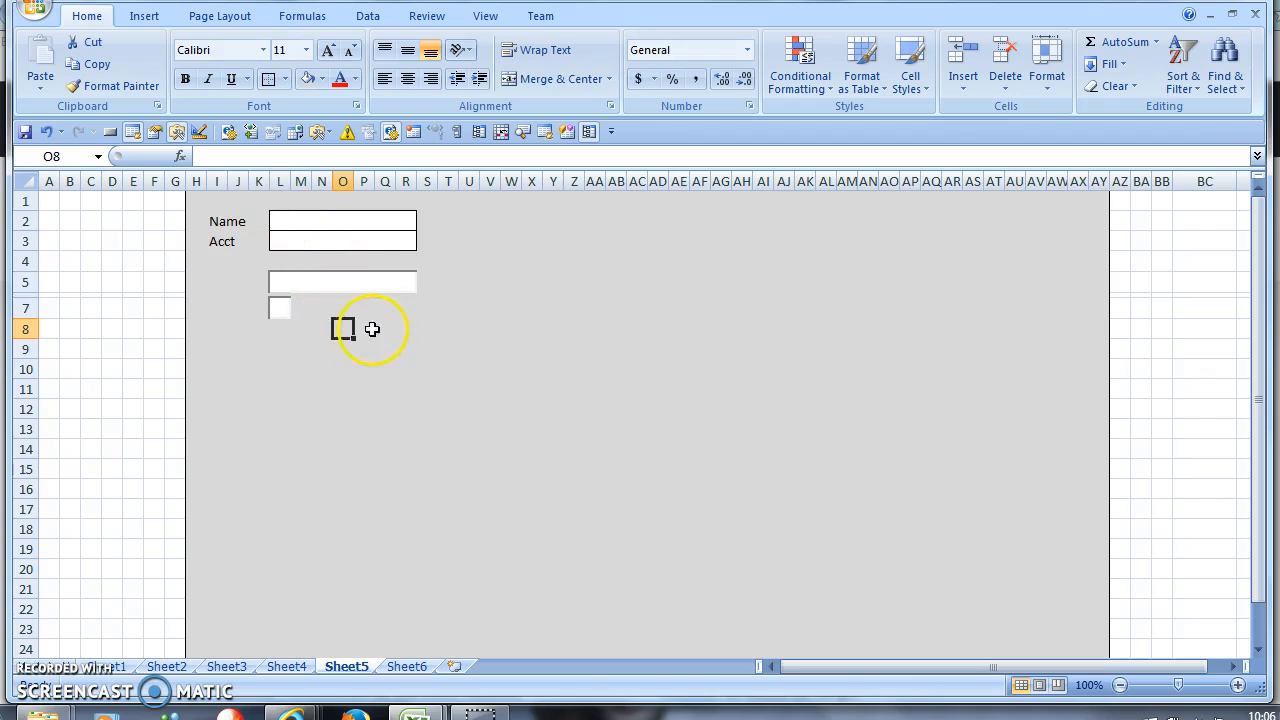
left_click_drag(371, 326, 223, 211)
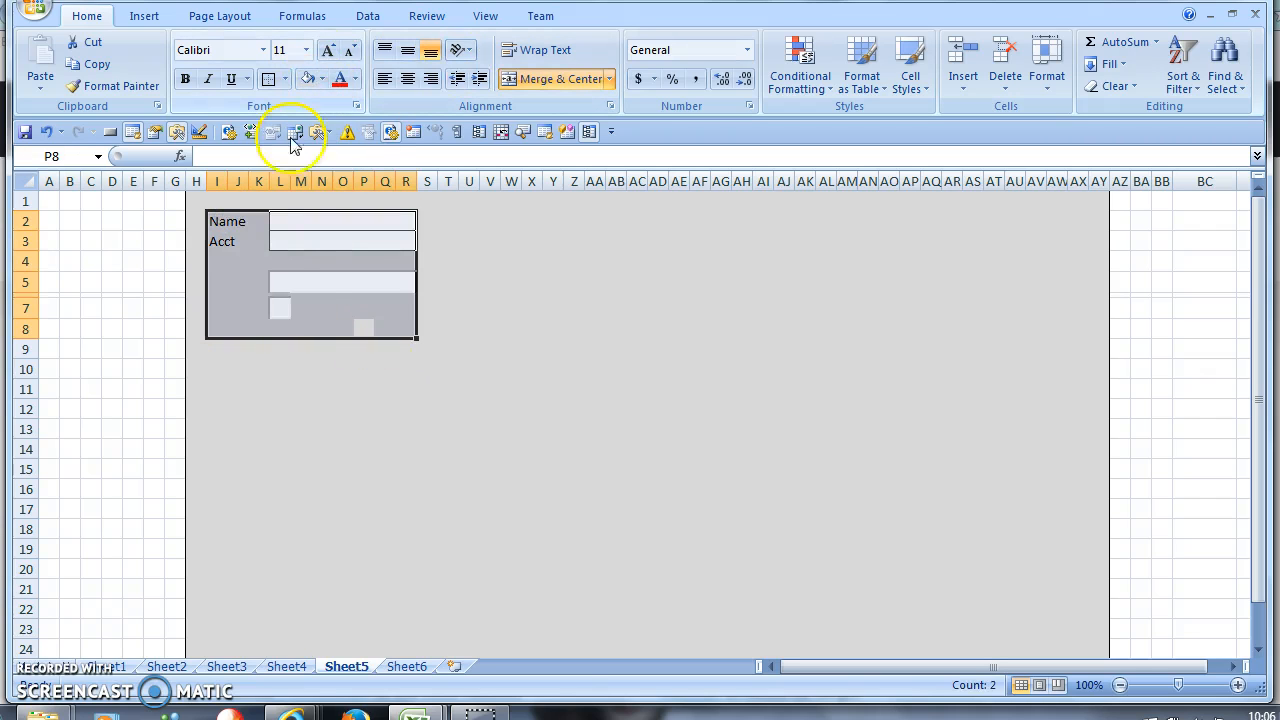
left_click(300, 280)
left_click(340, 328)
left_click_drag(427, 349, 223, 229)
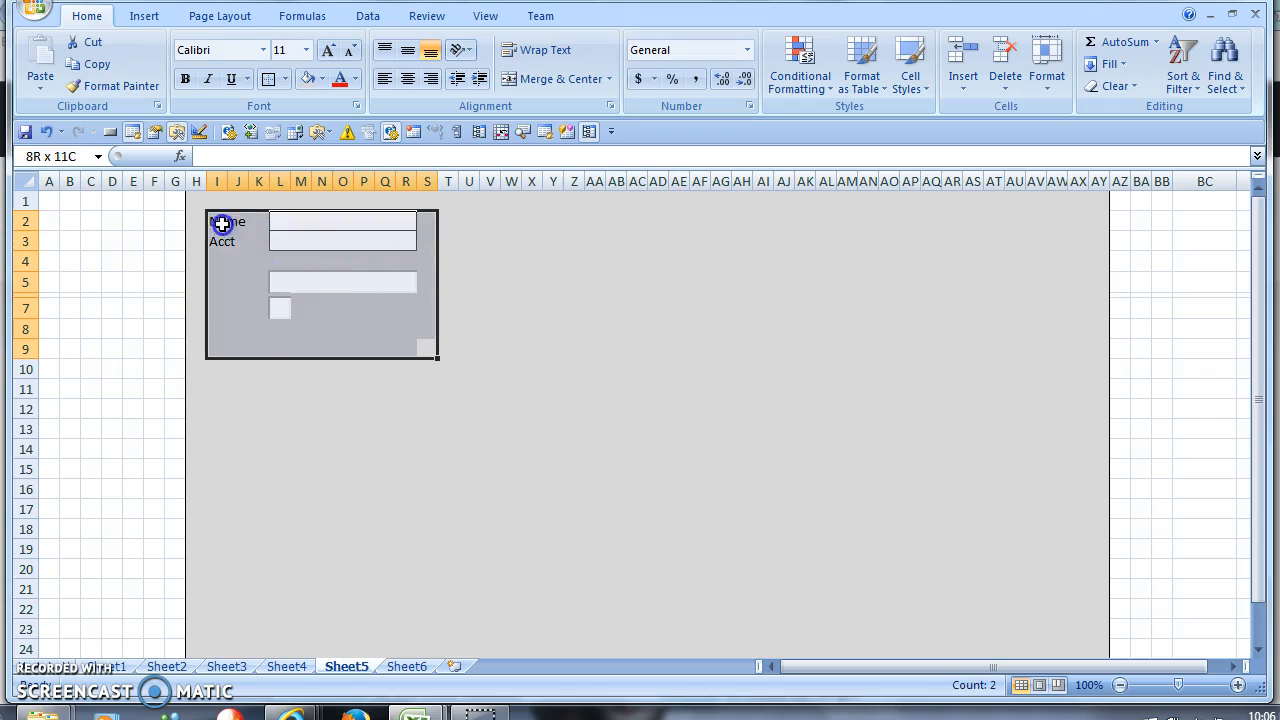
left_click(323, 77)
left_click(305, 148)
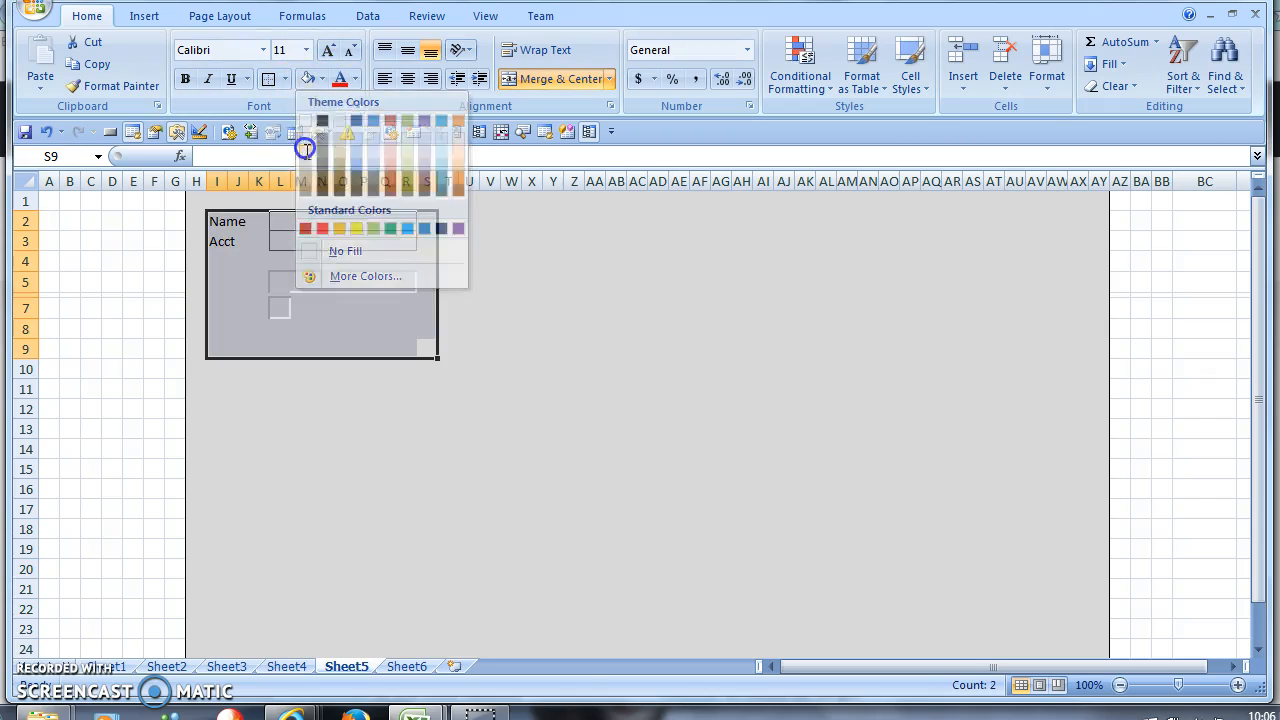
- Clear All from the selected area, then refill it with the grey colour
left_click(1087, 92)
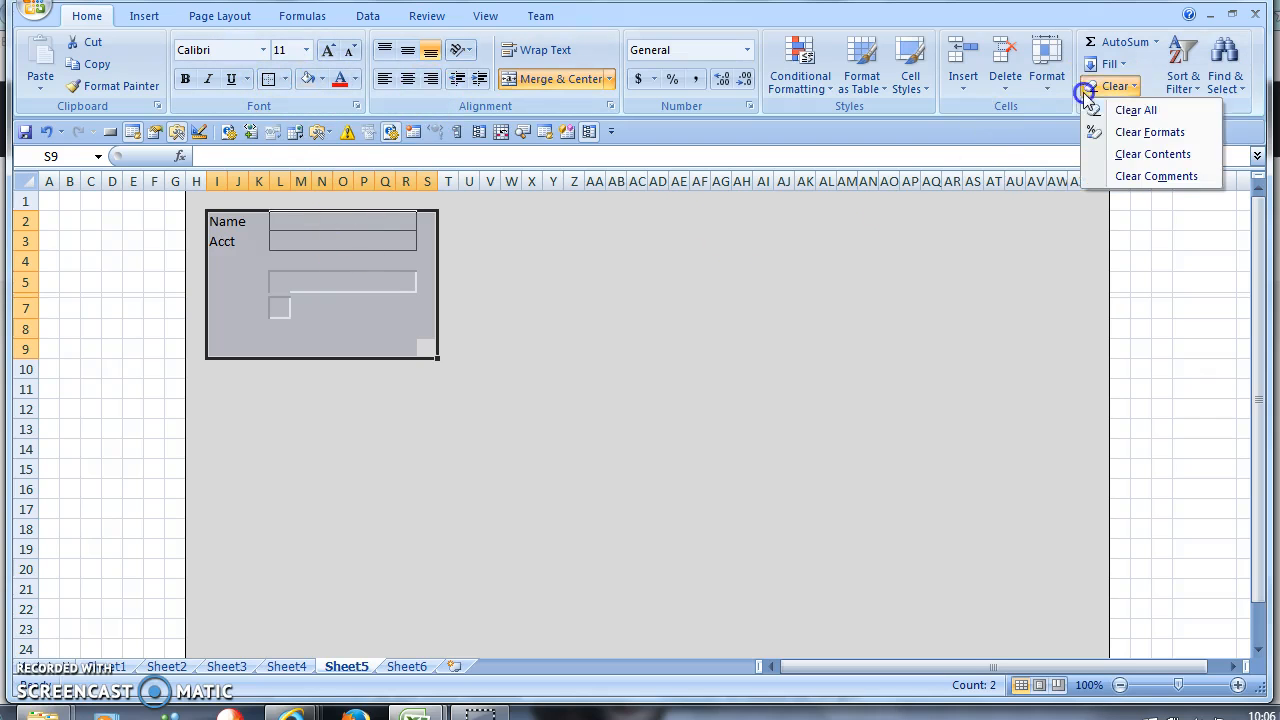
left_click(1136, 110)
left_click(306, 78)
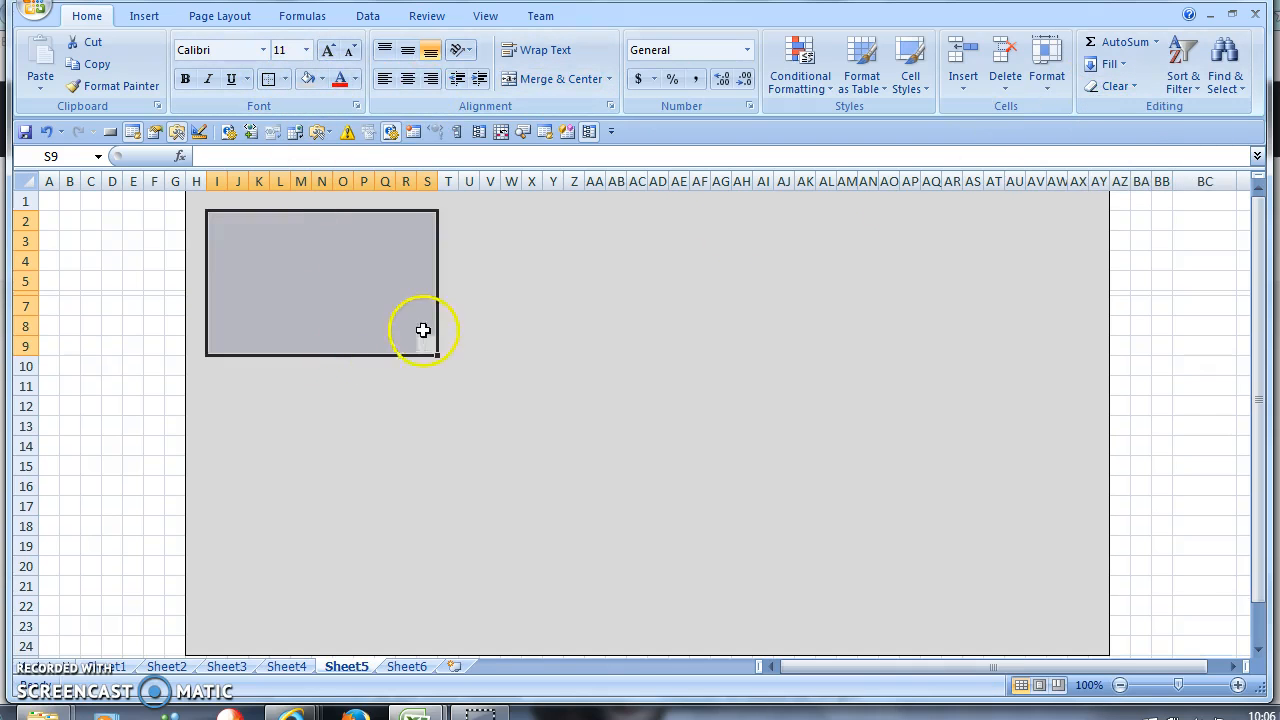
left_click(426, 406)
- Give J4 a thin box border and No Fill so it shows white
left_click_drag(237, 240, 437, 352)
left_click(511, 345)
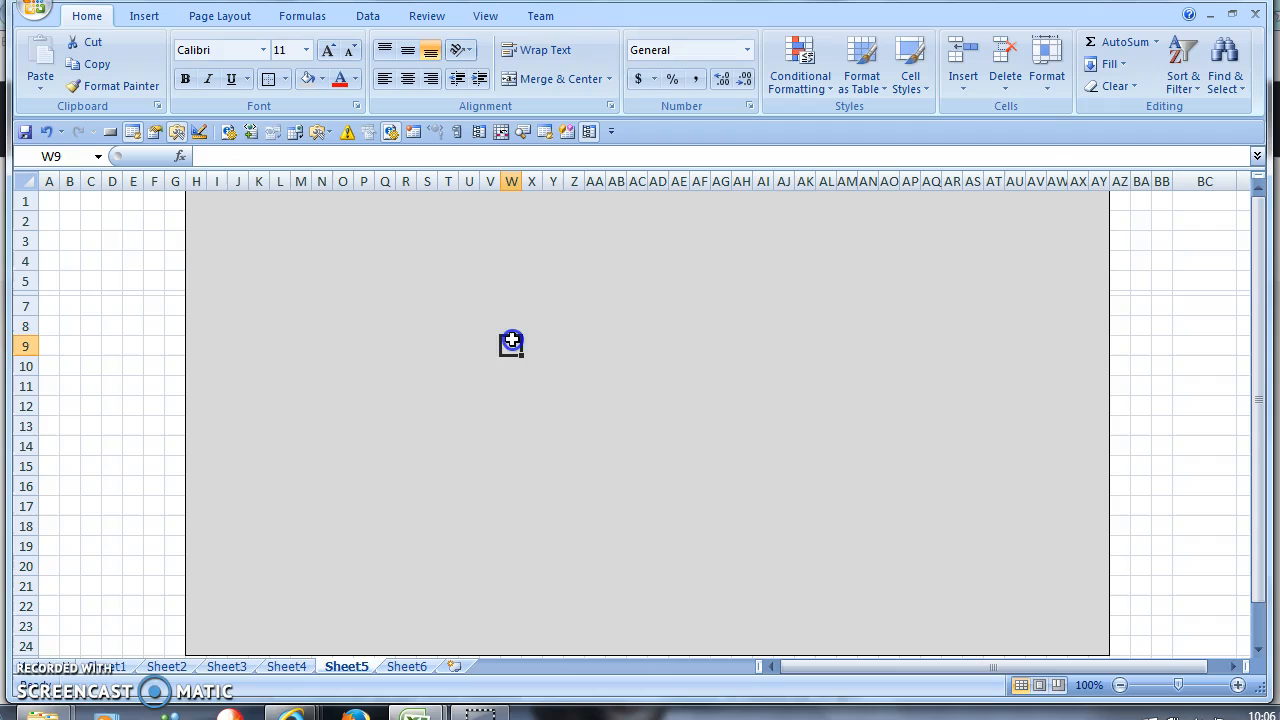
left_click(247, 254)
left_click(266, 79)
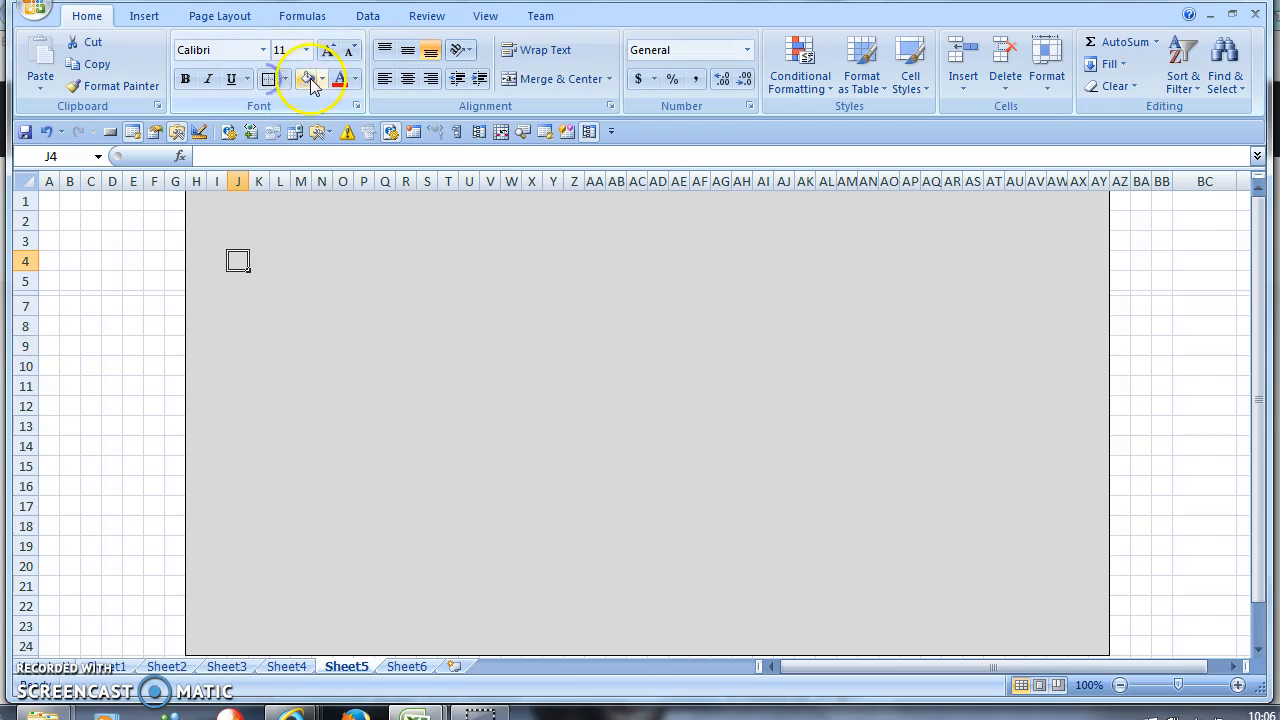
left_click(322, 79)
left_click(318, 252)
left_click(297, 326)
left_click(246, 273)
left_click(241, 262)
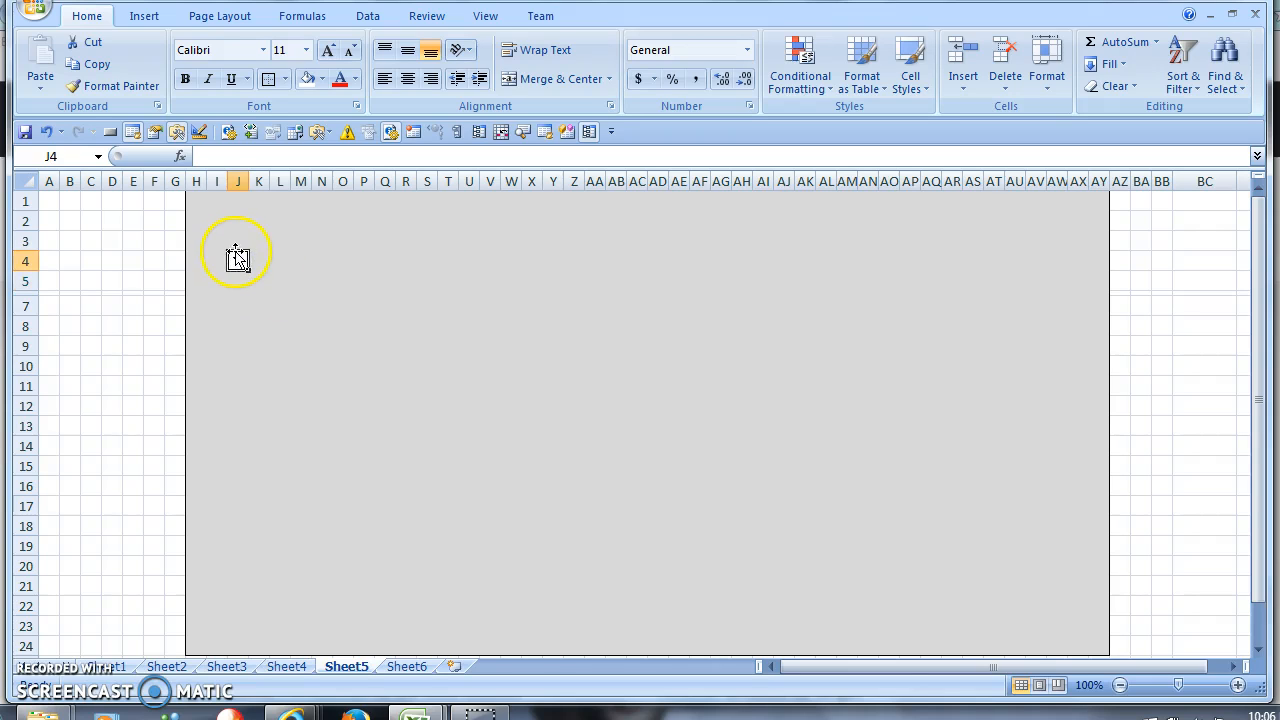
- Drag the J4 cell to T9, then to N9, then back onto J4
left_click_drag(238, 257, 239, 259)
left_click_drag(447, 344, 354, 340)
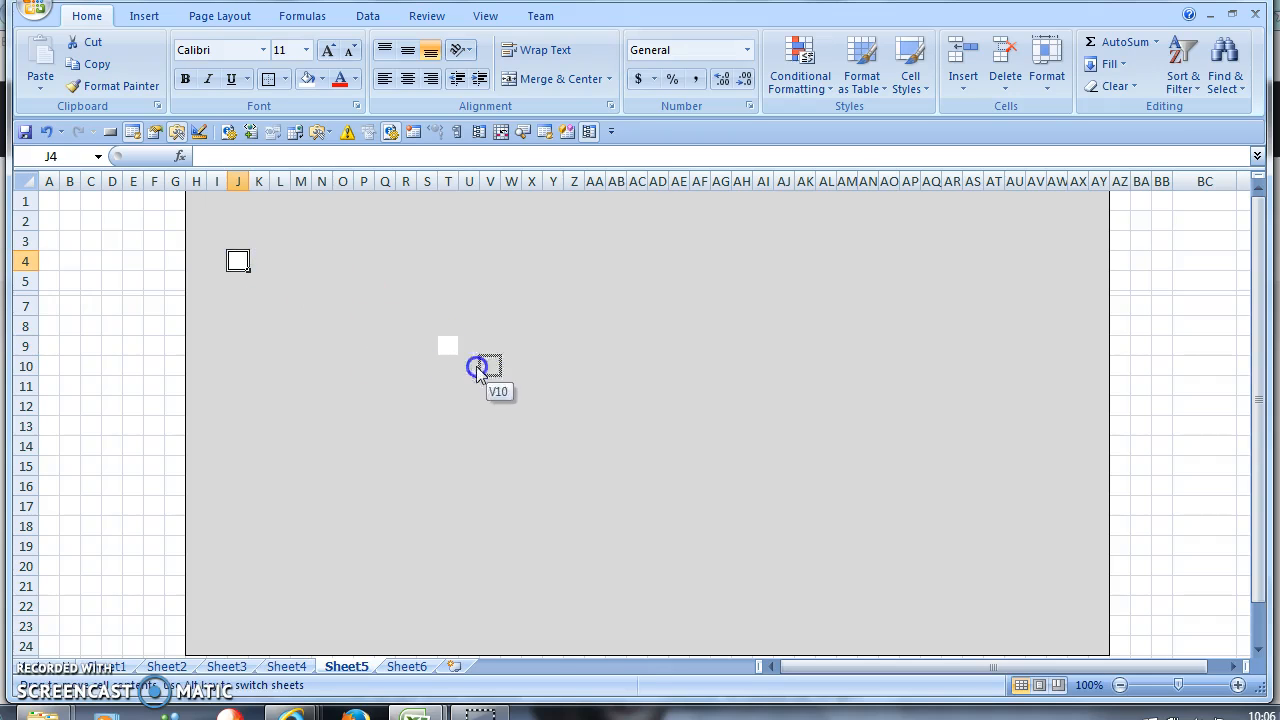
left_click_drag(436, 384, 322, 349)
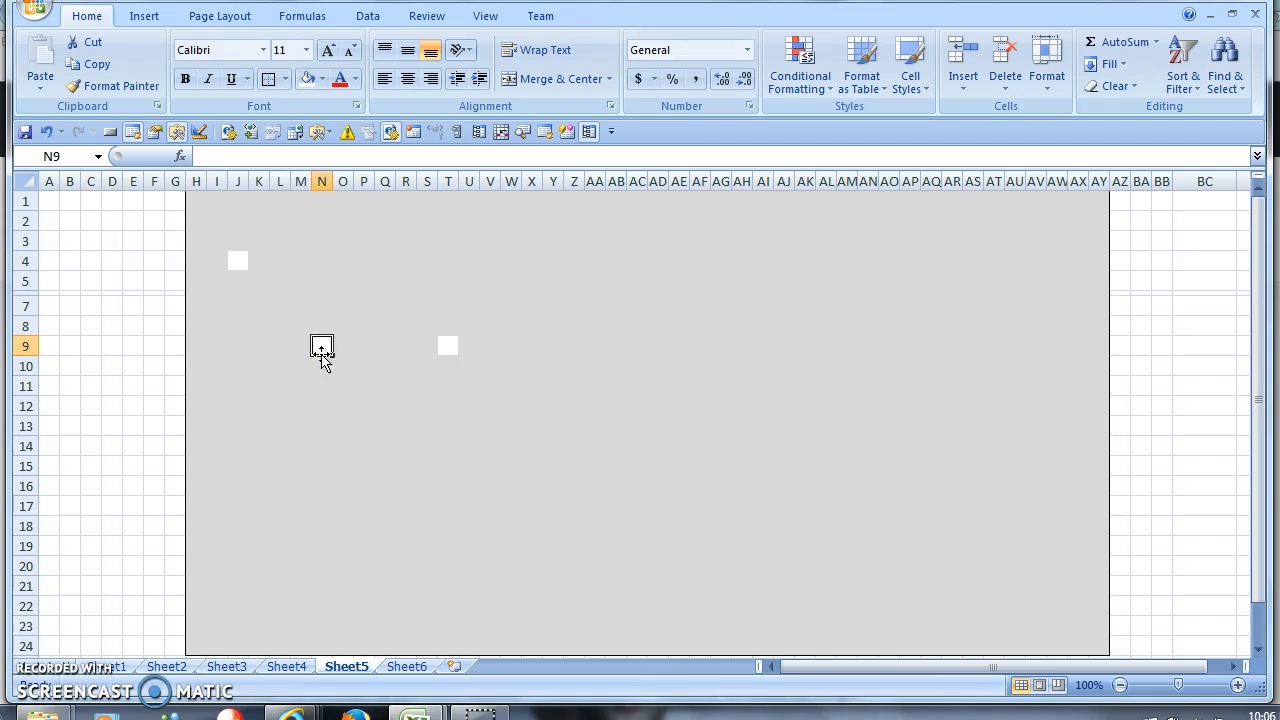
left_click_drag(321, 350, 237, 262)
left_click(320, 345)
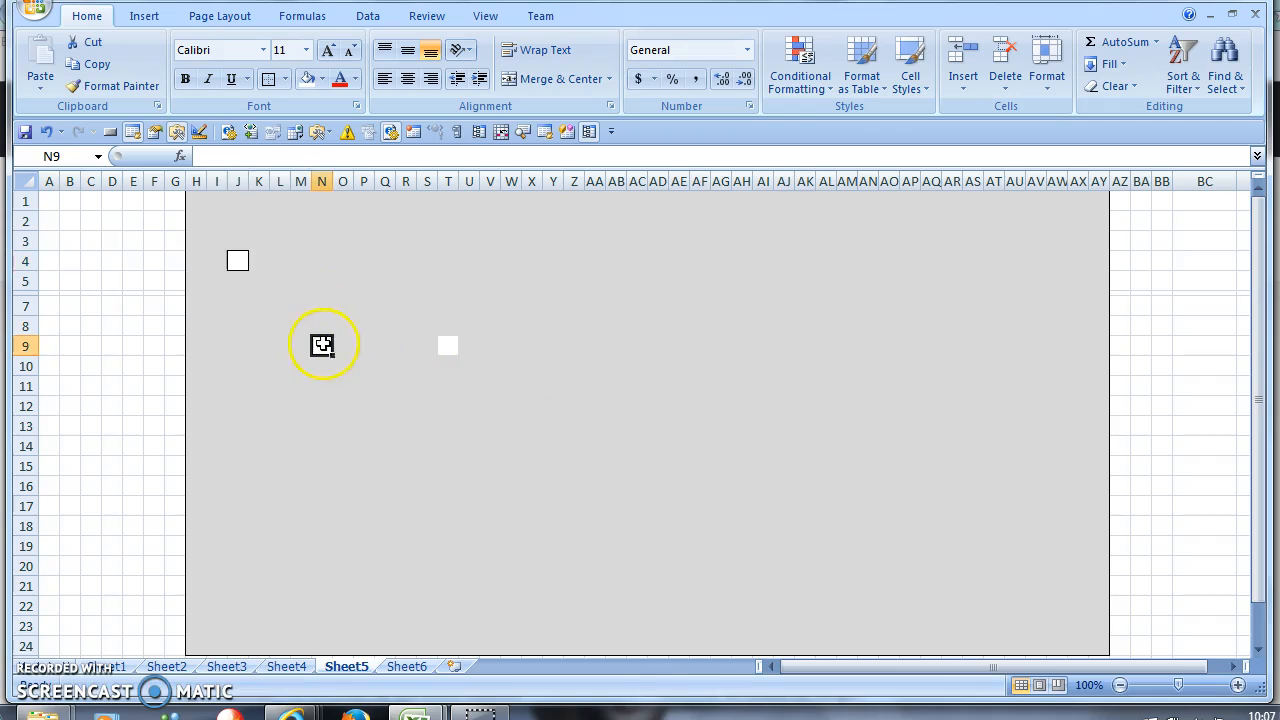
left_click(326, 80)
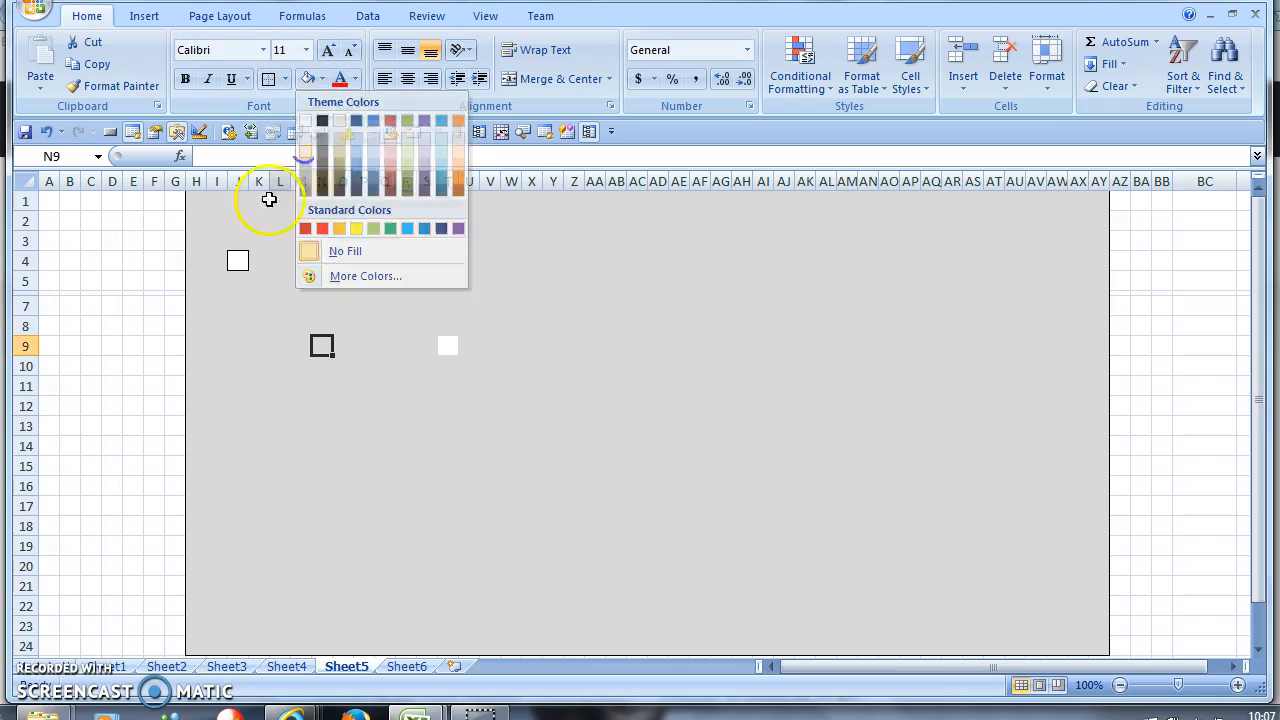
left_click(237, 261)
left_click(285, 79)
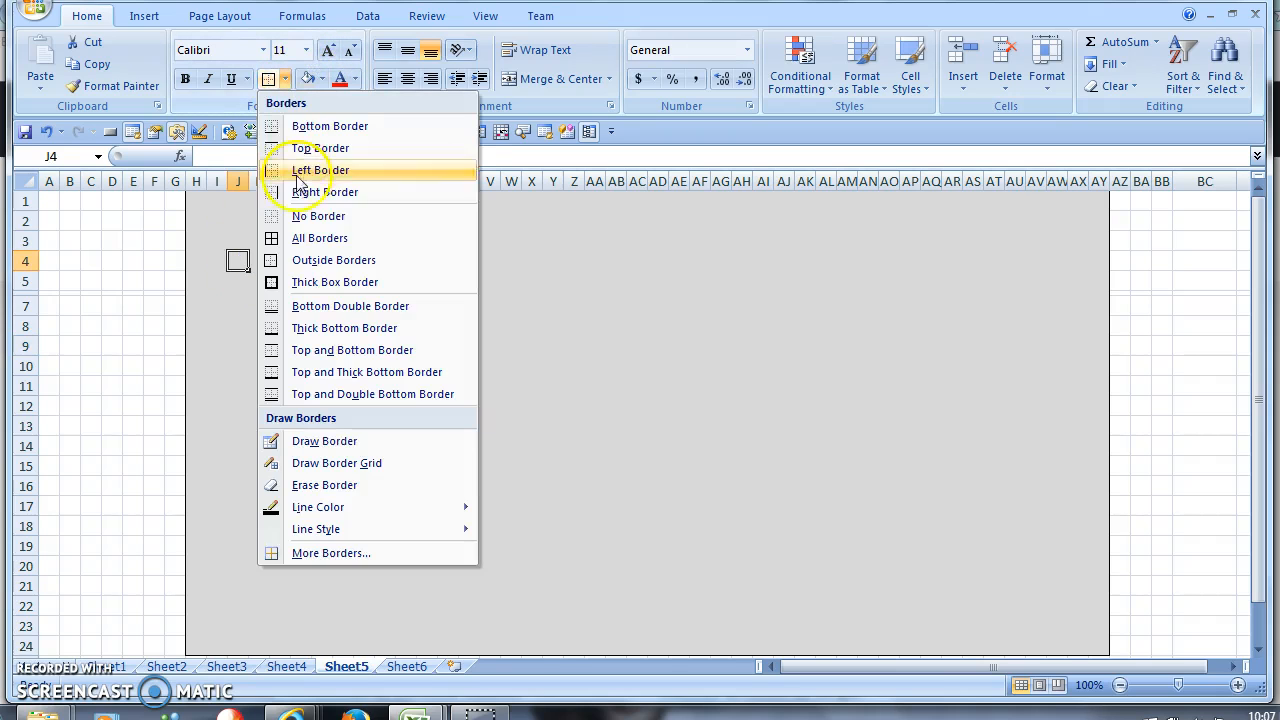
- Remove J4's border, move grey cell L5 to R10, and restore L5's grey fill
left_click(310, 216)
left_click(447, 346)
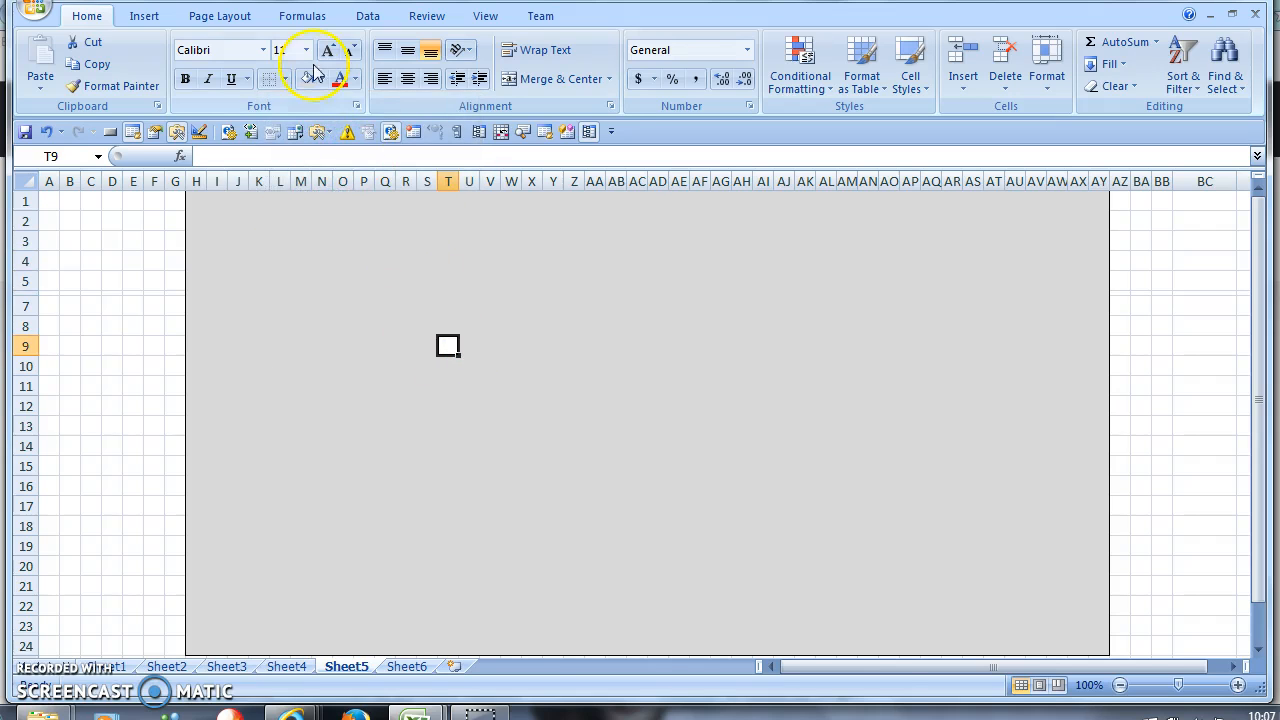
left_click(345, 366)
left_click(287, 279)
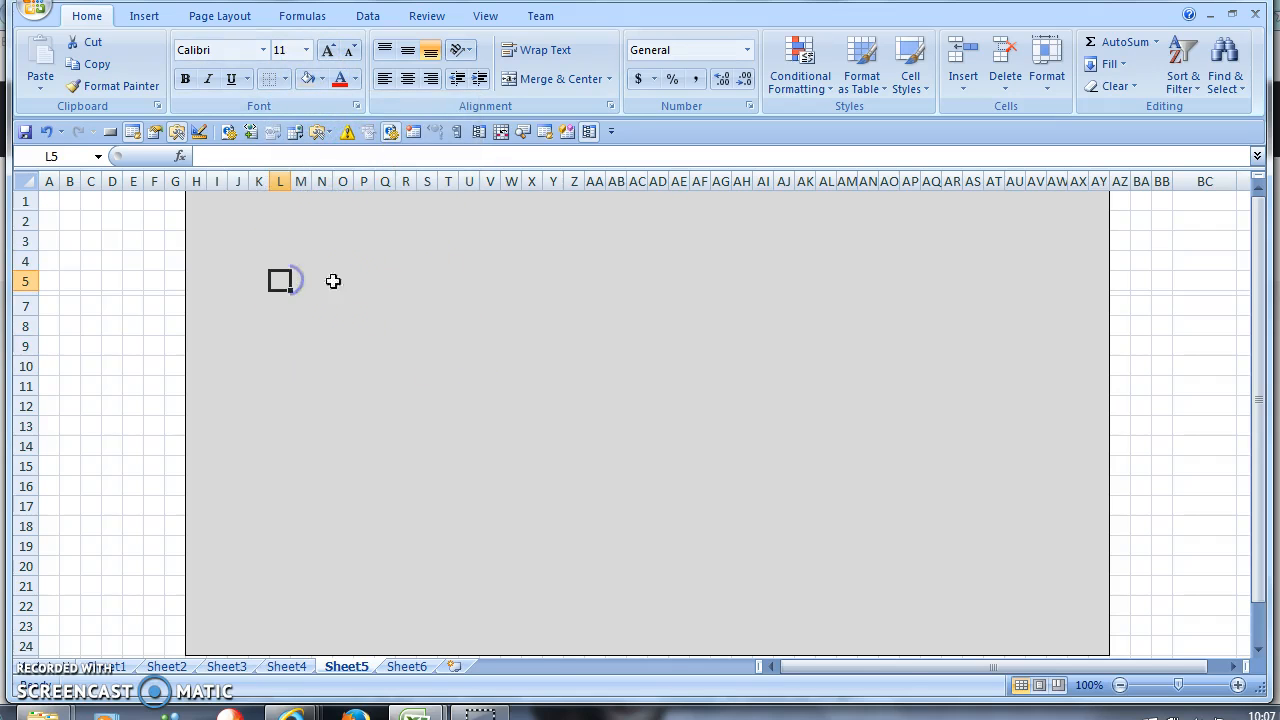
left_click_drag(281, 290, 405, 368)
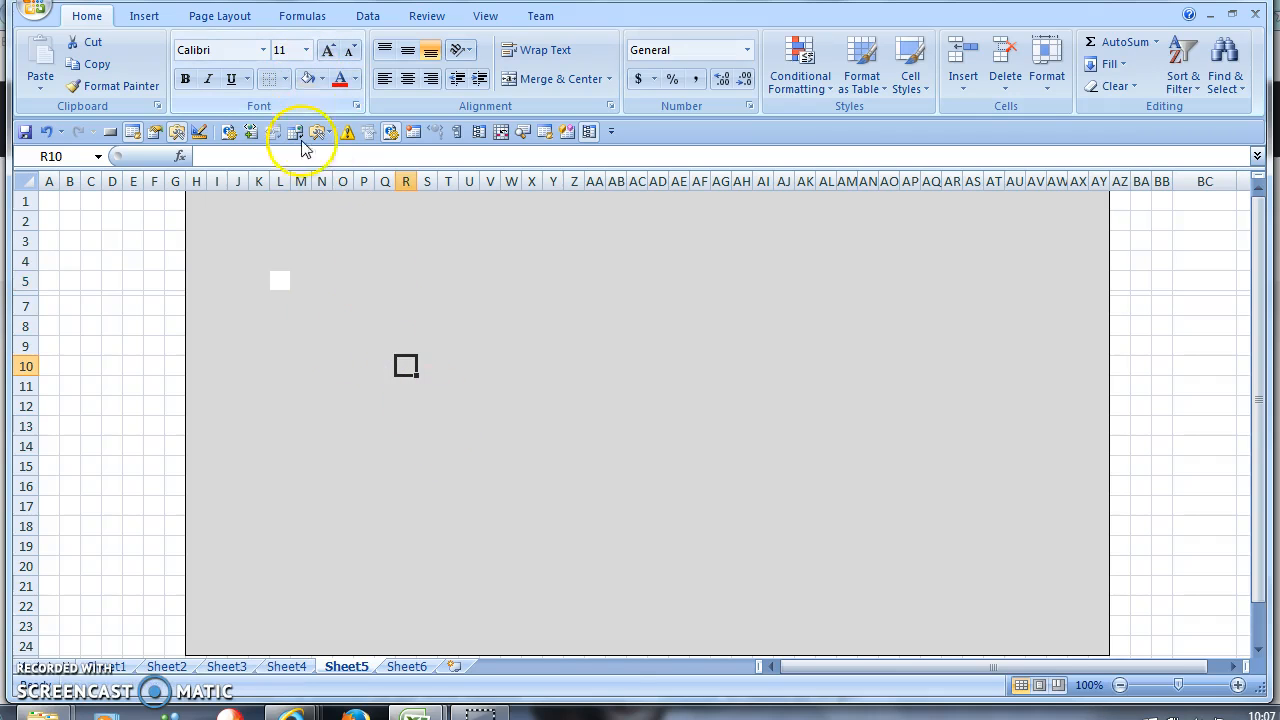
left_click(284, 281)
left_click(308, 78)
left_click(369, 352)
- Merge Q4 through W4 into one left-aligned cell
left_click(357, 261)
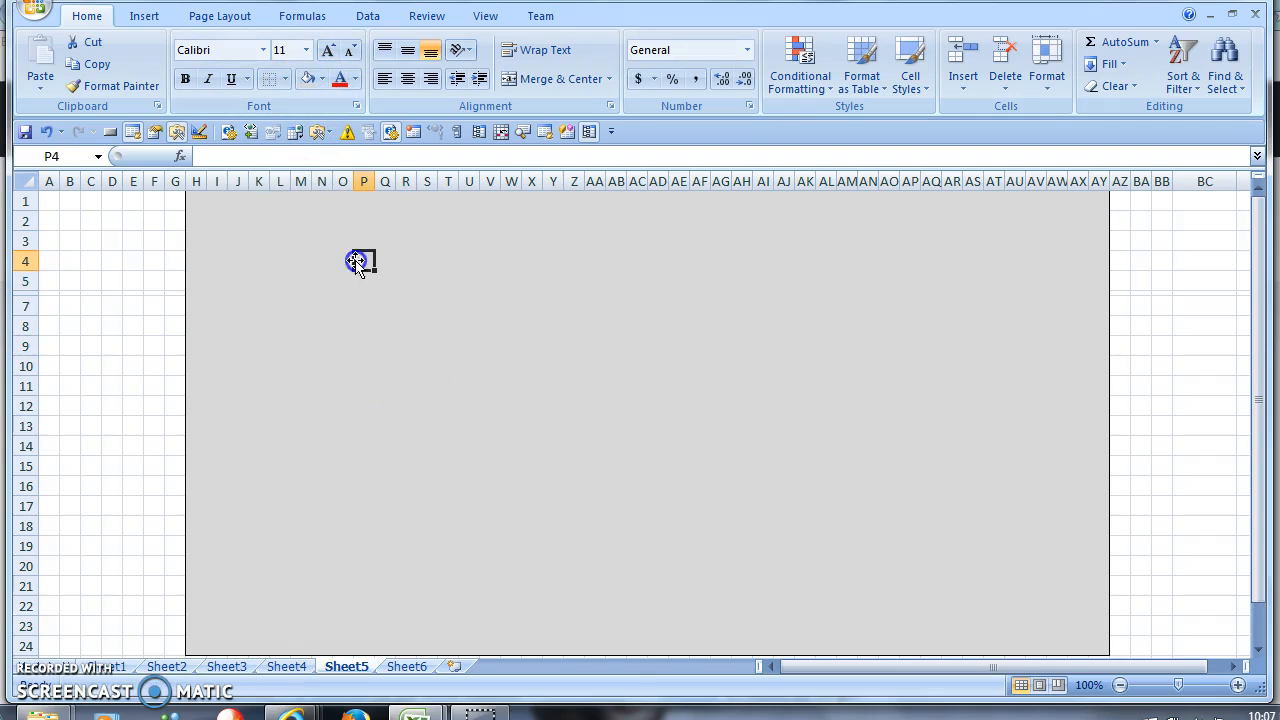
left_click(323, 131)
left_click(442, 344)
left_click_drag(383, 255, 486, 257)
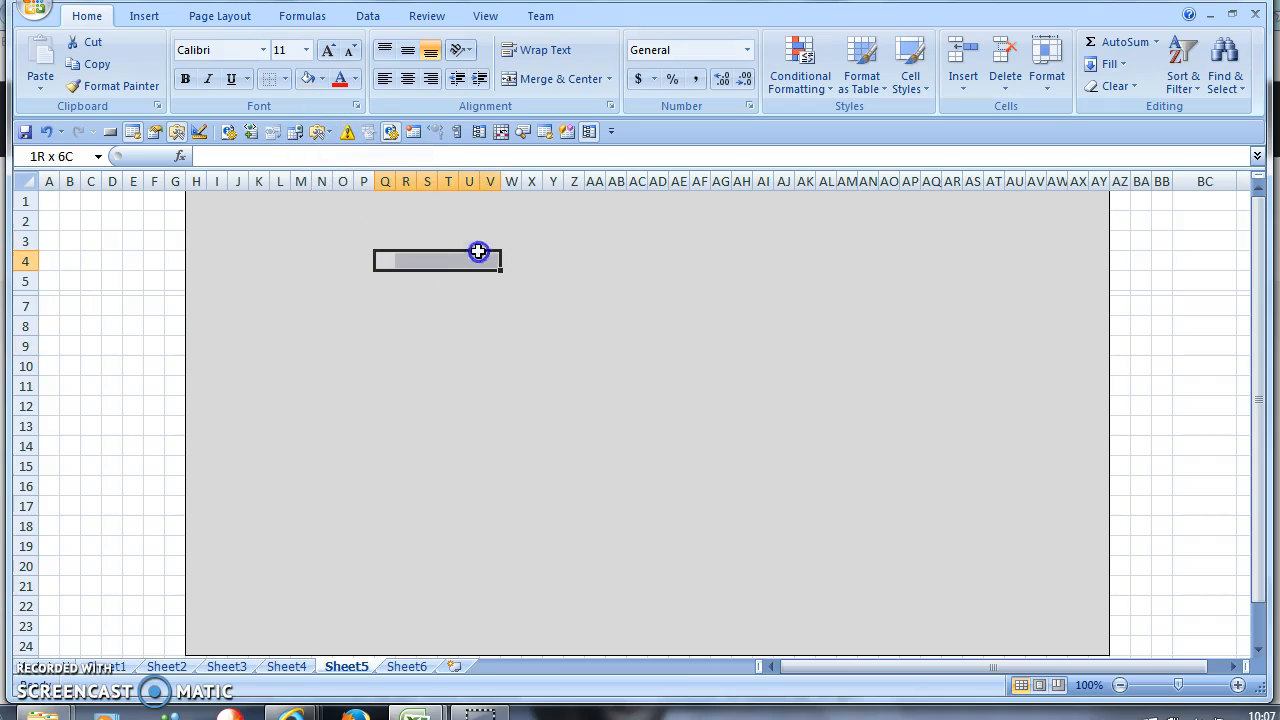
left_click(390, 78)
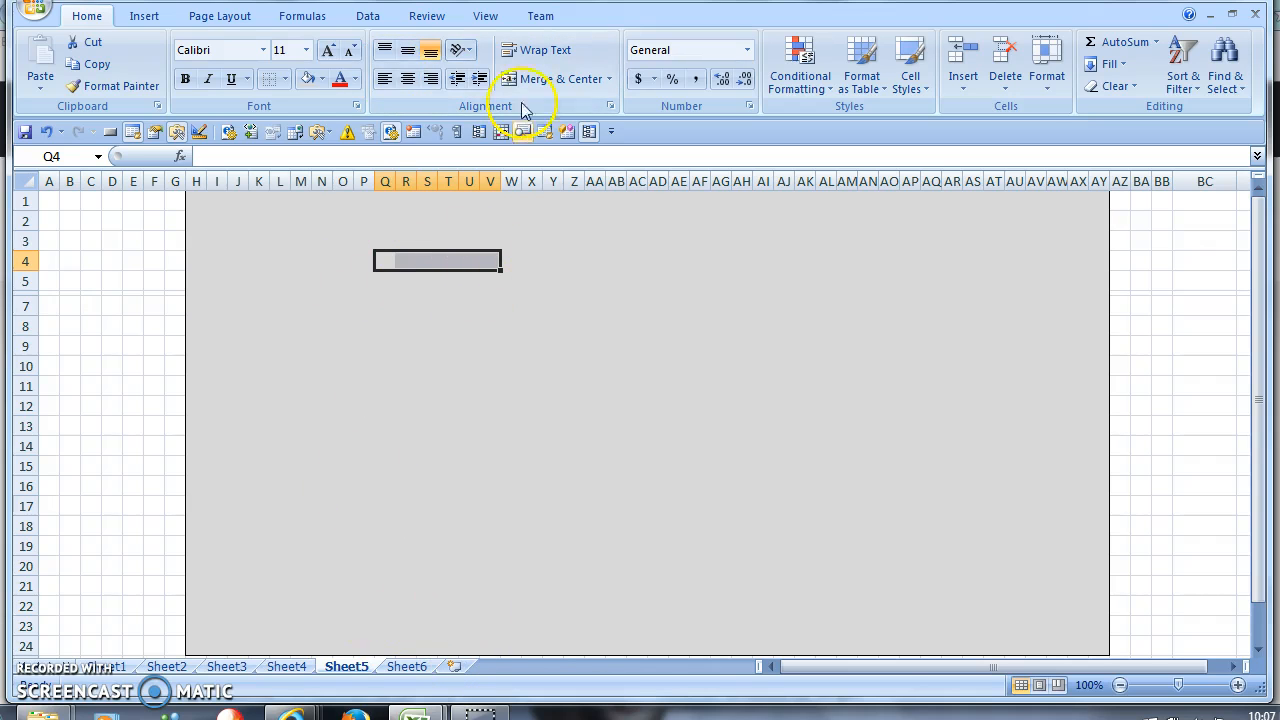
left_click_drag(437, 256, 492, 260)
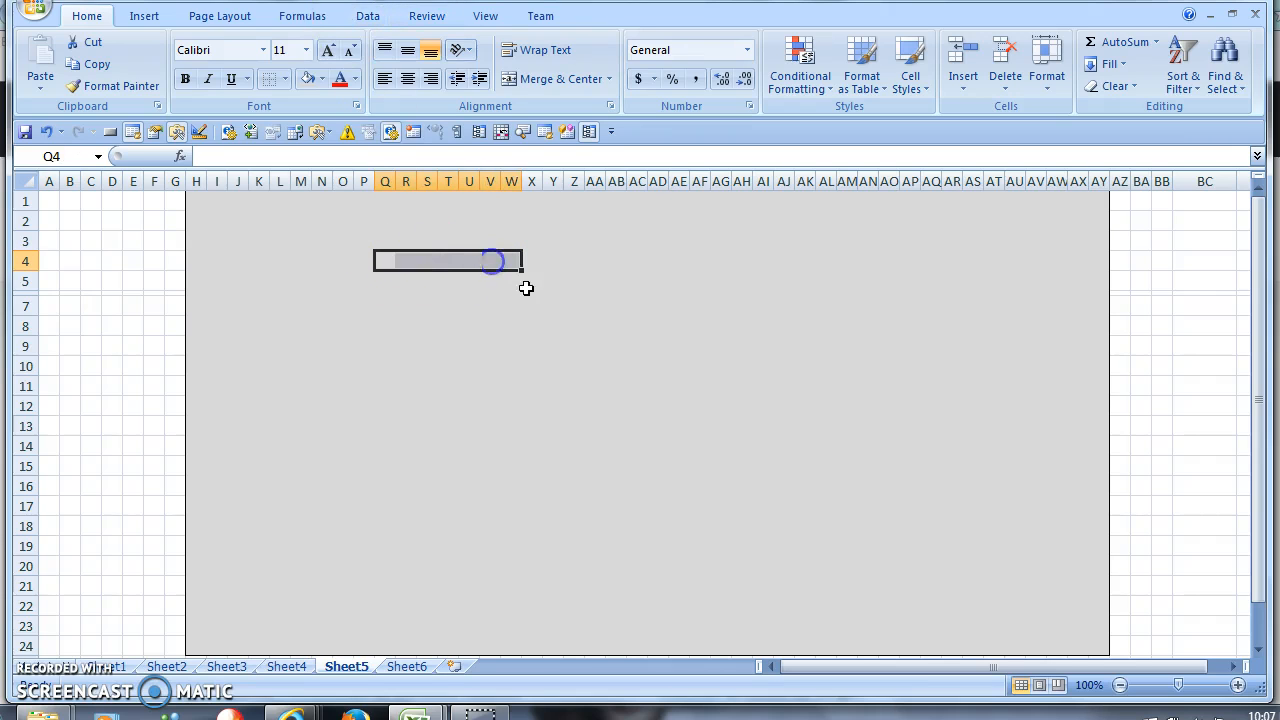
left_click(557, 79)
left_click(384, 79)
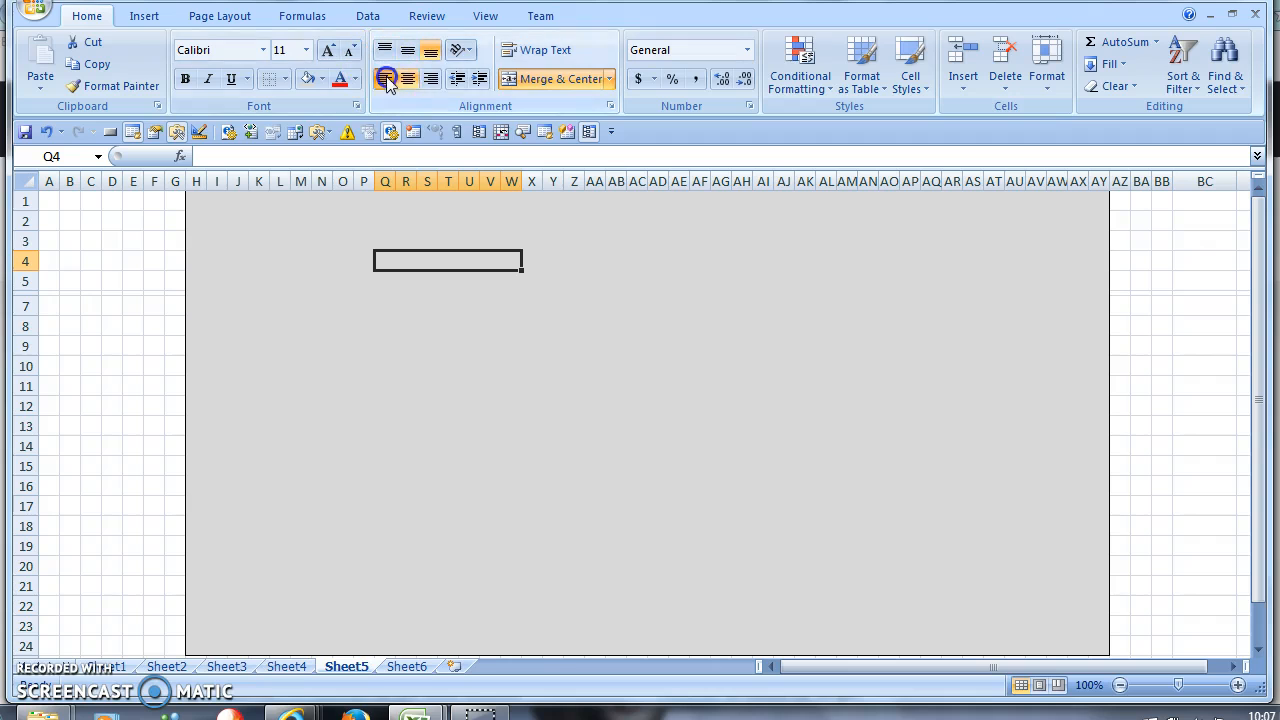
- Fill the merged Q4:W4 cell white and give it an outside border
left_click(321, 79)
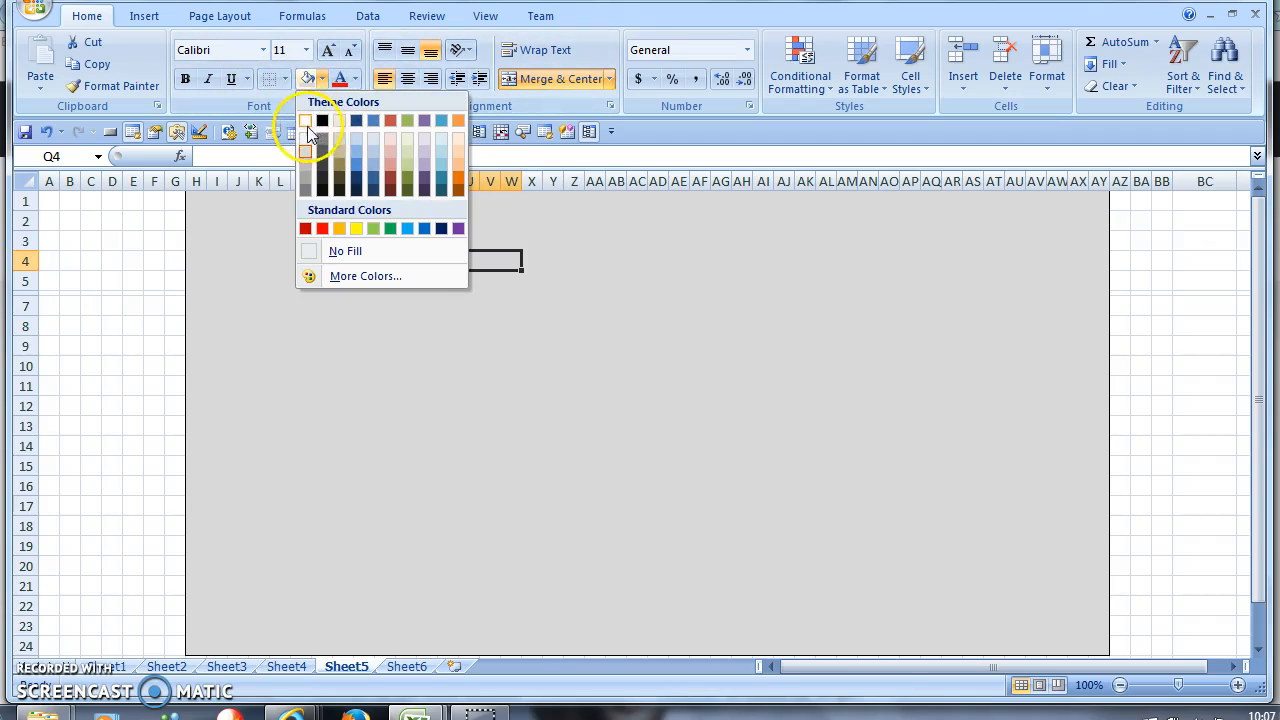
left_click(305, 120)
left_click(285, 79)
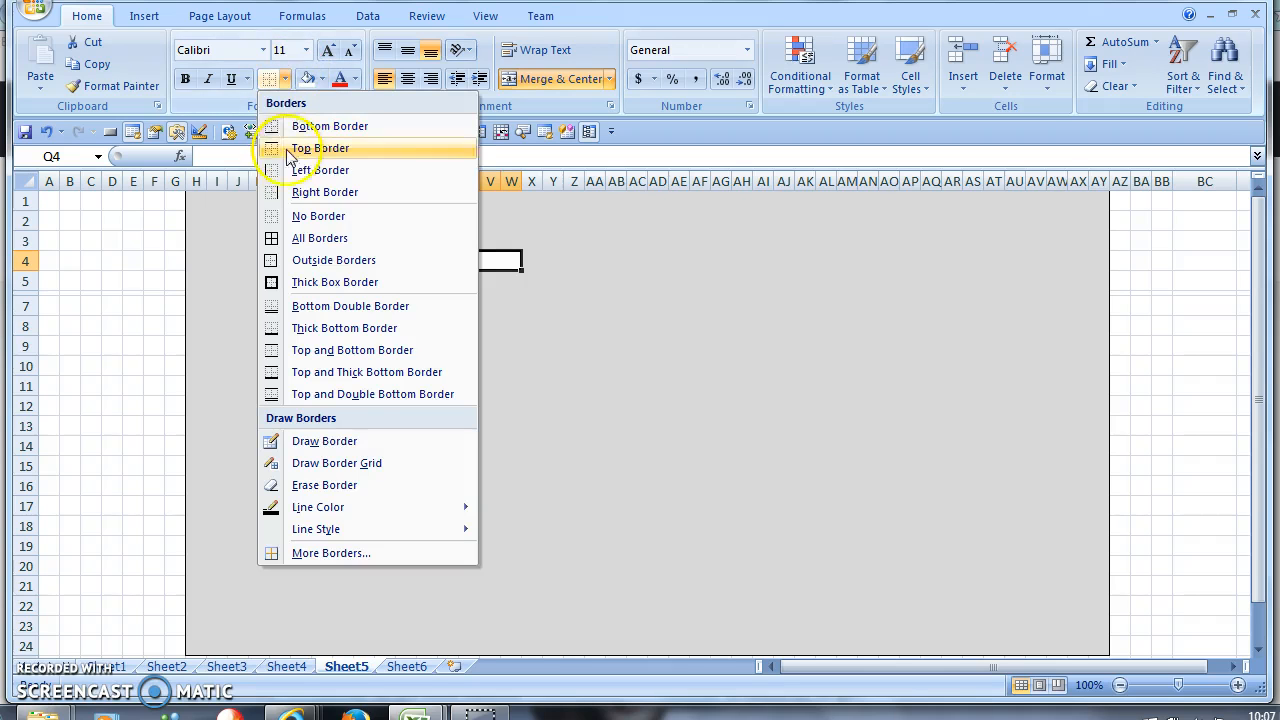
left_click(345, 259)
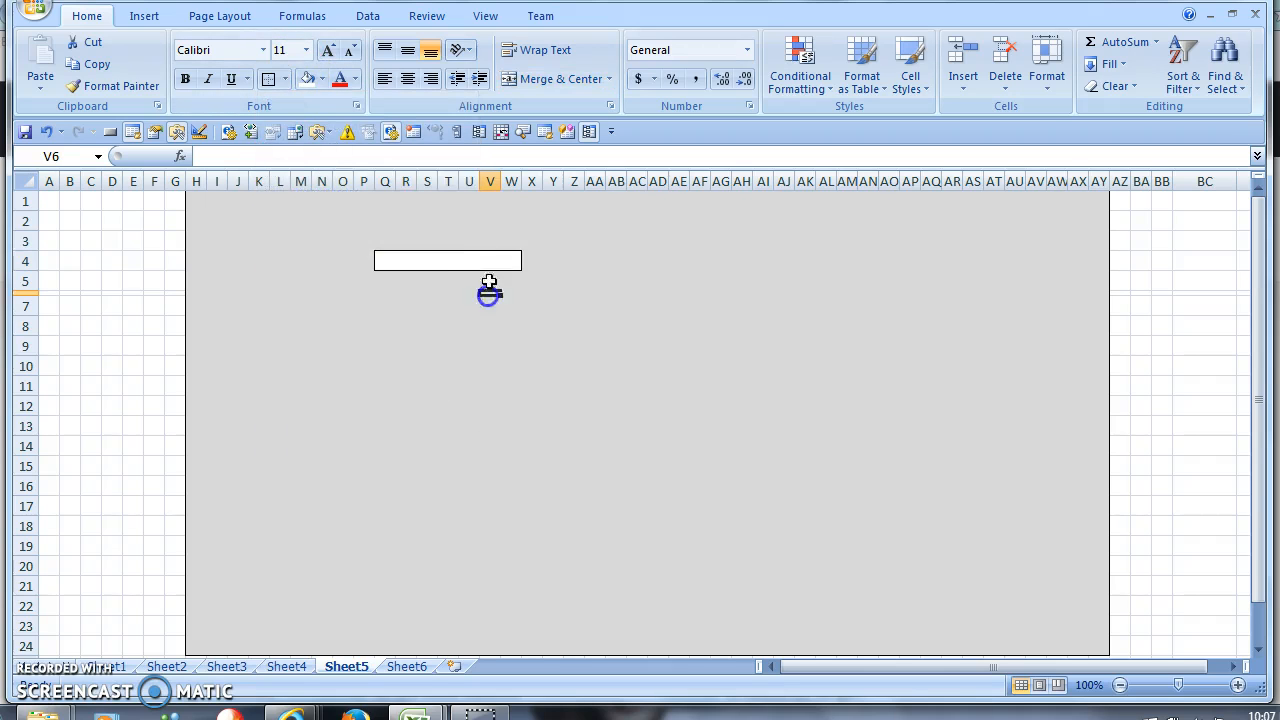
- Add List data validation to Q4:W4 with source Select, List Item 1, List Item 2
left_click(362, 15)
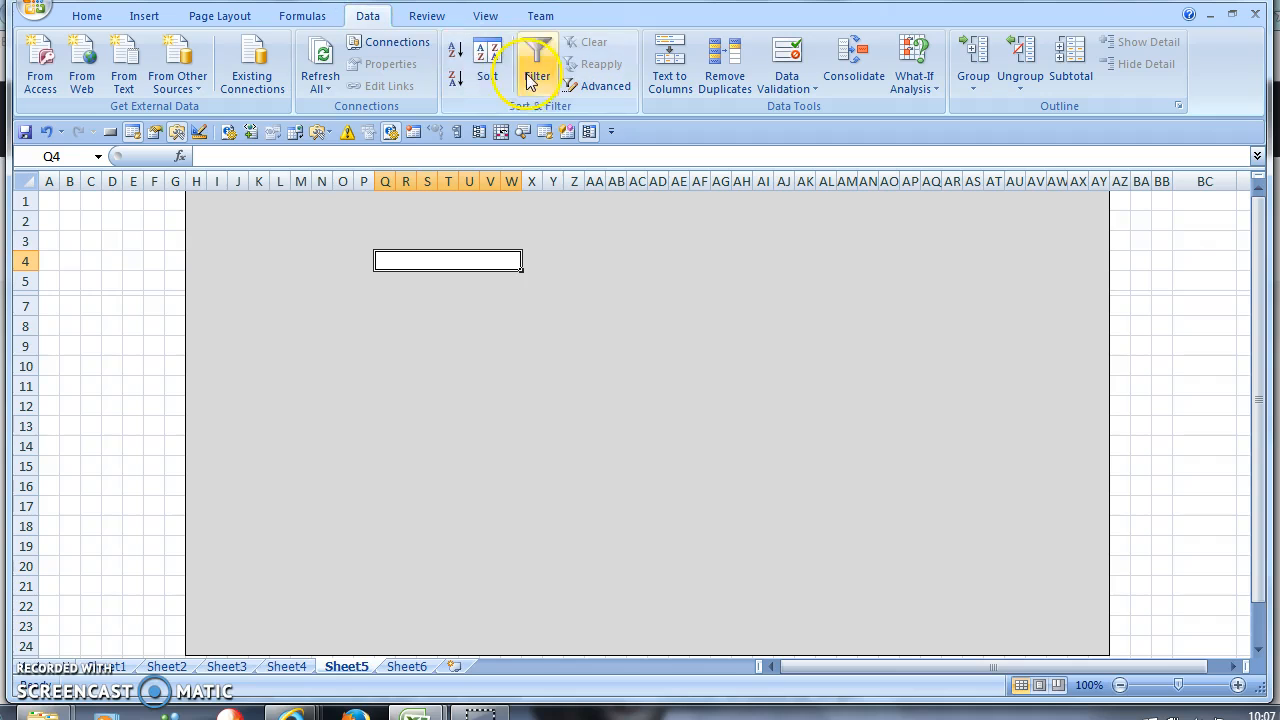
left_click(775, 87)
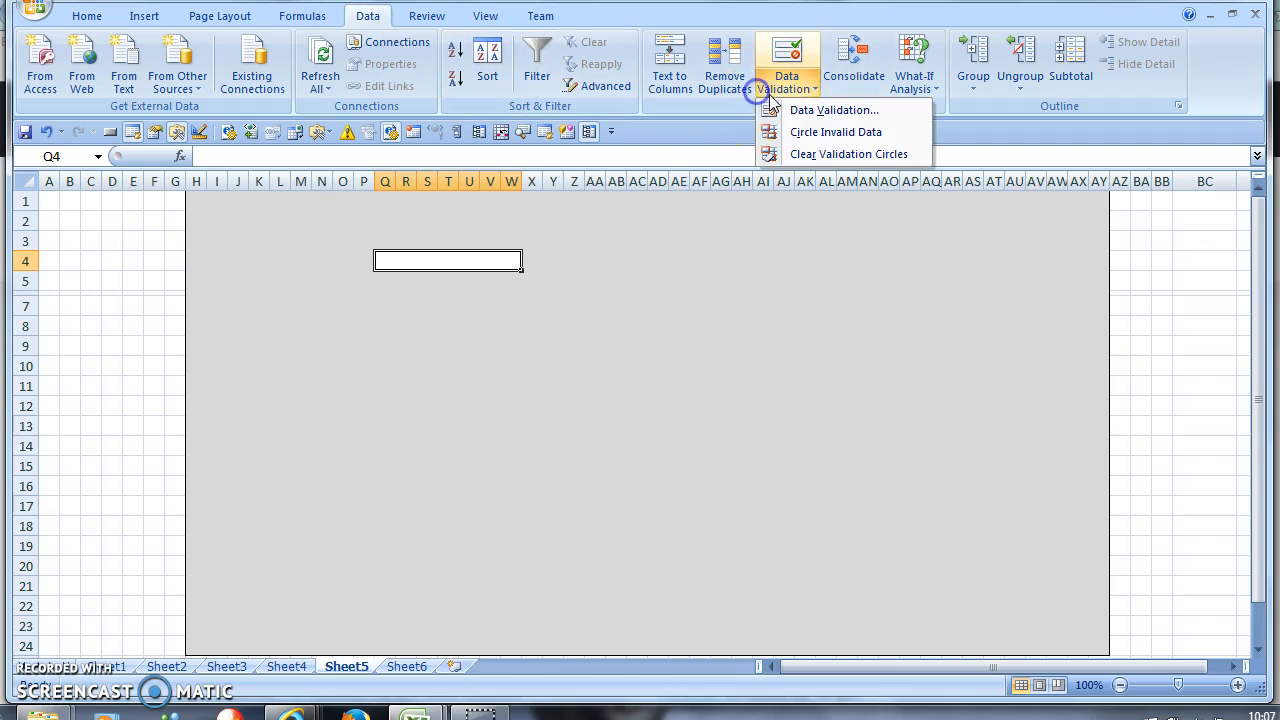
left_click(770, 108)
left_click(470, 356)
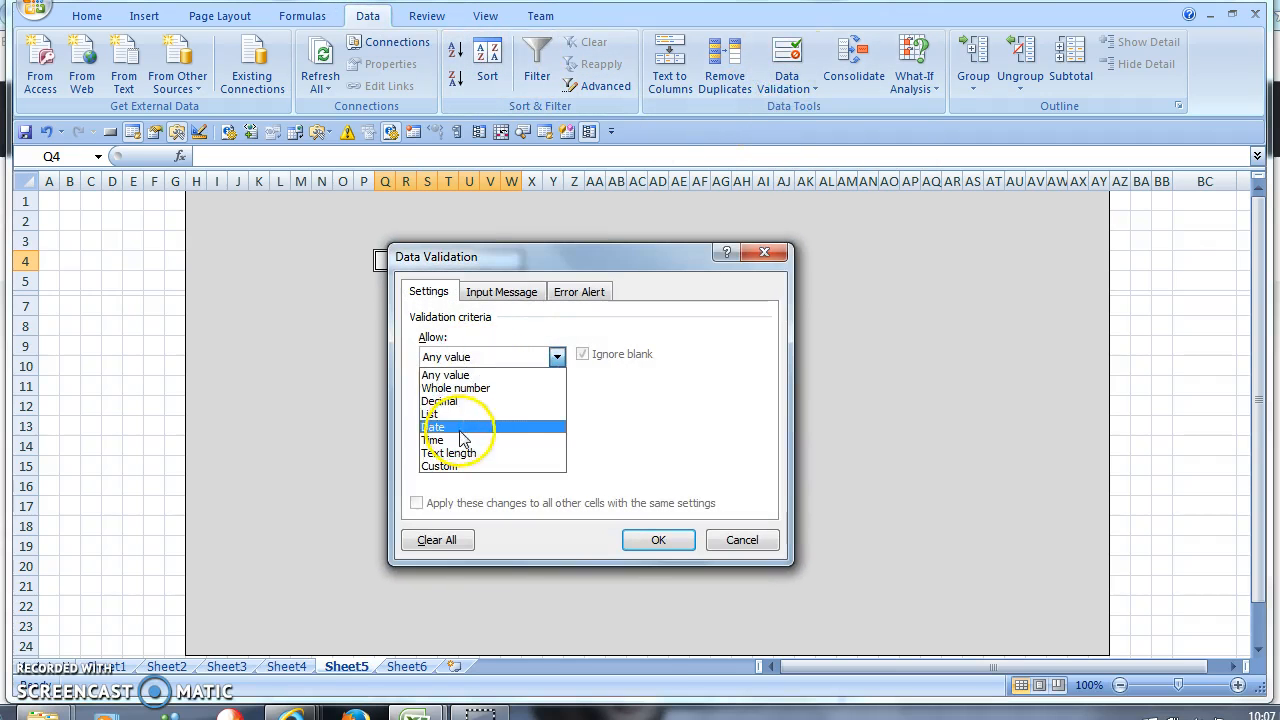
left_click(462, 430)
left_click(486, 356)
left_click(458, 410)
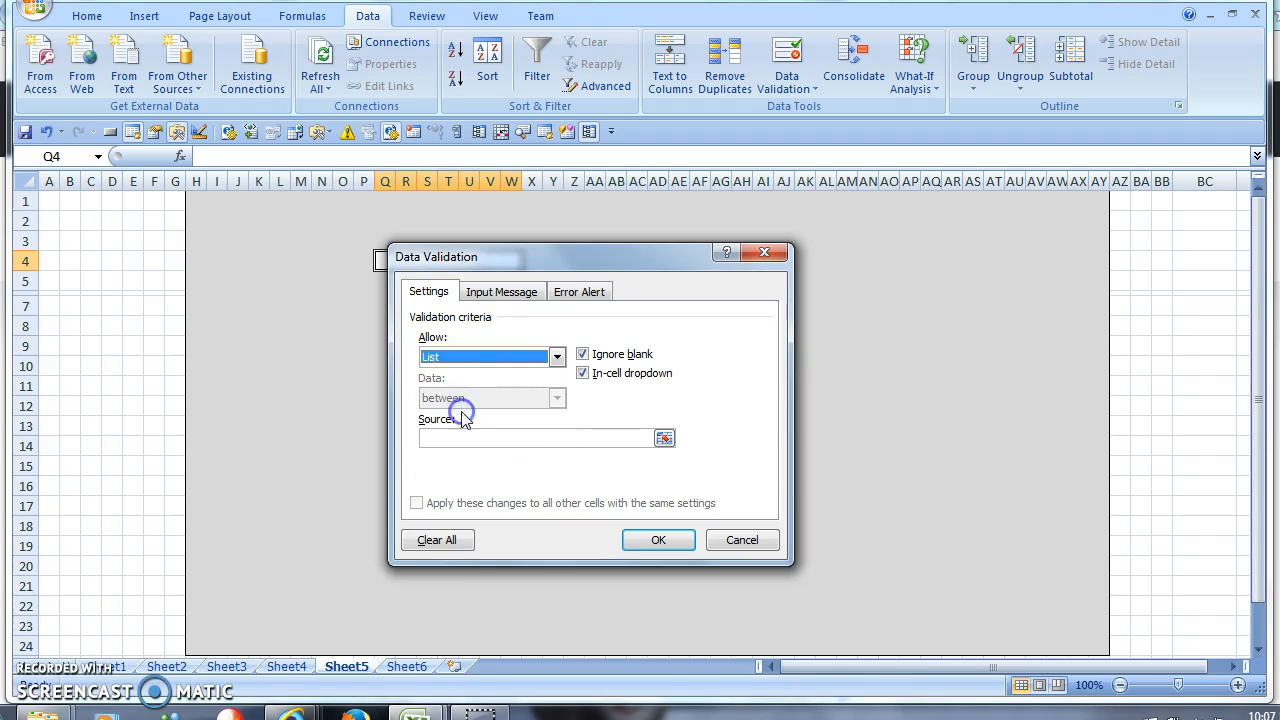
left_click(456, 437)
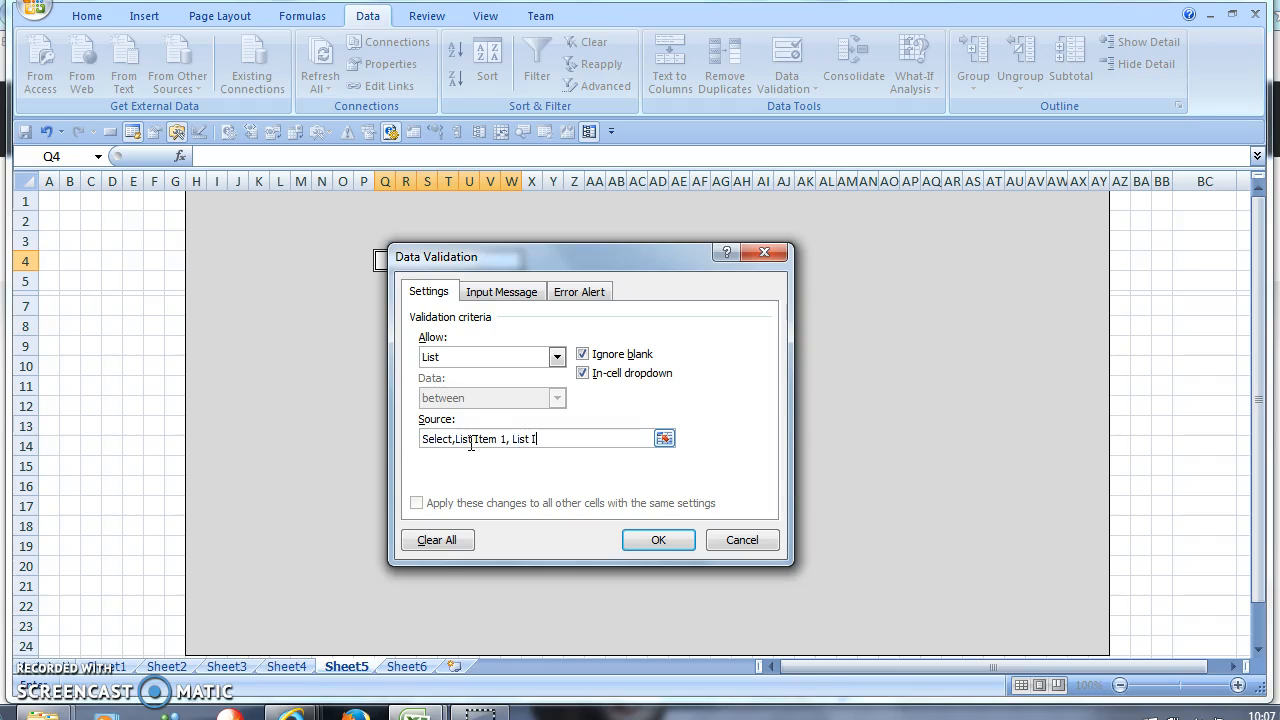
key("Return")
left_click(414, 422)
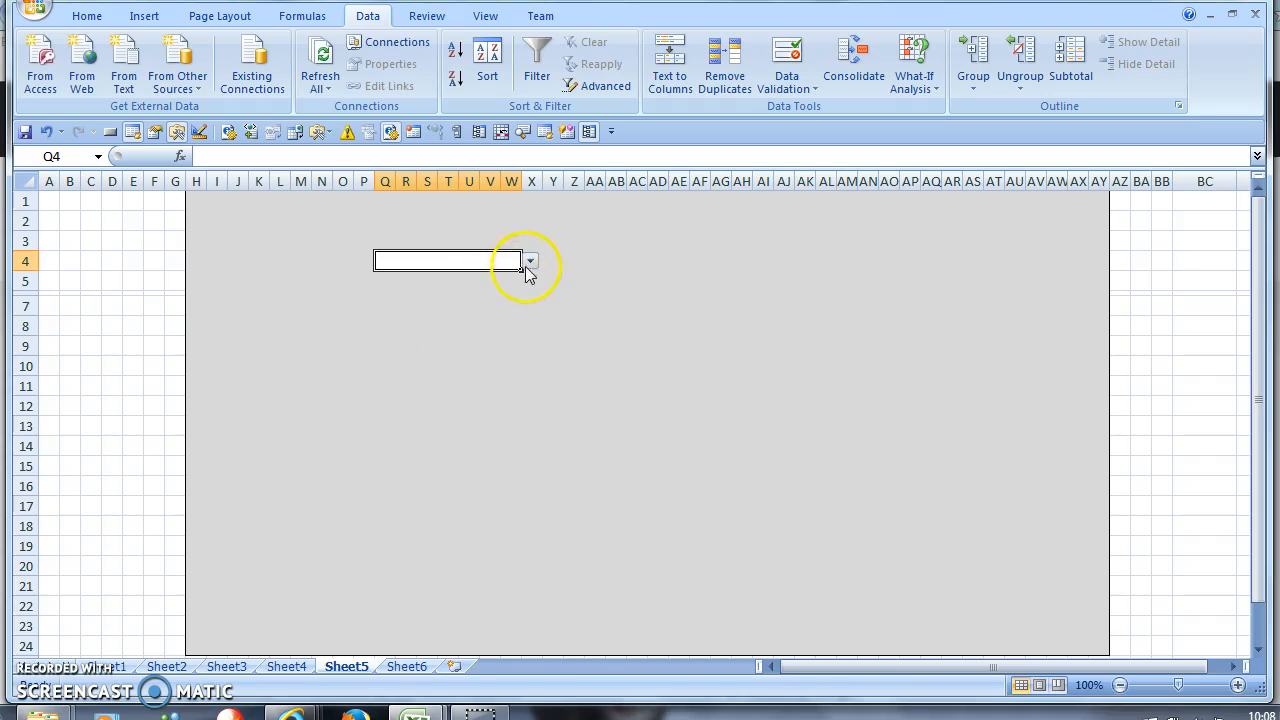
- Test the drop-down by picking List Item 2, then List Item 1
left_click(529, 262)
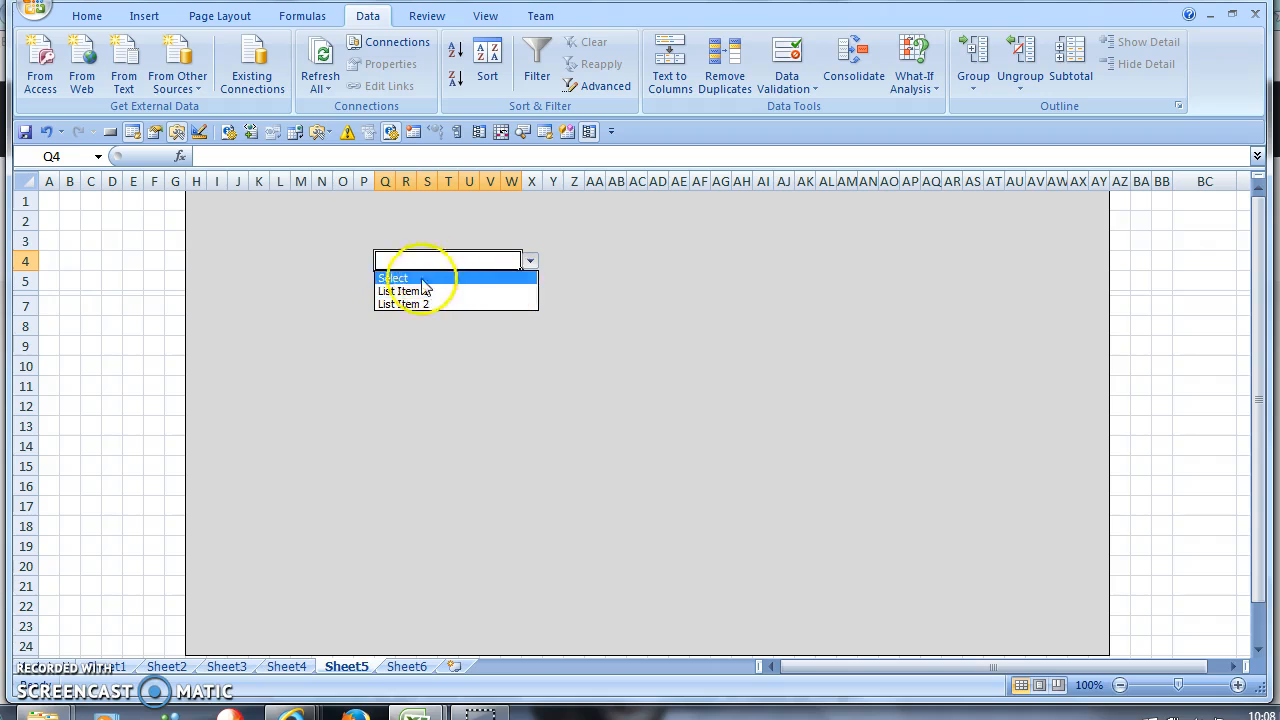
left_click(457, 304)
left_click(530, 262)
left_click(443, 291)
left_click(474, 306)
left_click(516, 261)
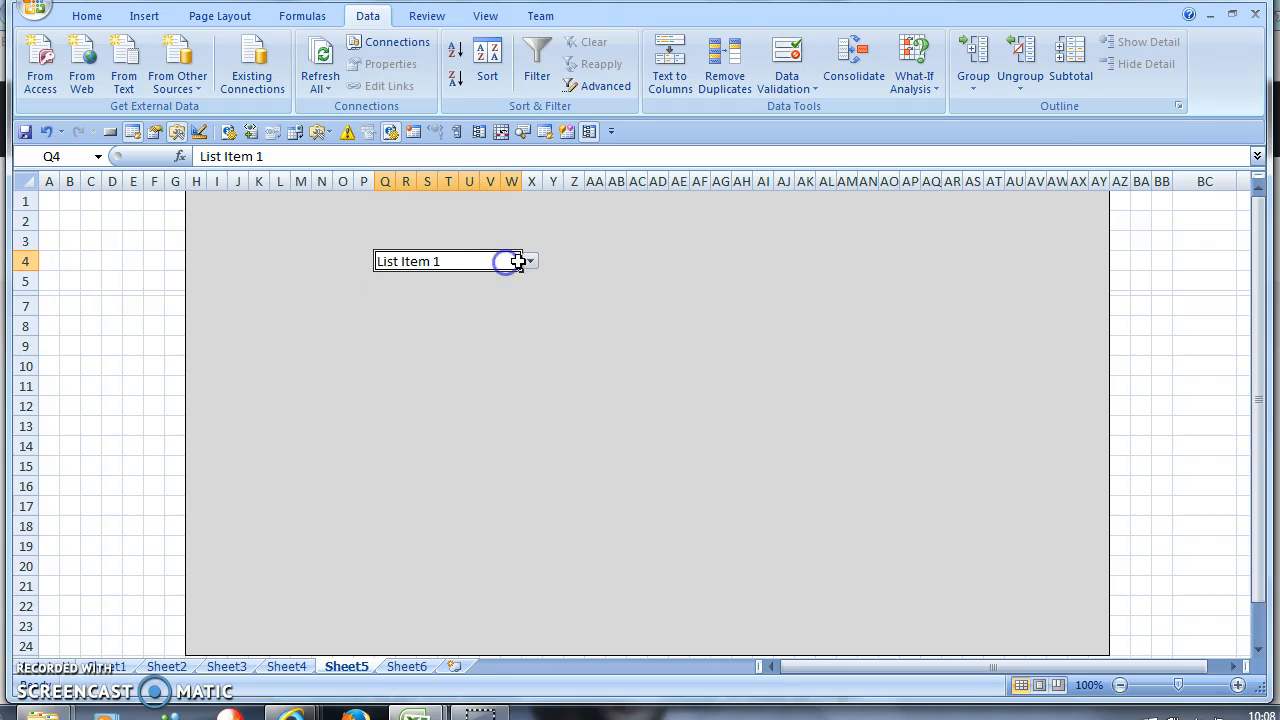
- Adjust row 4's height, shrinking it small and then making it taller
left_click_drag(25, 271, 25, 252)
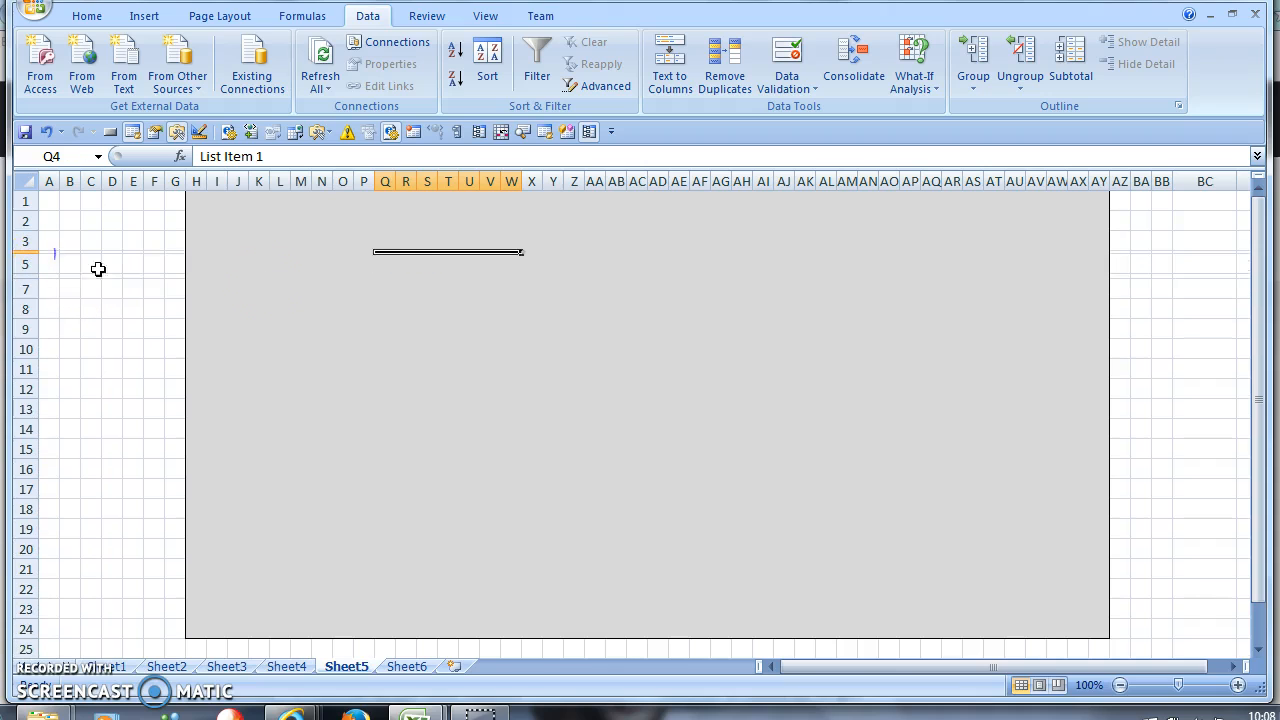
left_click(506, 262)
left_click(524, 253)
left_click(491, 258)
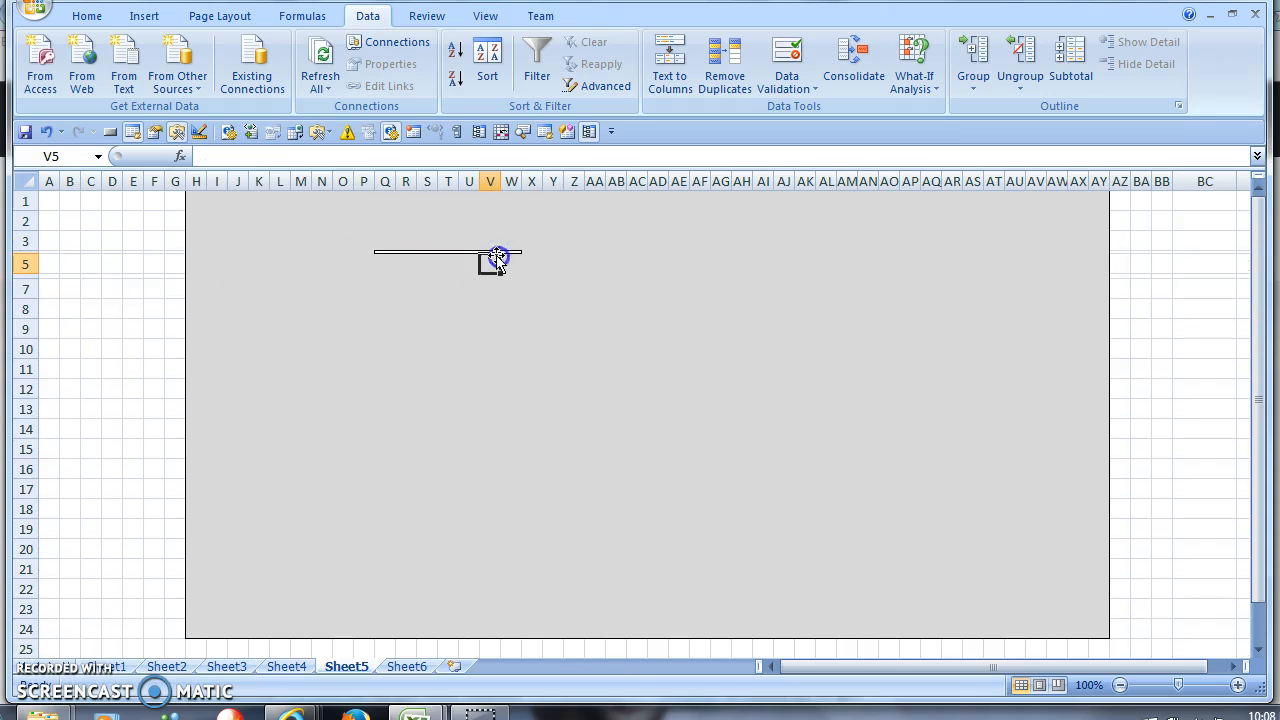
left_click(491, 252)
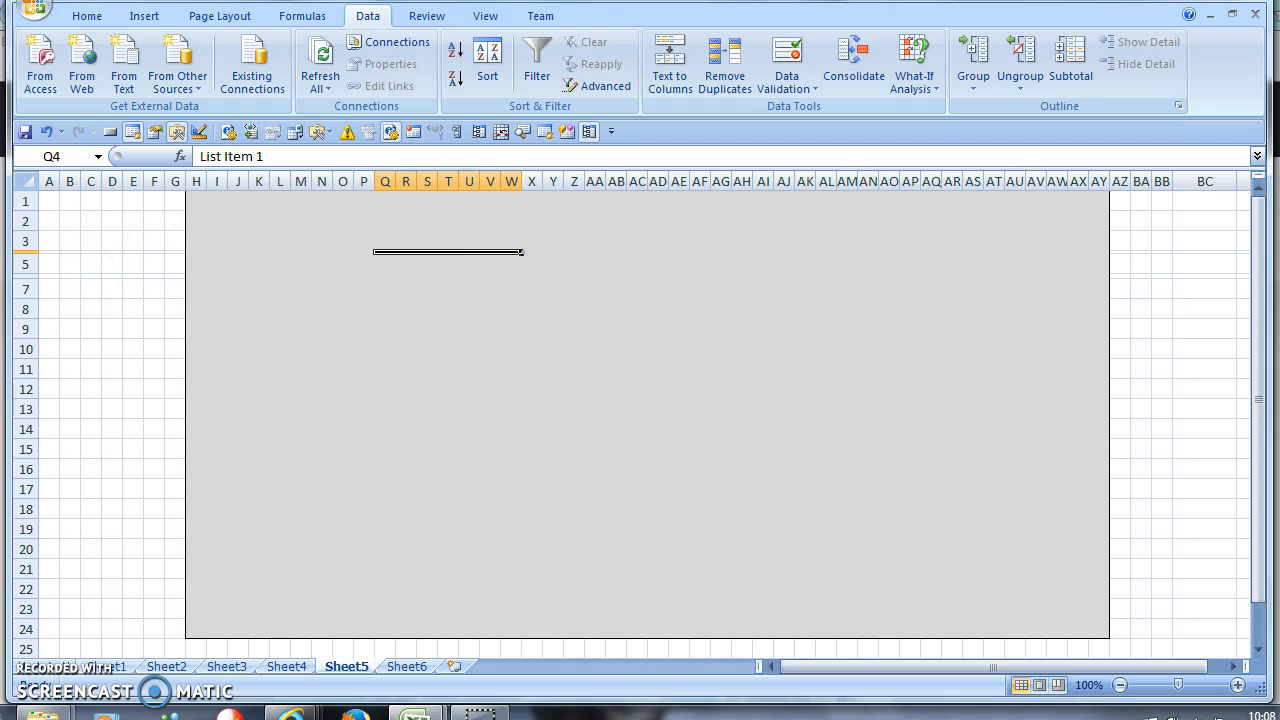
left_click_drag(26, 255, 33, 262)
left_click(484, 288)
left_click(508, 257)
left_click(524, 256)
left_click(386, 266)
left_click_drag(26, 252, 26, 272)
left_click(406, 297)
left_click(451, 263)
- Choose Select from the Q4 drop-down list
left_click(531, 268)
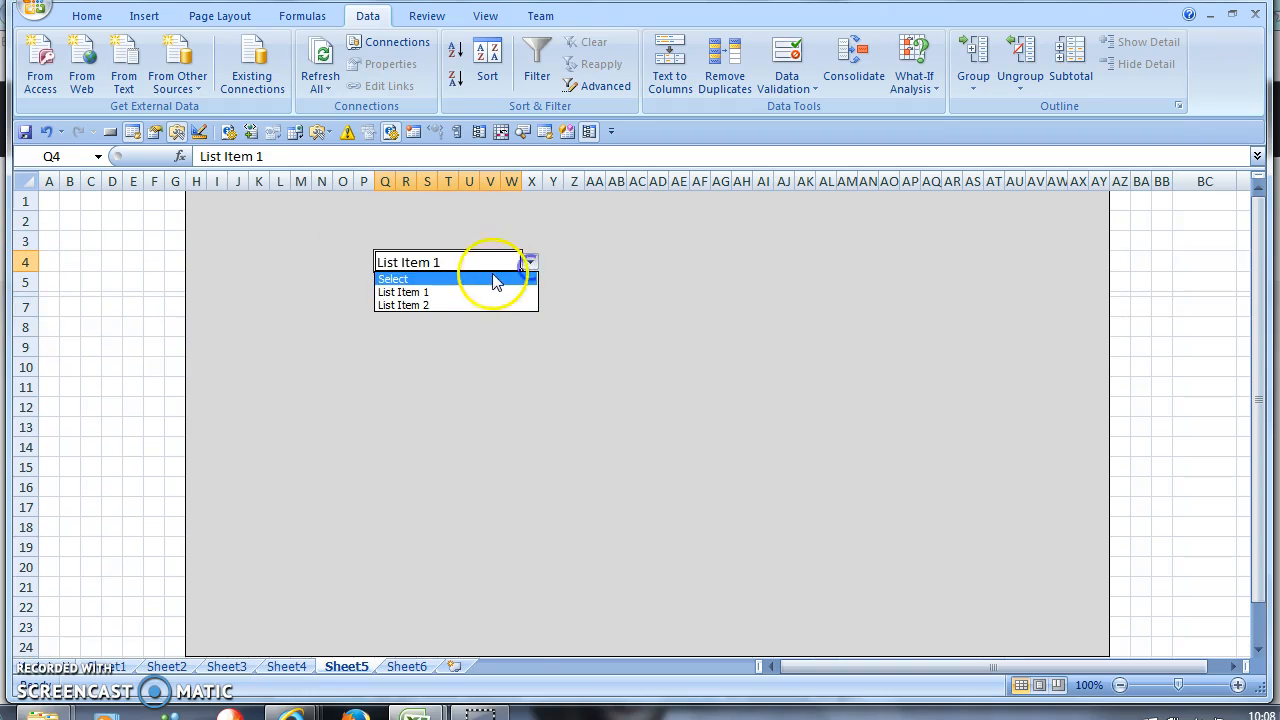
left_click(462, 274)
left_click(480, 299)
left_click(433, 259)
- Format Q4's borders: dark grey top edge, white right and bottom edges
left_click(88, 16)
right_click(423, 258)
left_click(555, 500)
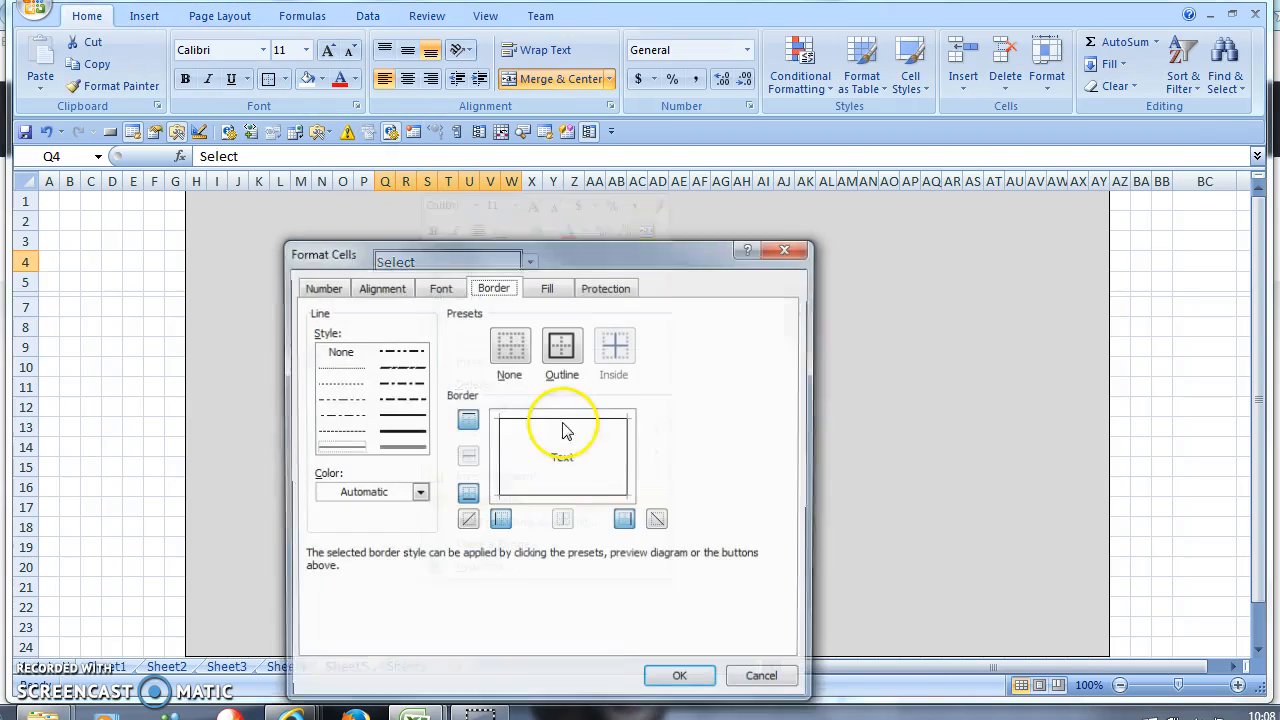
left_click(529, 420)
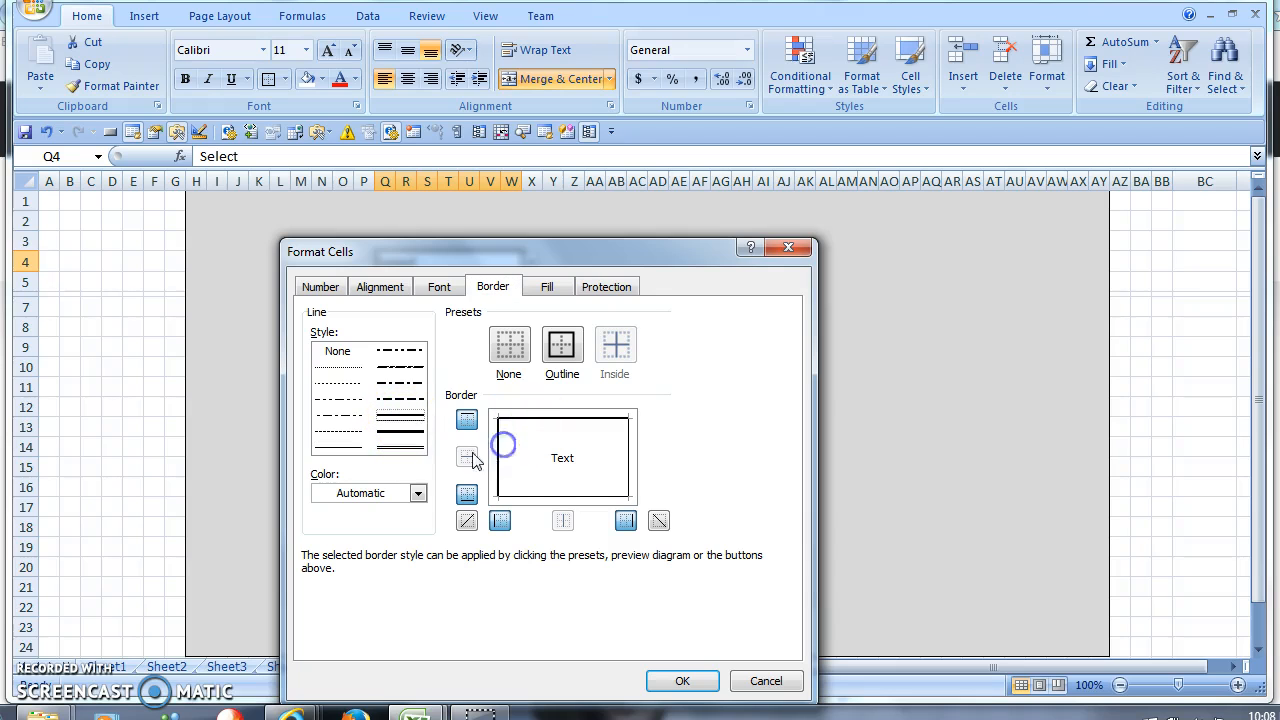
left_click(418, 493)
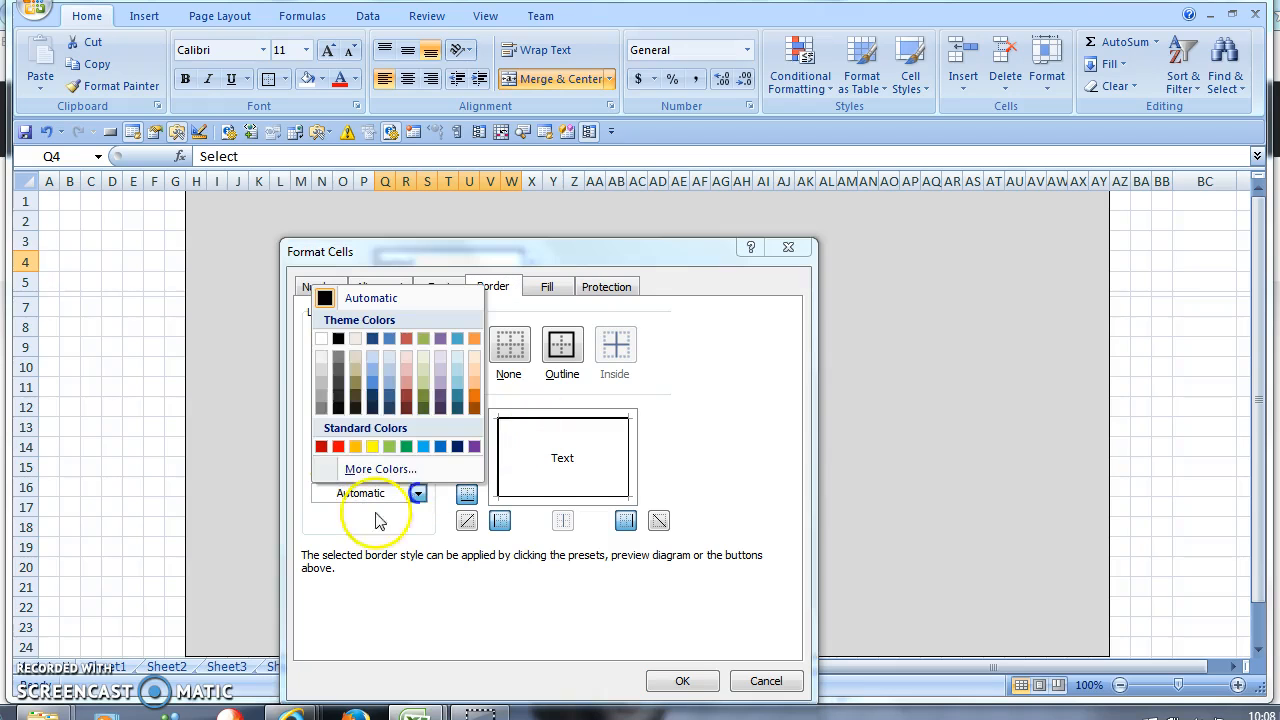
left_click(338, 358)
left_click(509, 421)
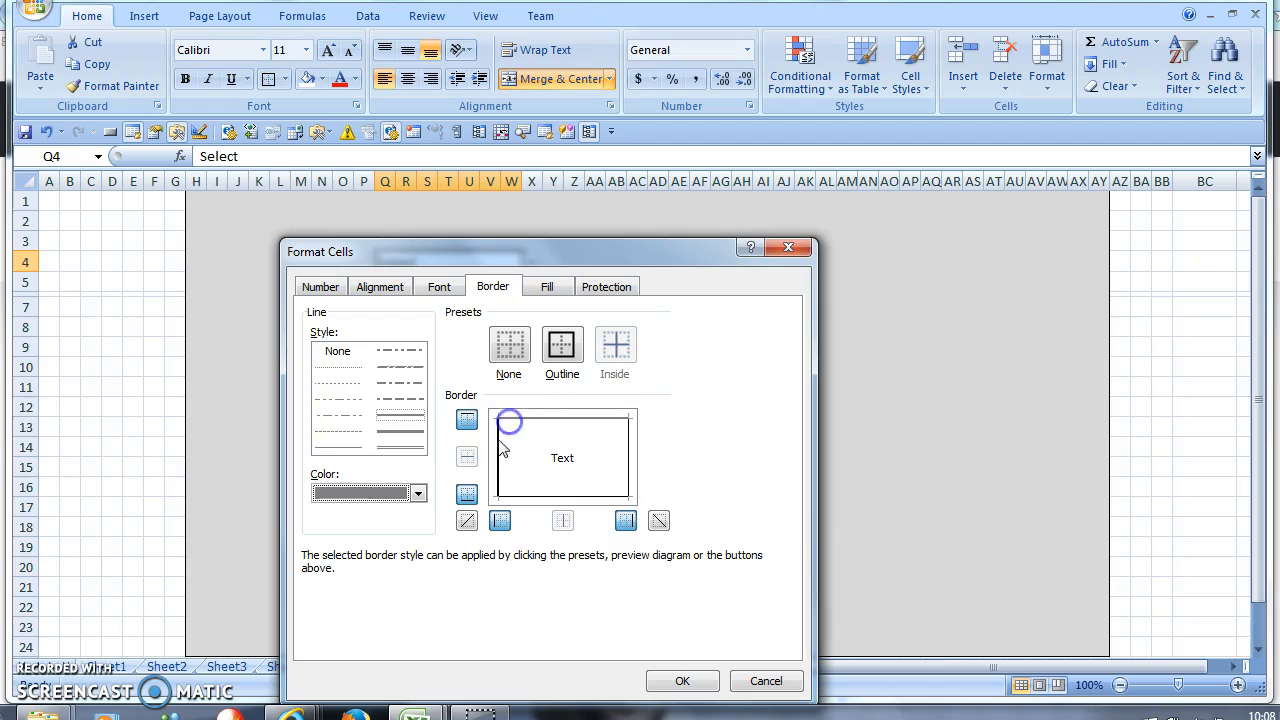
left_click(418, 493)
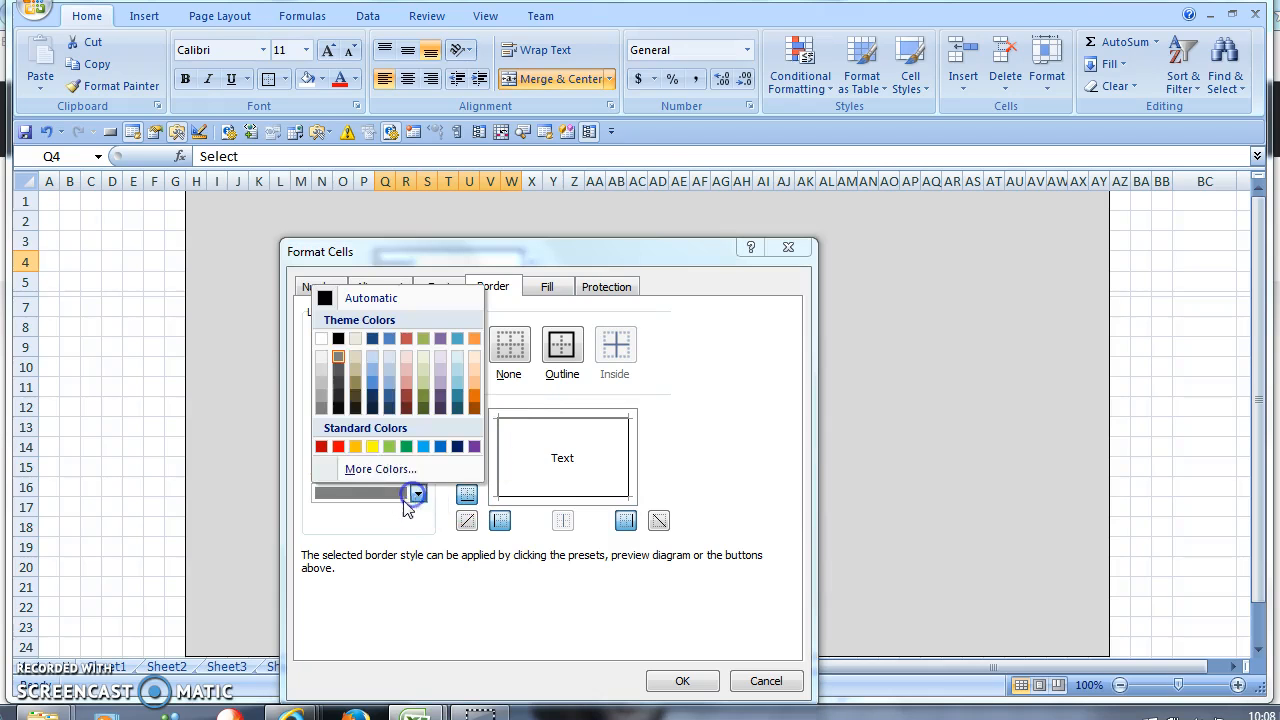
left_click(325, 357)
left_click(632, 466)
left_click(603, 497)
left_click(674, 679)
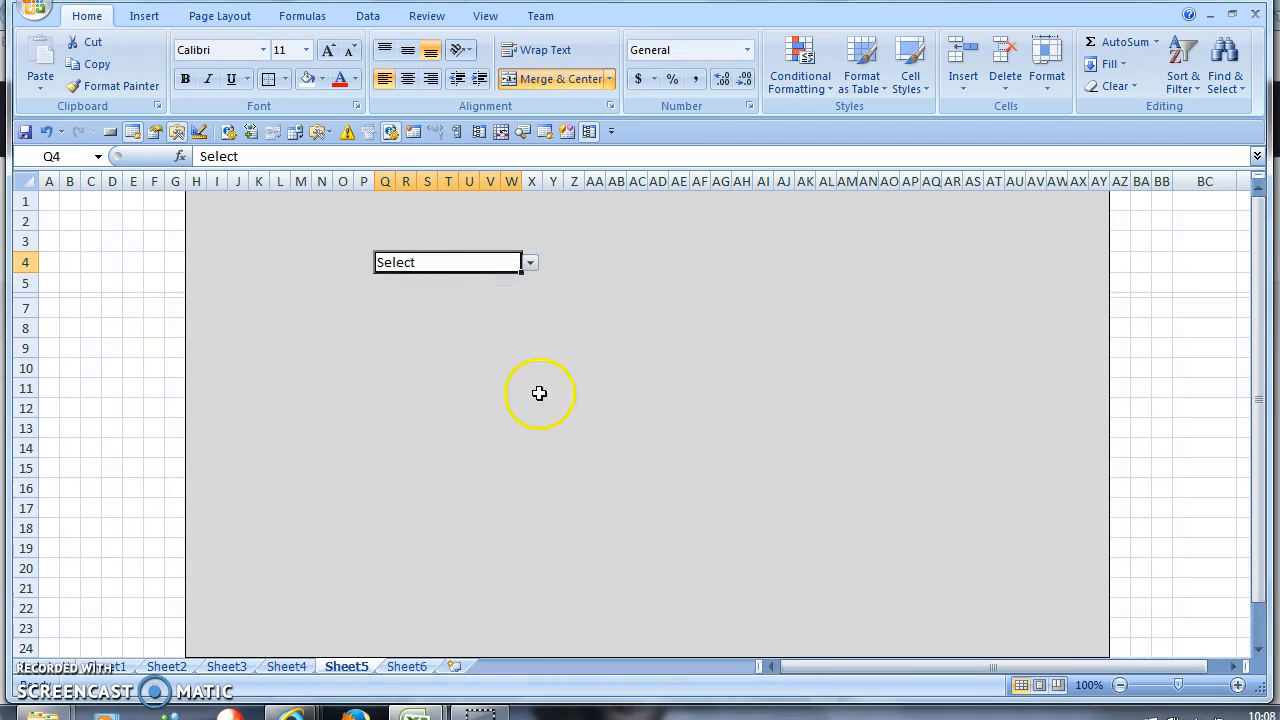
left_click(469, 294)
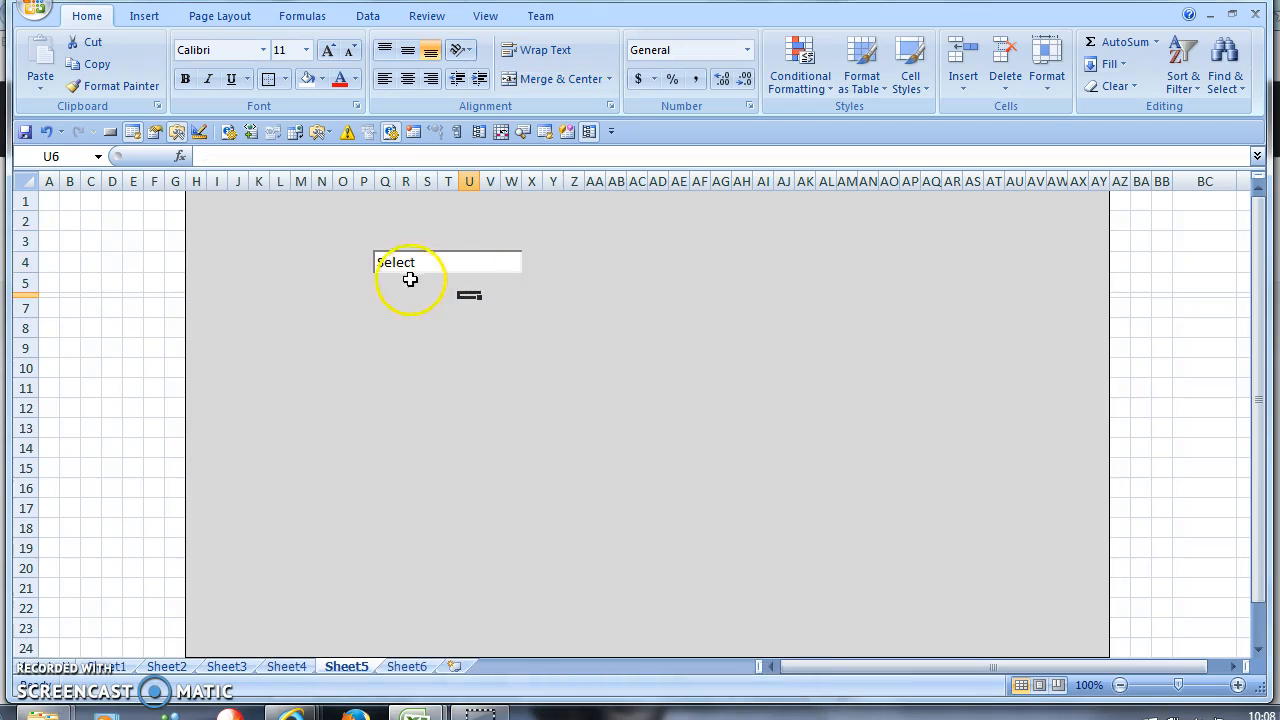
- Set the Q4 drop-down to List Item 1, select P9, and show the insertable form controls
left_click(508, 270)
left_click(531, 262)
left_click(437, 288)
left_click(447, 328)
left_click(455, 278)
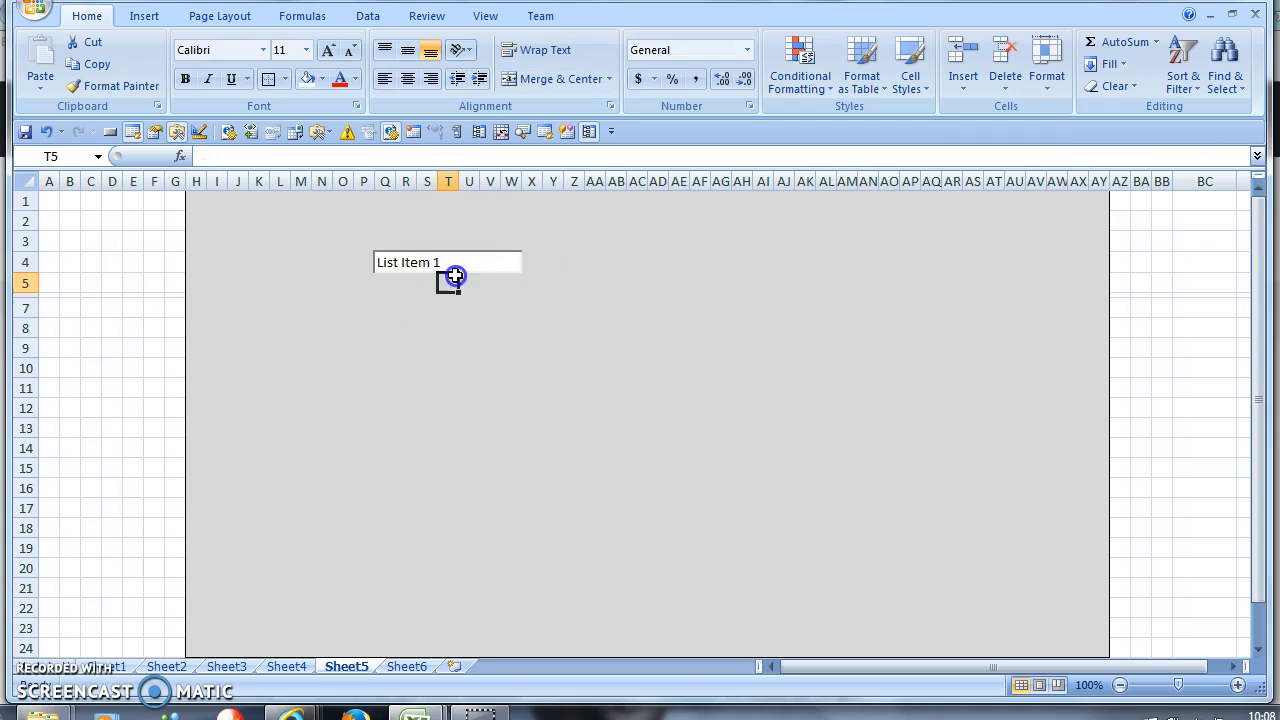
left_click(369, 342)
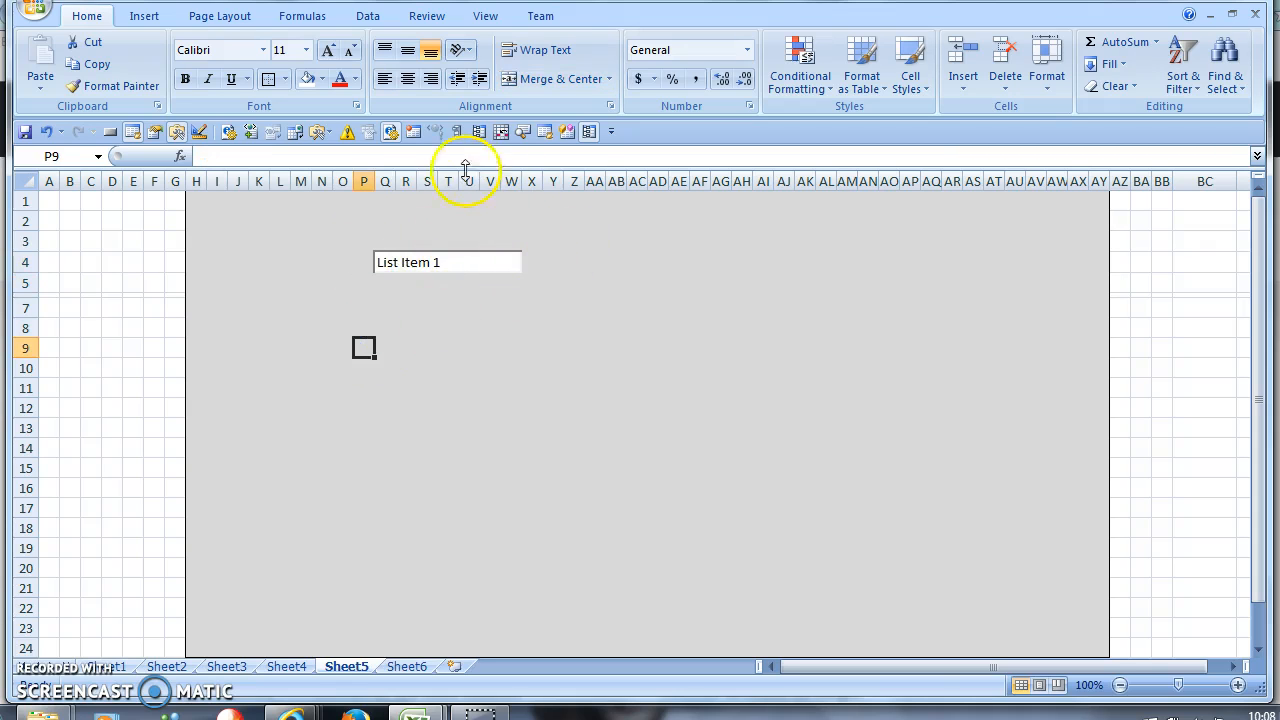
left_click(322, 132)
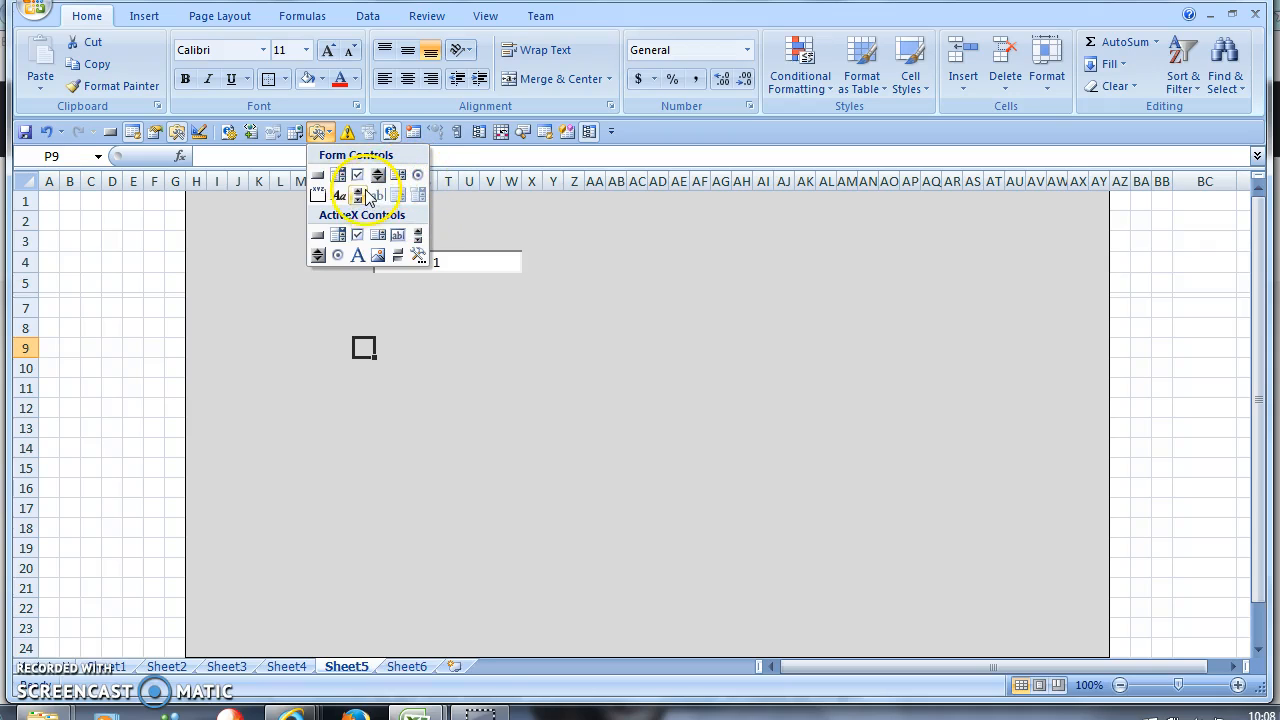
- Select AA4:AD5, apply Merge & Center, and set Middle Align
left_click(540, 300)
left_click(407, 285)
left_click_drag(408, 287, 501, 305)
left_click(557, 303)
left_click_drag(598, 266, 654, 276)
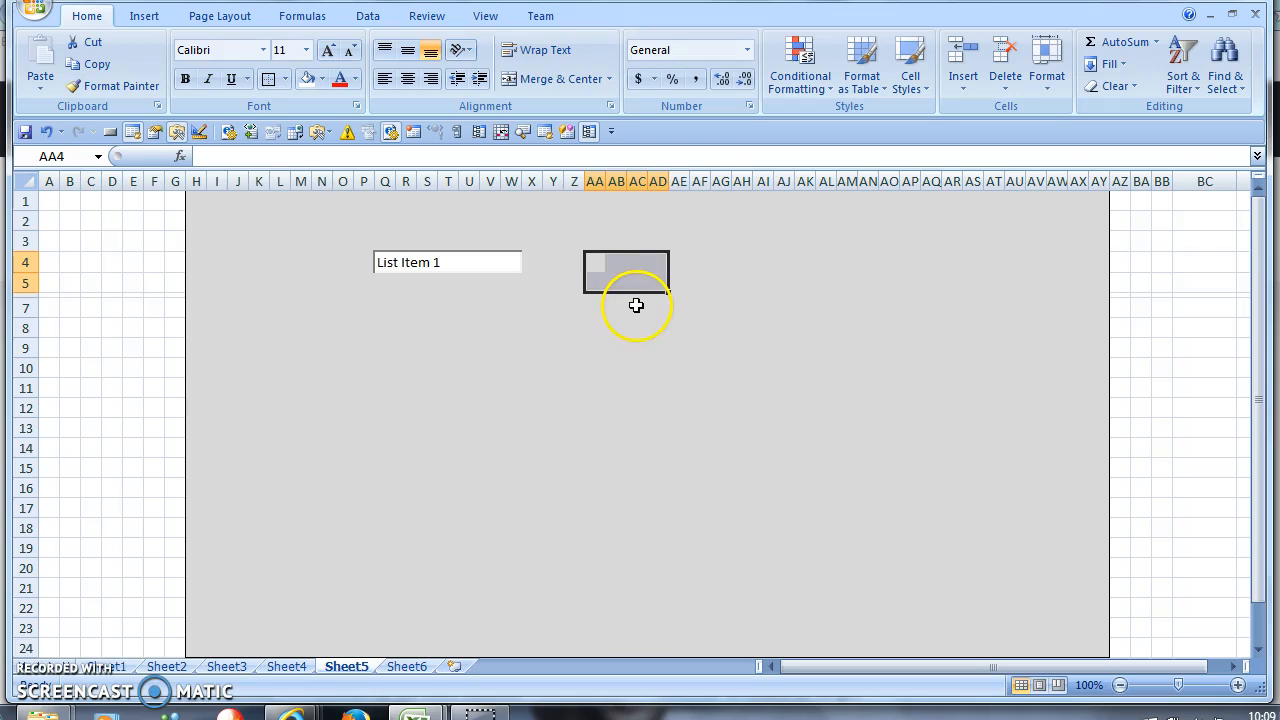
left_click_drag(600, 260, 672, 274)
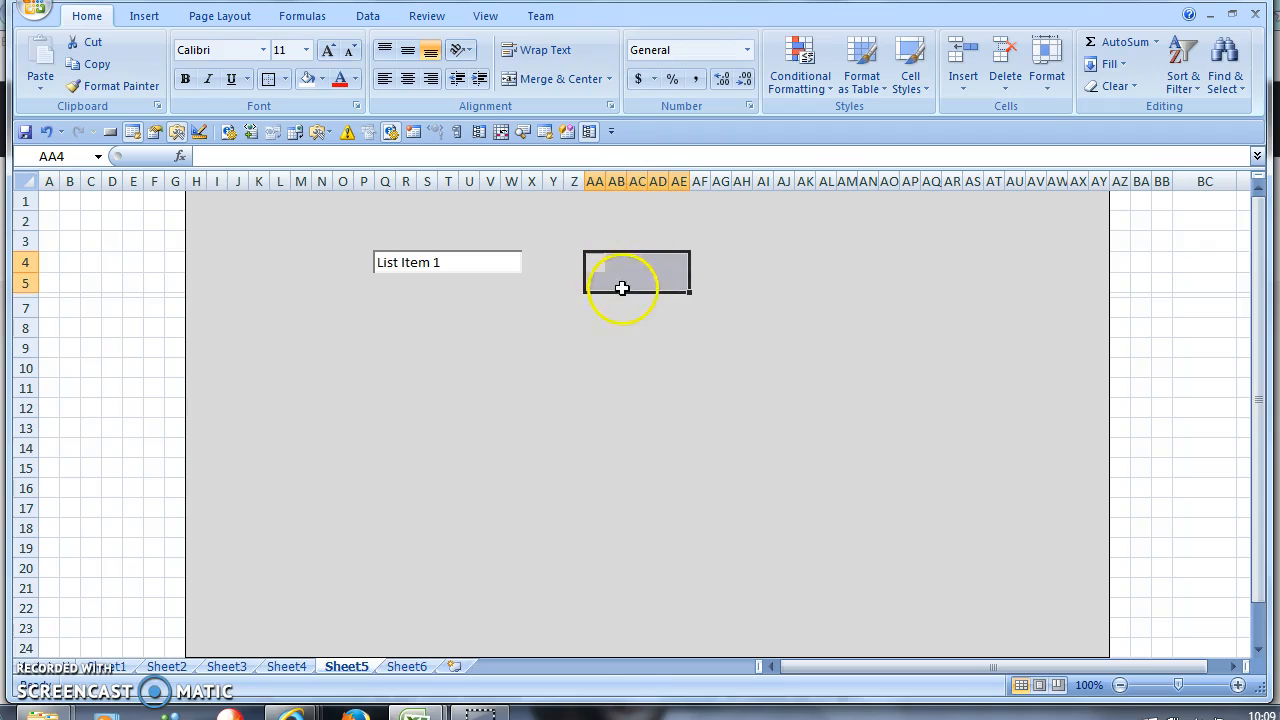
left_click_drag(590, 262, 649, 284)
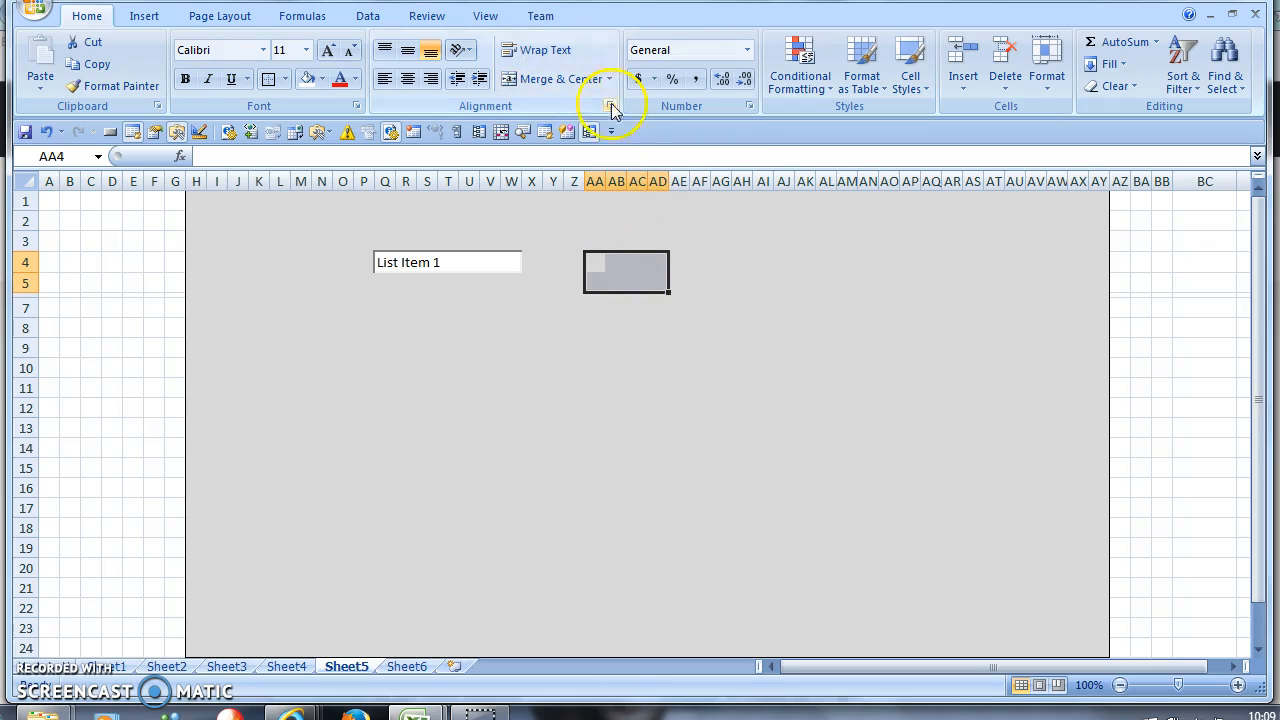
left_click(566, 79)
left_click(407, 50)
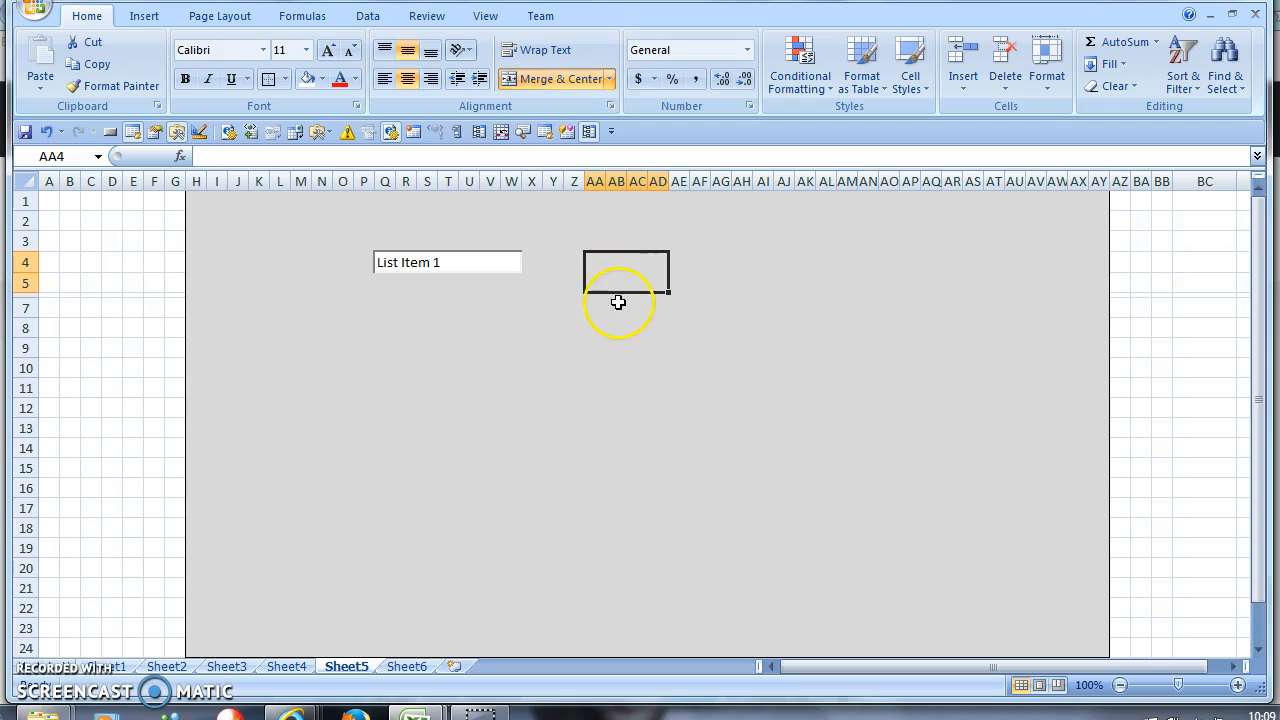
- Open Fill Effects for the merged cell and set gradient Color 2 to grey
right_click(596, 266)
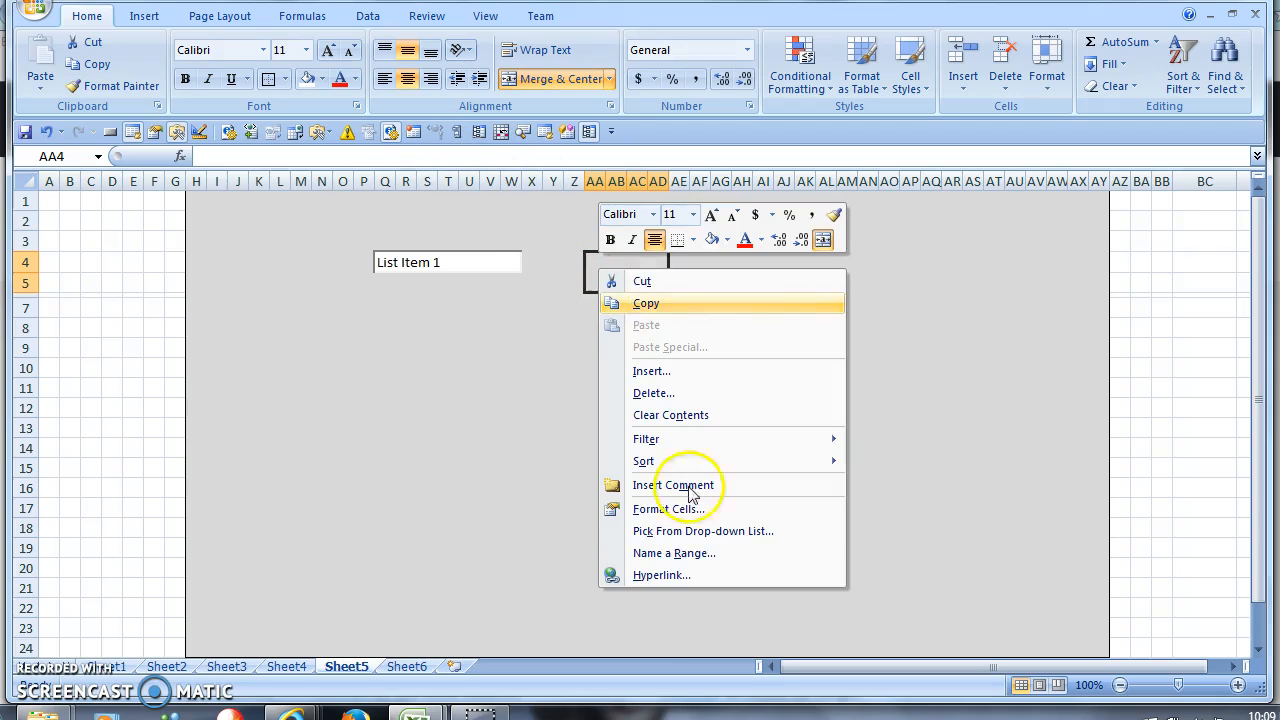
left_click(689, 513)
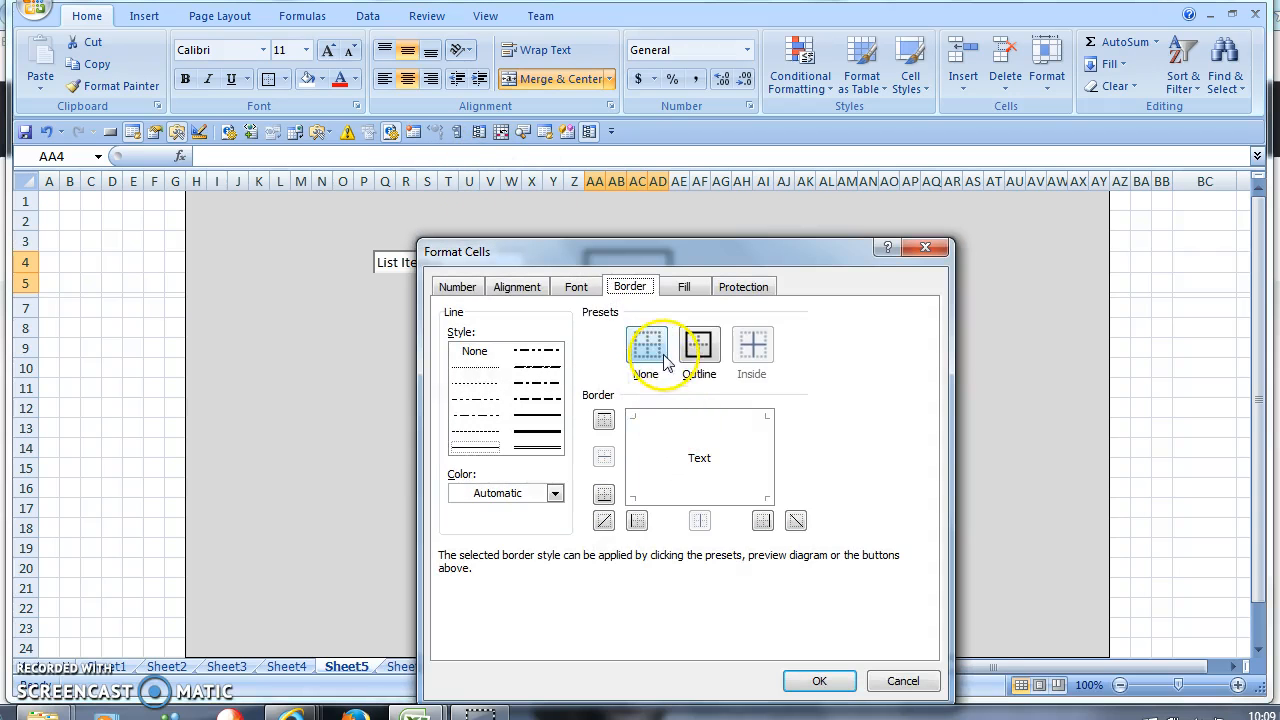
left_click(680, 286)
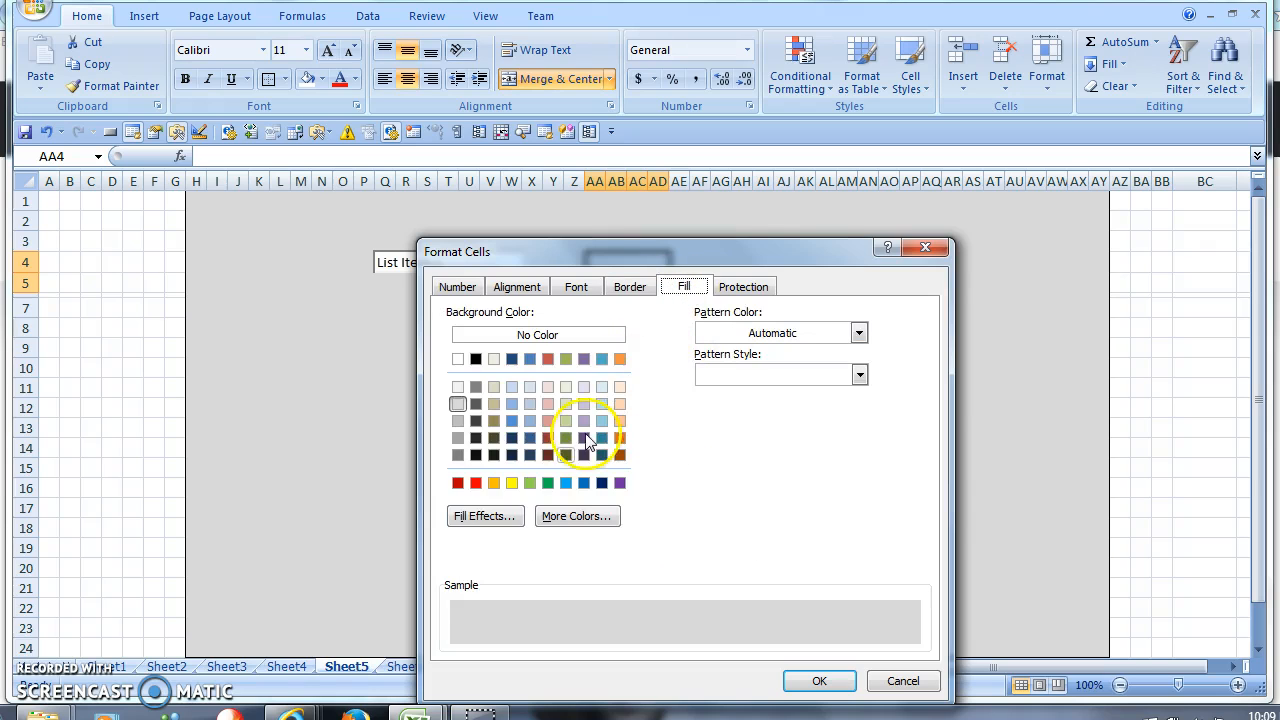
left_click(476, 519)
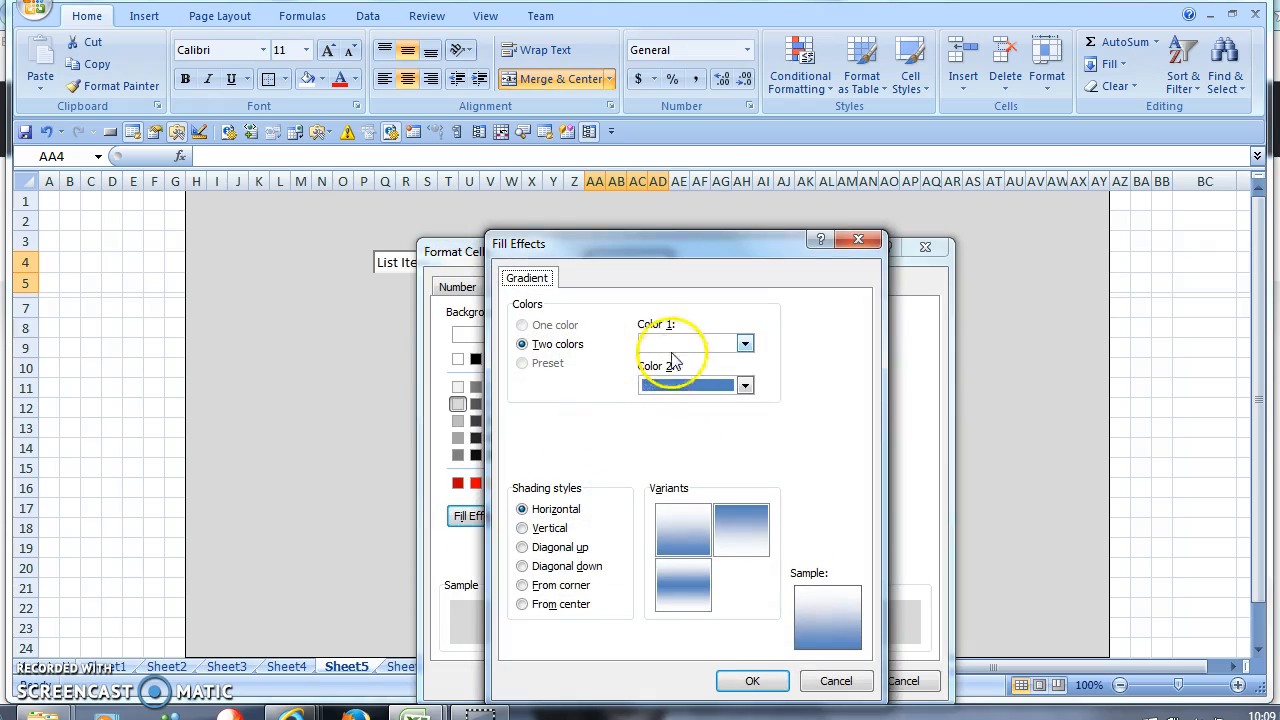
left_click(668, 387)
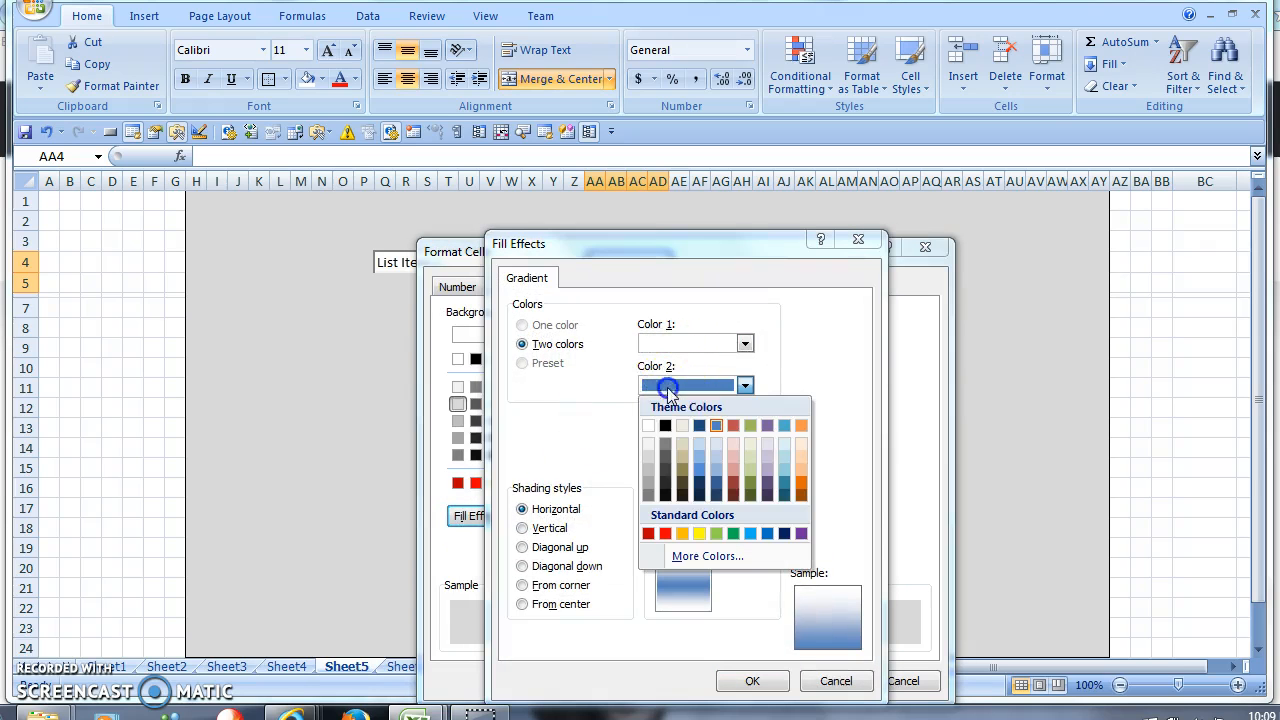
left_click(651, 476)
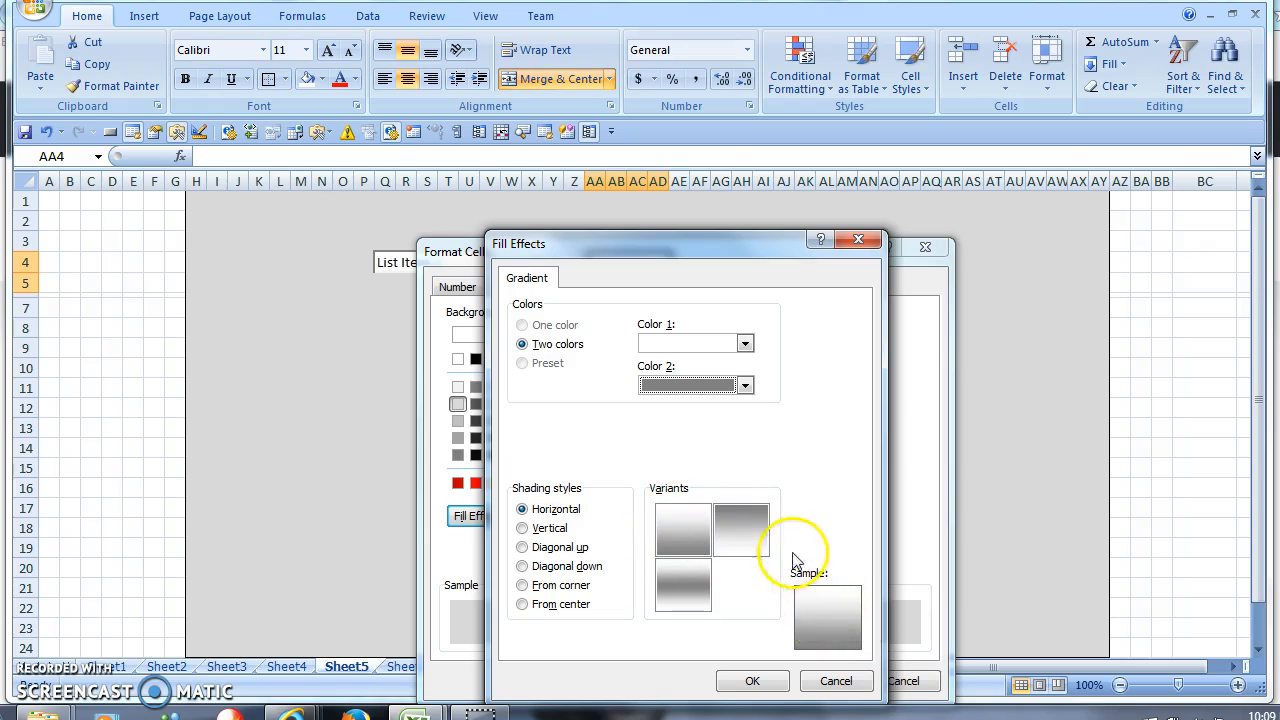
- Choose the light-top horizontal gradient variant and confirm the fill
left_click(704, 566)
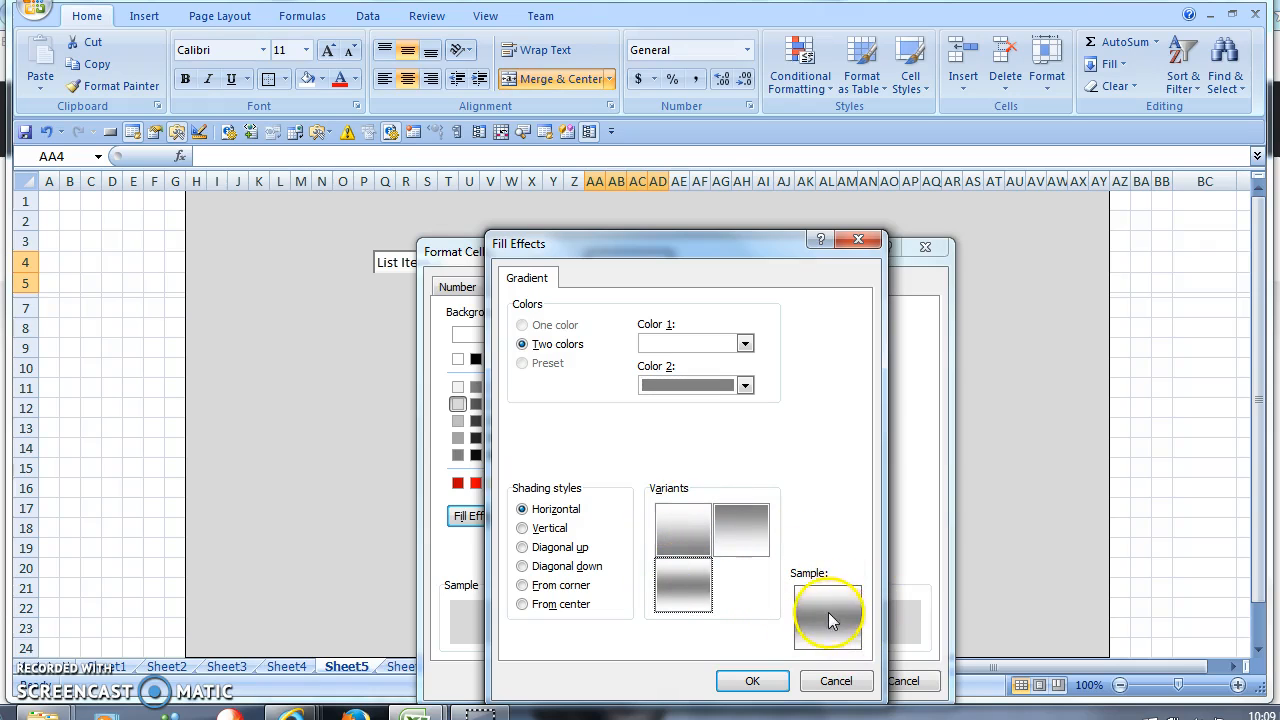
left_click(683, 525)
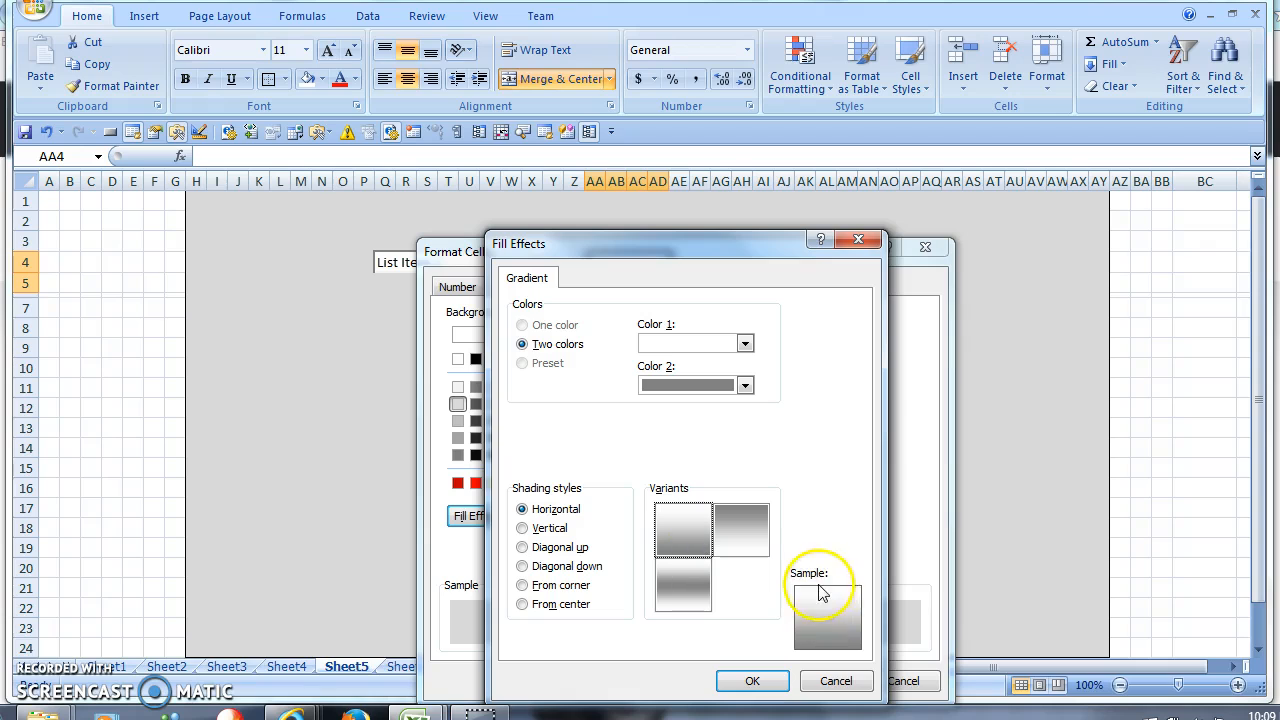
left_click(752, 528)
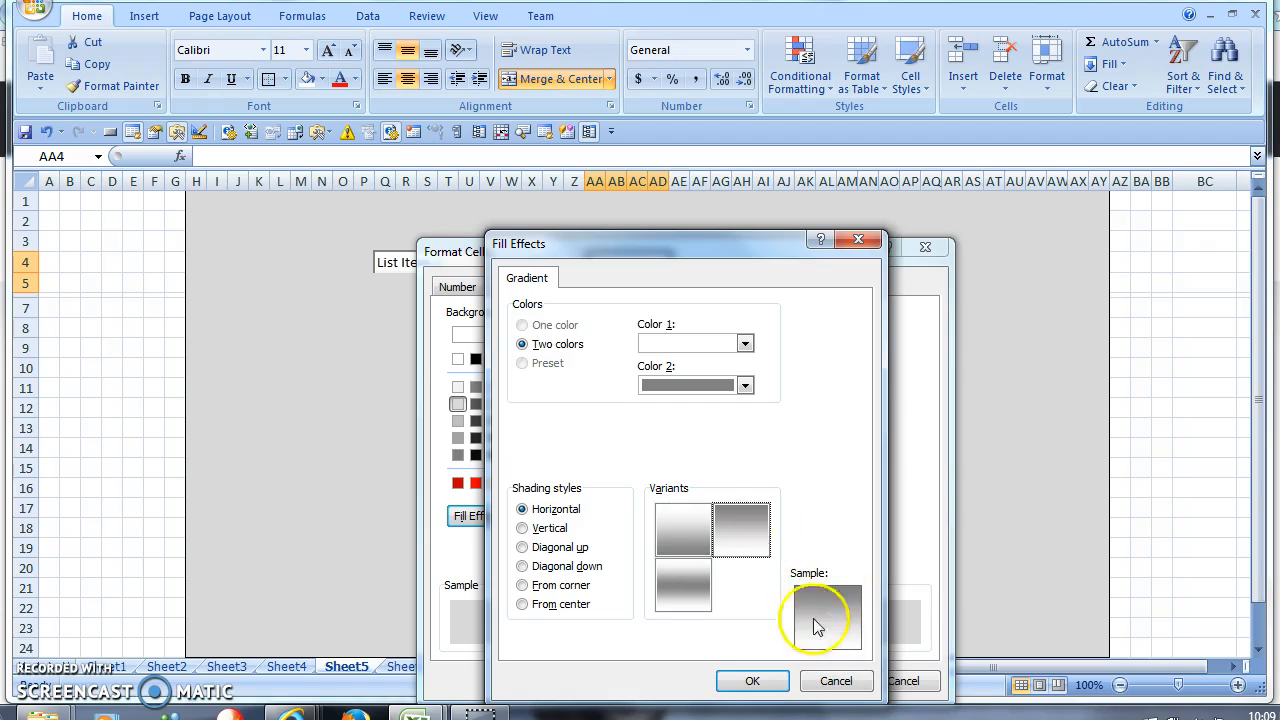
left_click(690, 528)
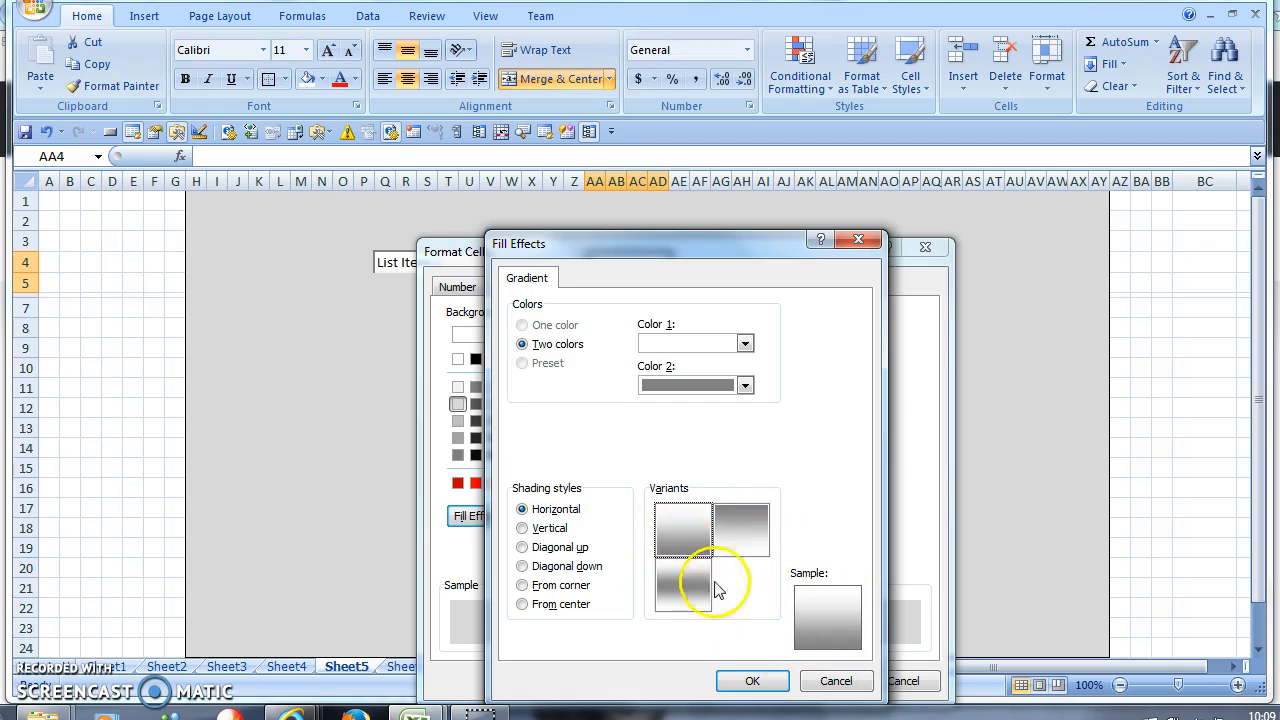
left_click(752, 681)
- Give the cell a medium outline border with dark grey right and bottom edges
left_click(629, 284)
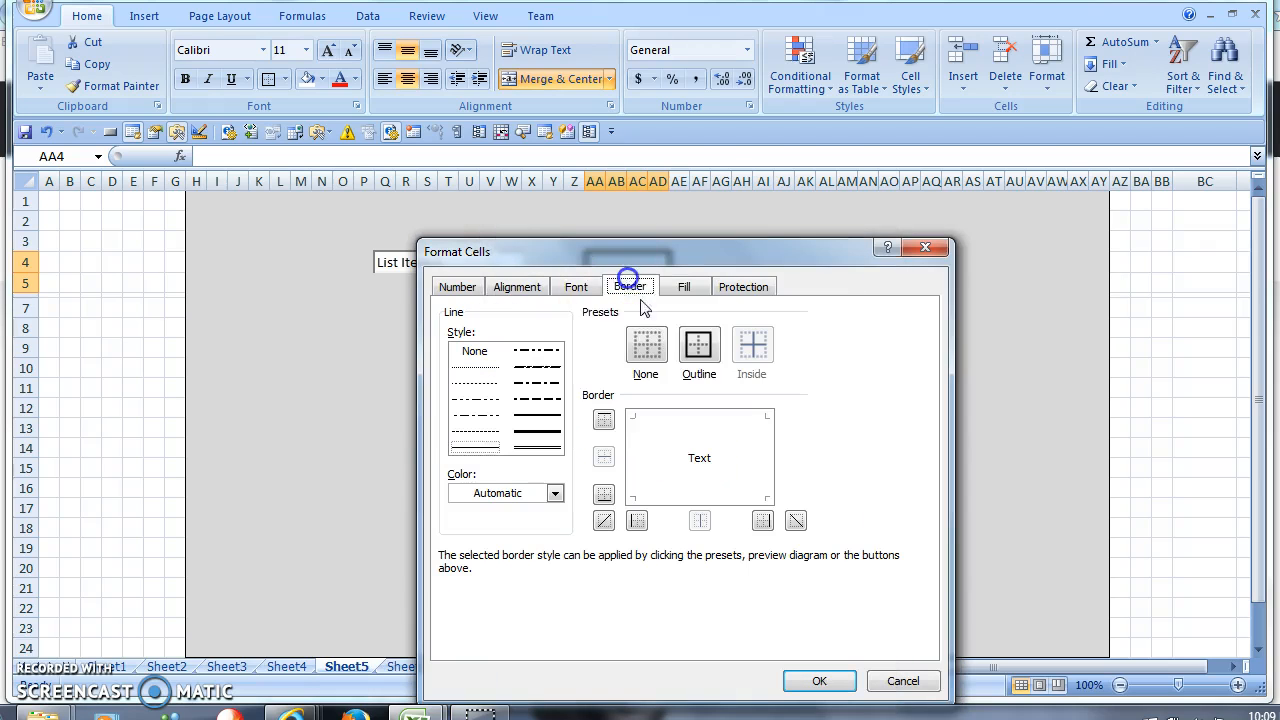
left_click(698, 345)
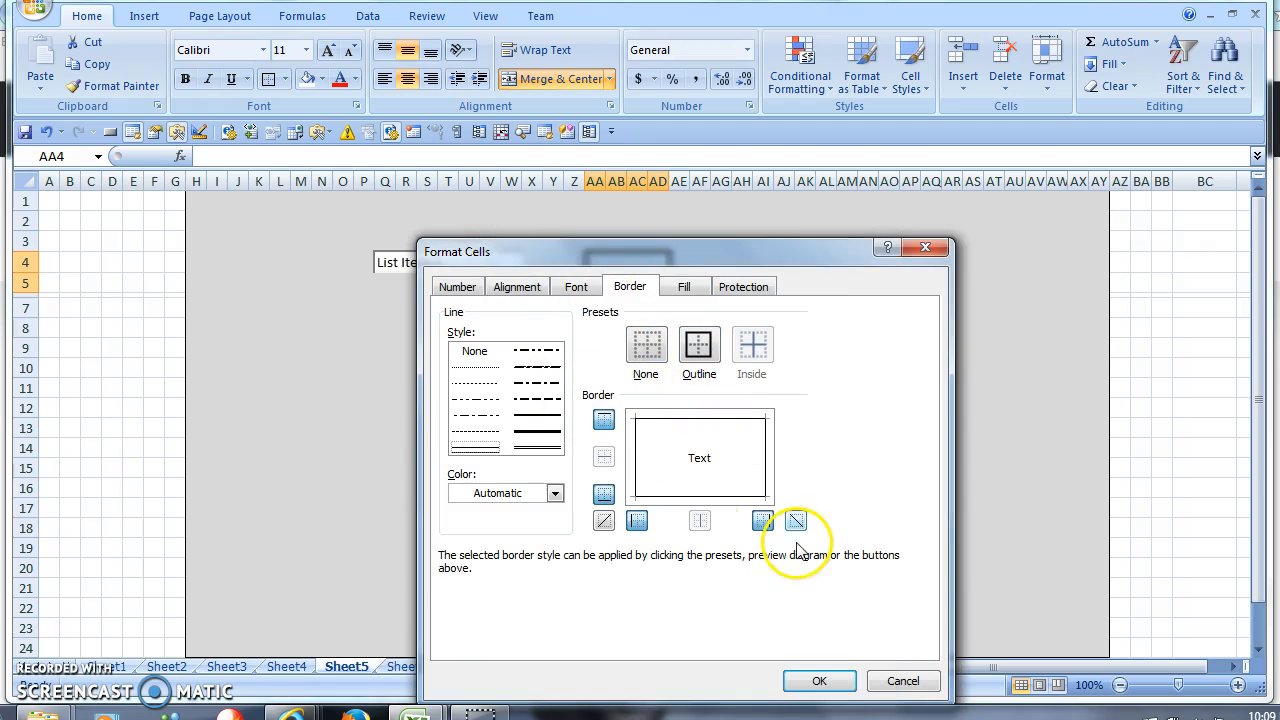
left_click(541, 414)
left_click(668, 419)
left_click(555, 493)
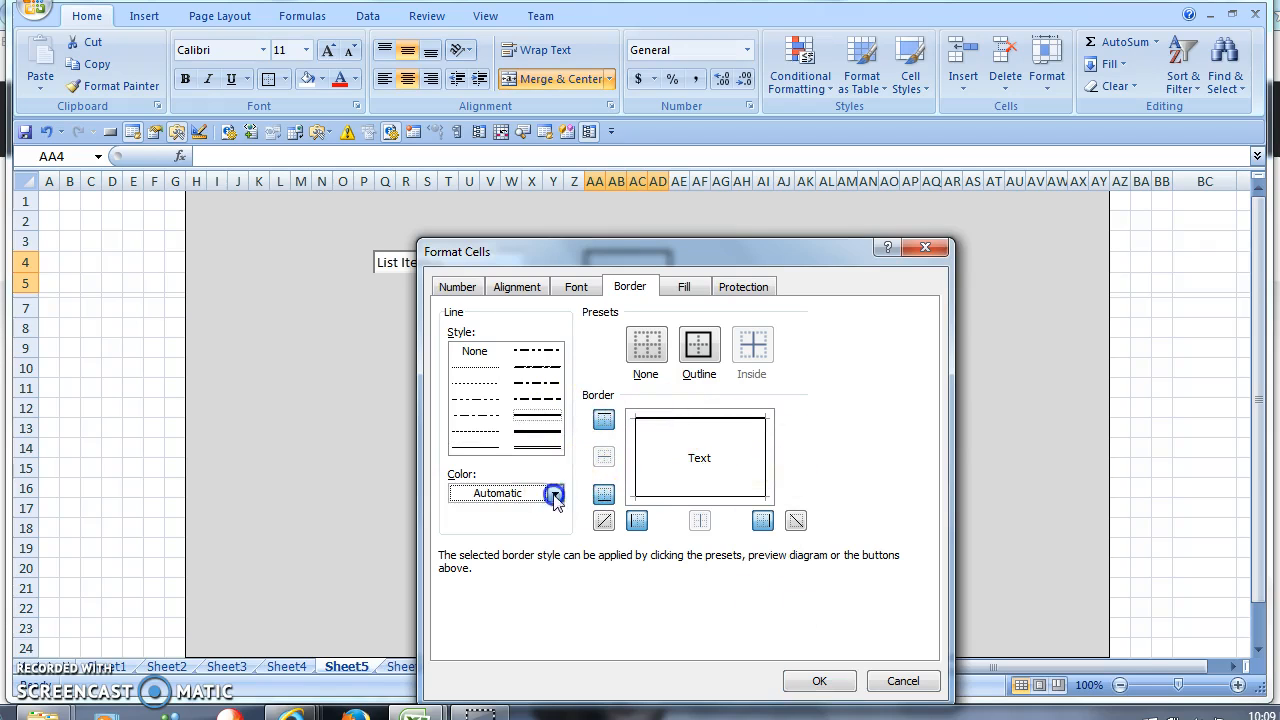
left_click(459, 409)
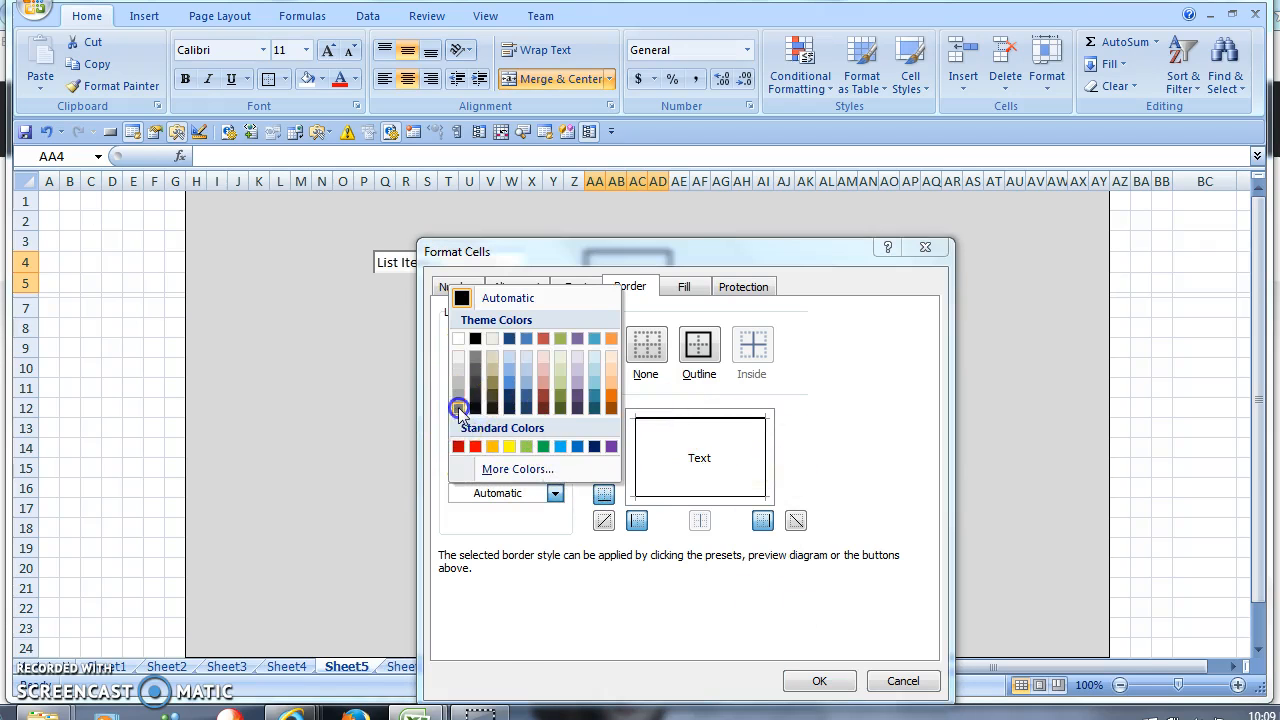
left_click(766, 452)
left_click(745, 494)
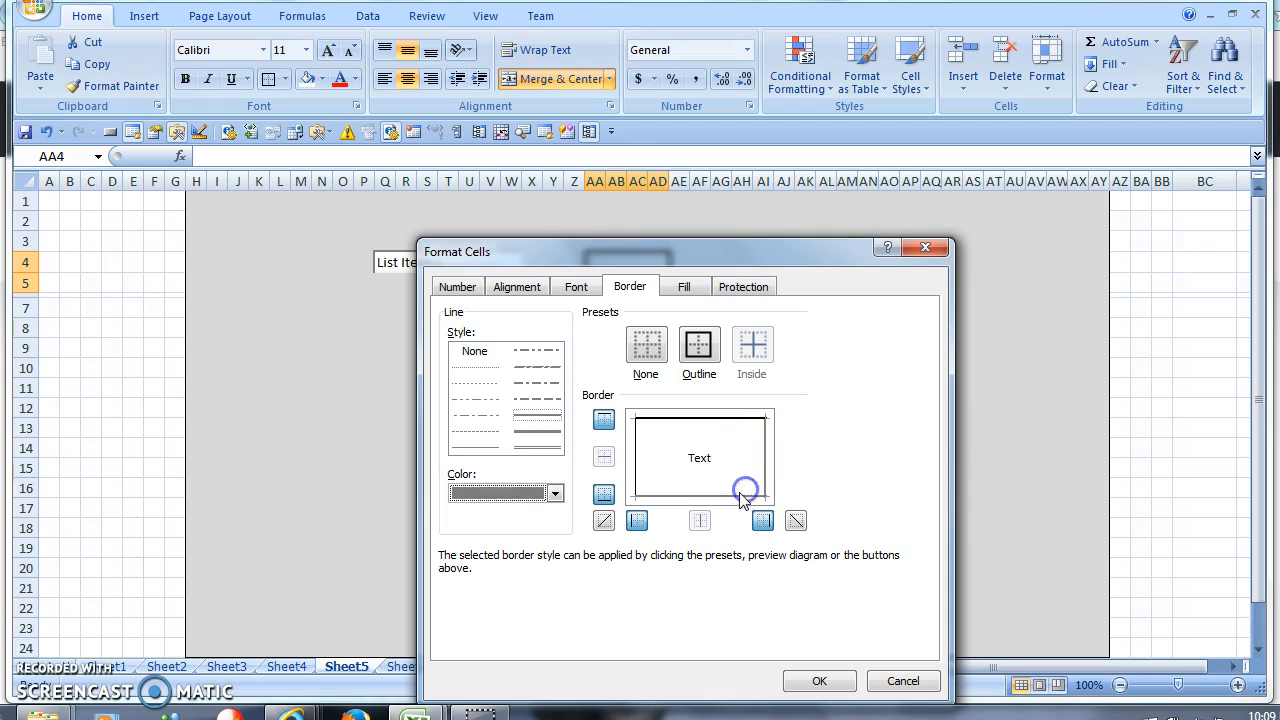
- Make the top border white and apply the raised-button formatting
left_click(555, 493)
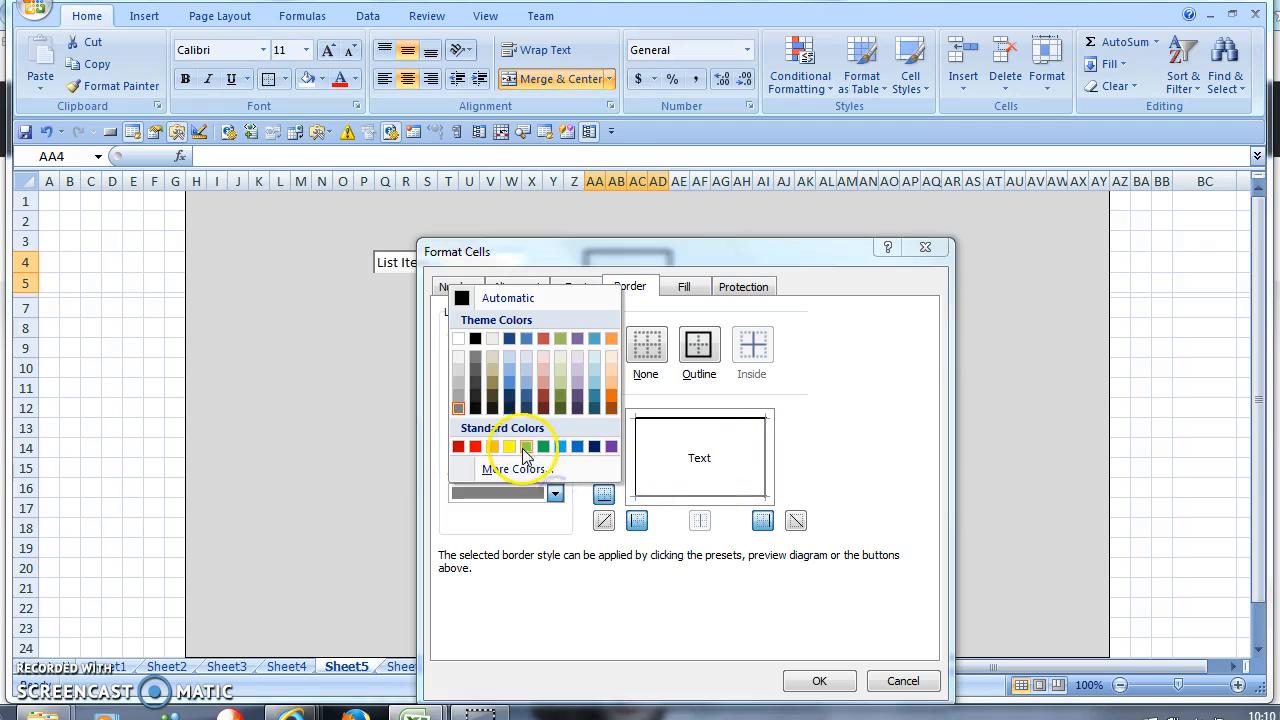
left_click(462, 359)
left_click(683, 418)
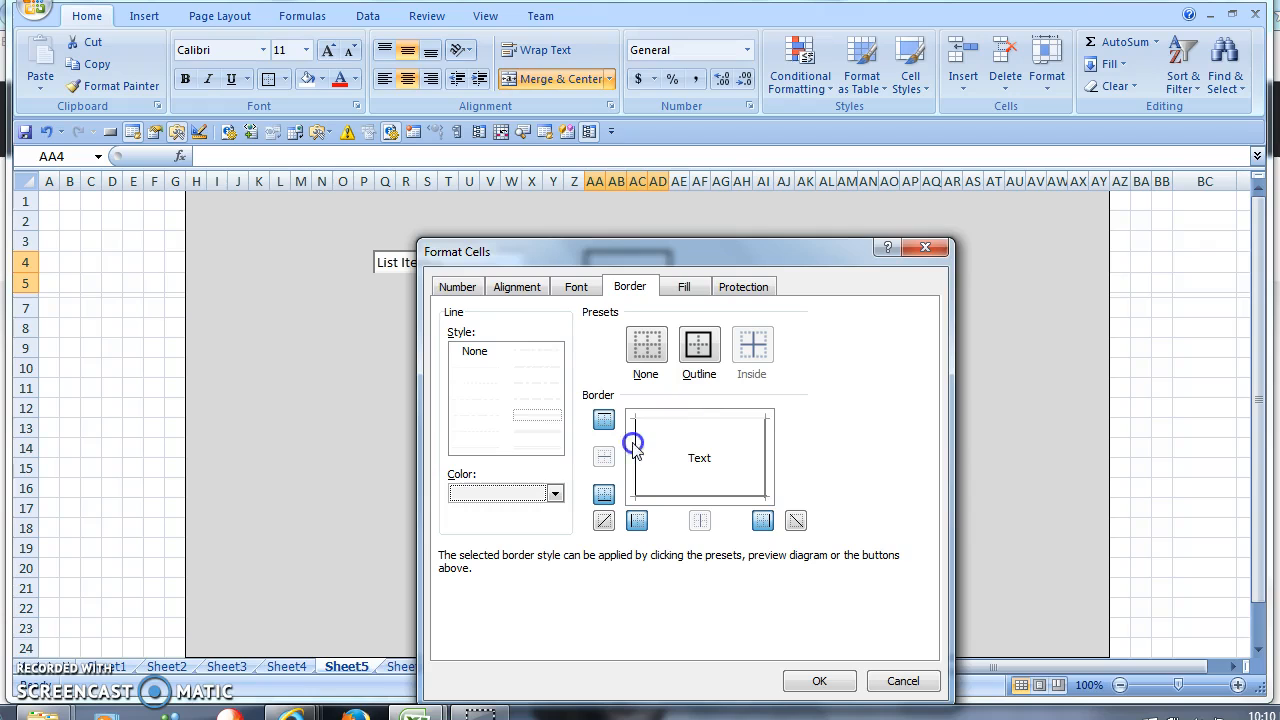
left_click(819, 681)
left_click(679, 390)
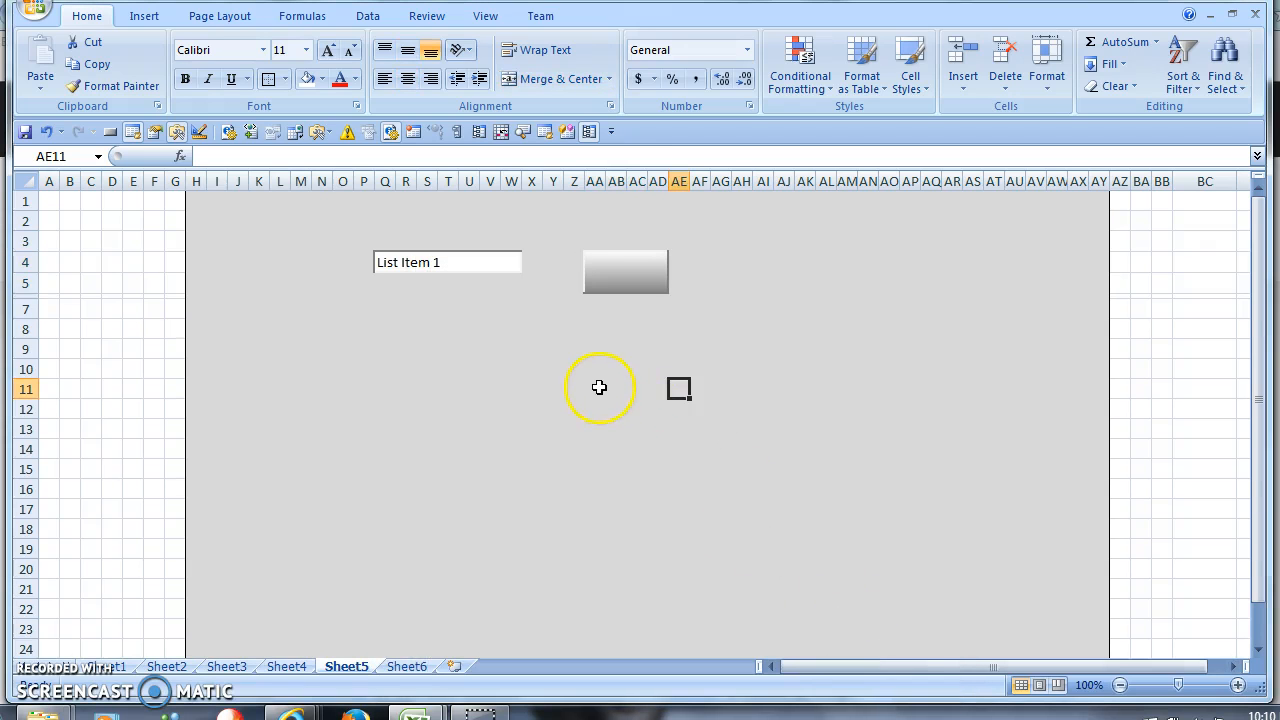
- Reapply a border to the AA4:AD5 button block
left_click(623, 277)
left_click(267, 80)
left_click(700, 526)
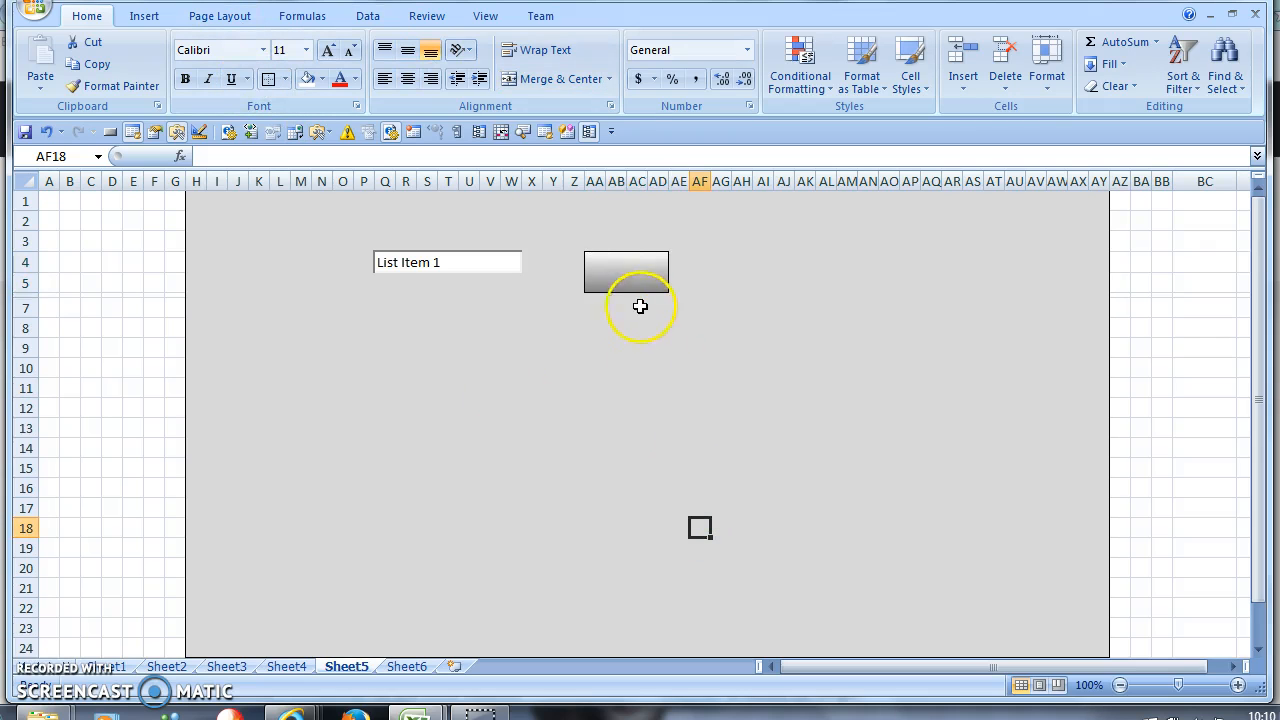
- Label the button Reset, then reselect it to name it btn_Name in the Name Box
left_click(612, 276)
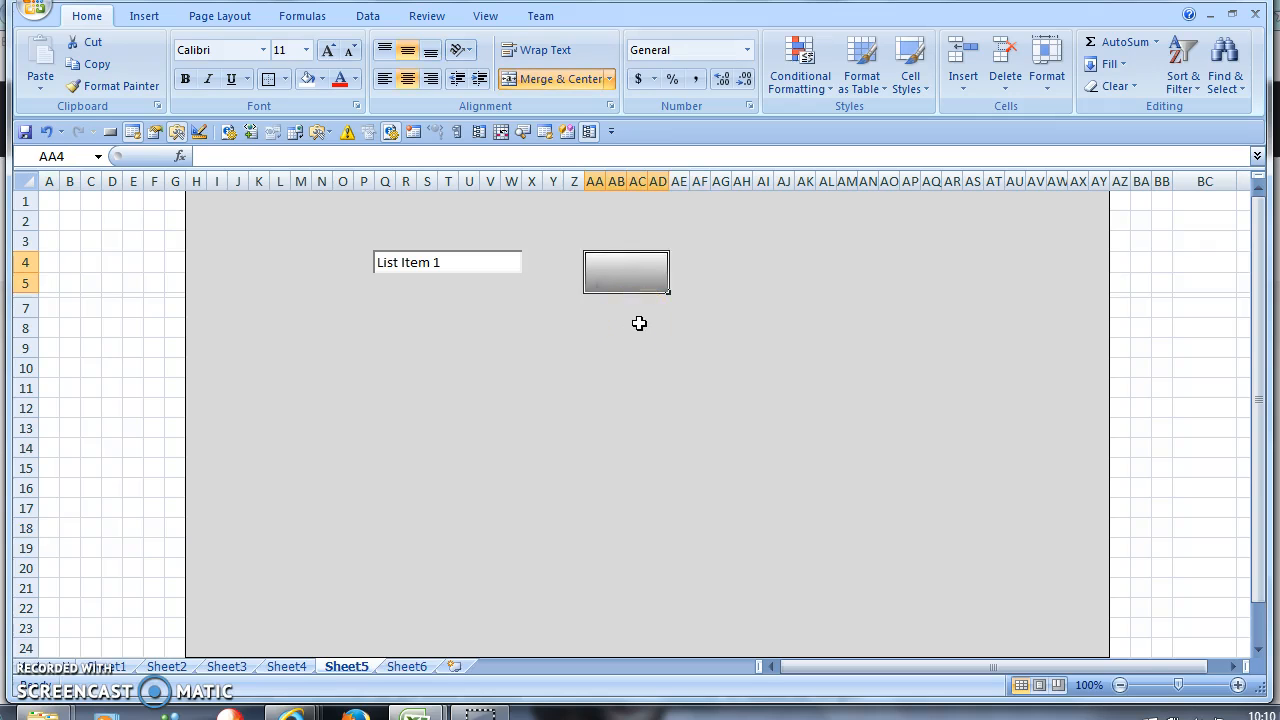
type("Reset")
key("Return")
left_click(638, 326)
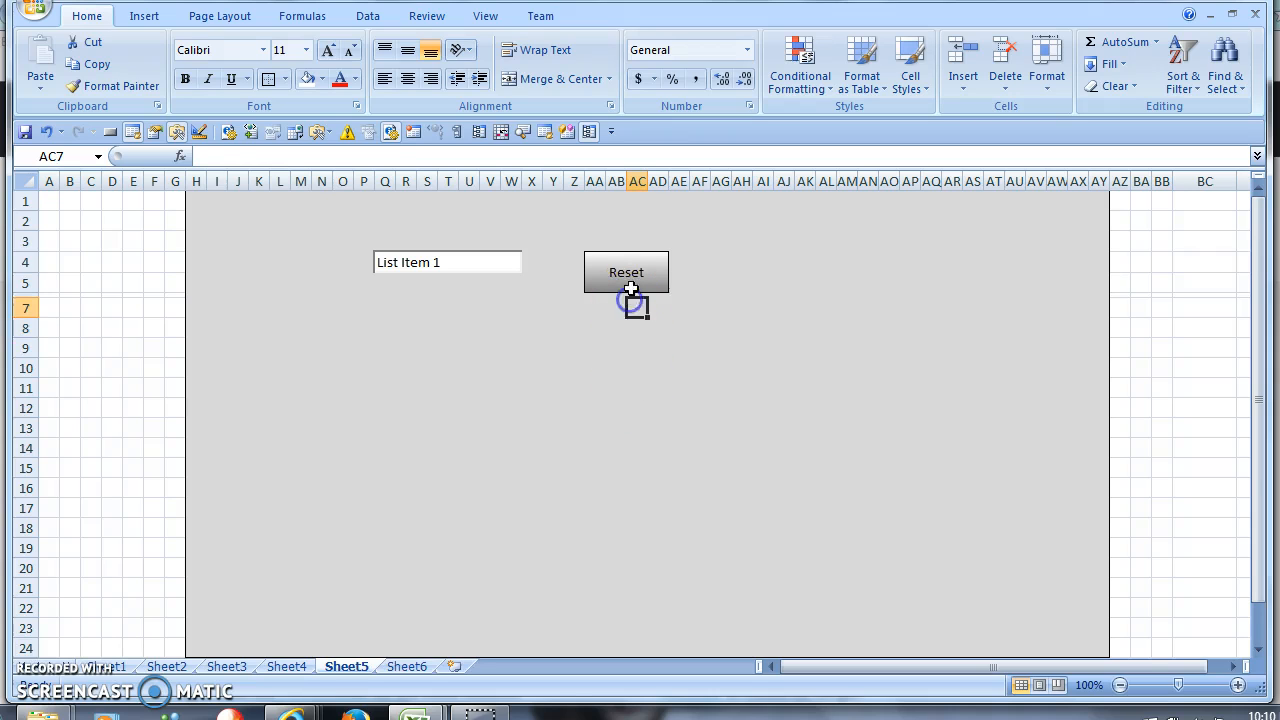
left_click(628, 287)
left_click(38, 152)
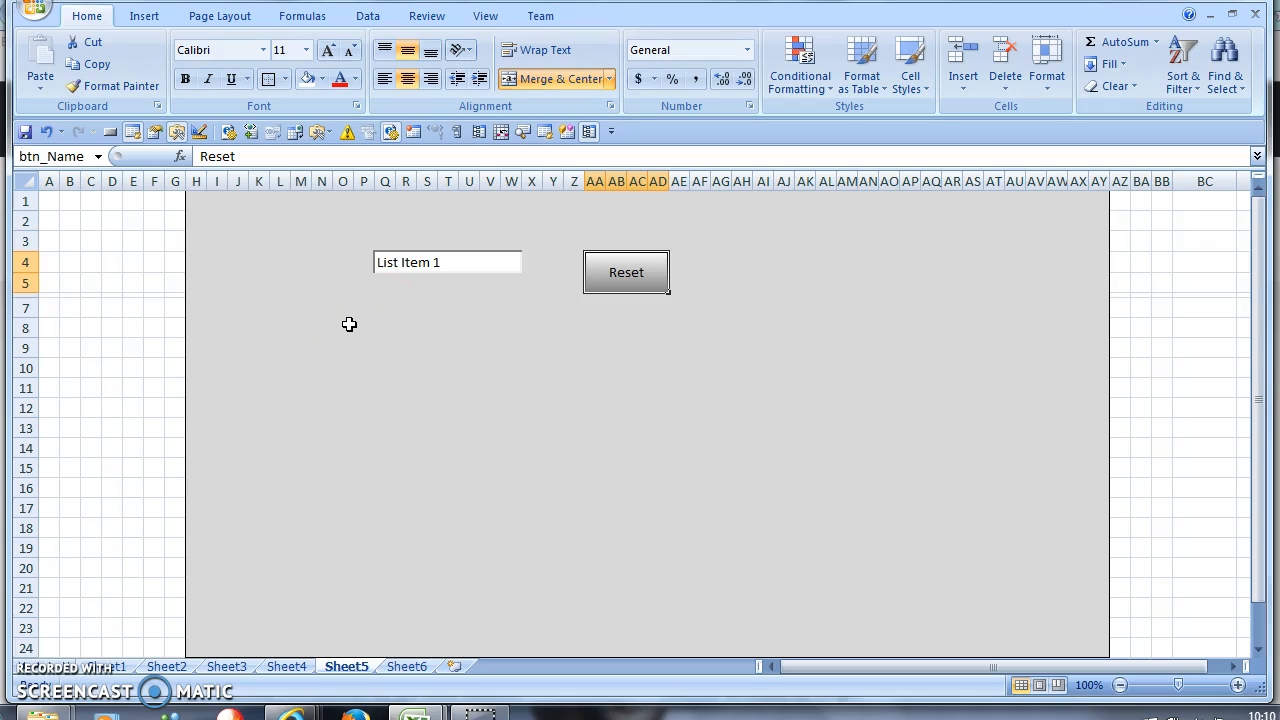
left_click(44, 156)
left_click(45, 156)
left_click(30, 156)
left_click(721, 430)
left_click(614, 284)
left_click(695, 415)
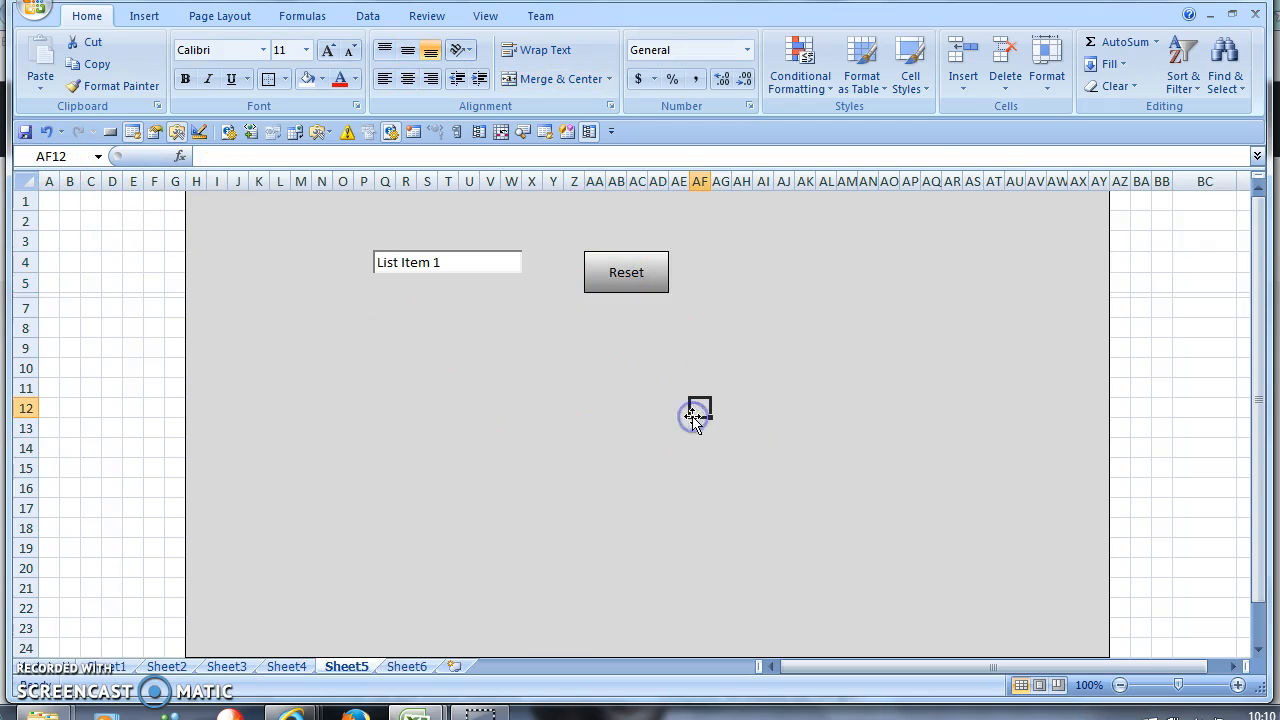
left_click(330, 133)
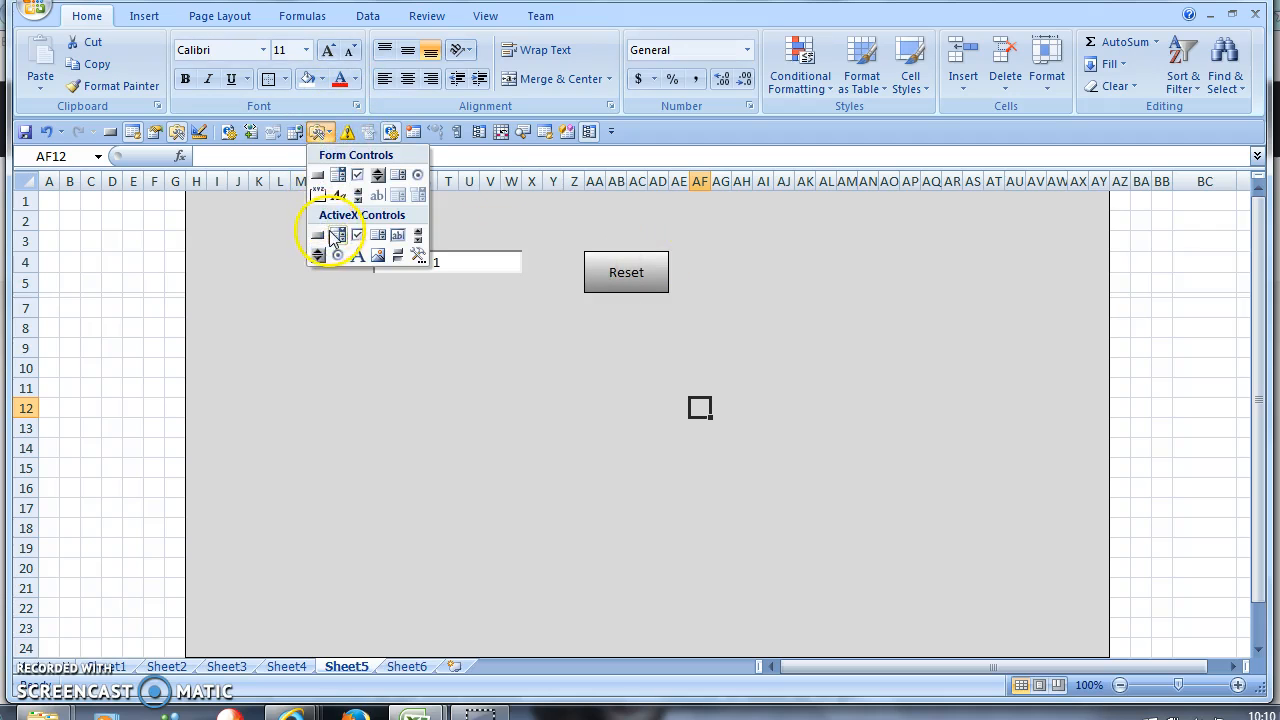
left_click(474, 268)
left_click(495, 268)
left_click(530, 264)
left_click(577, 316)
left_click(604, 277)
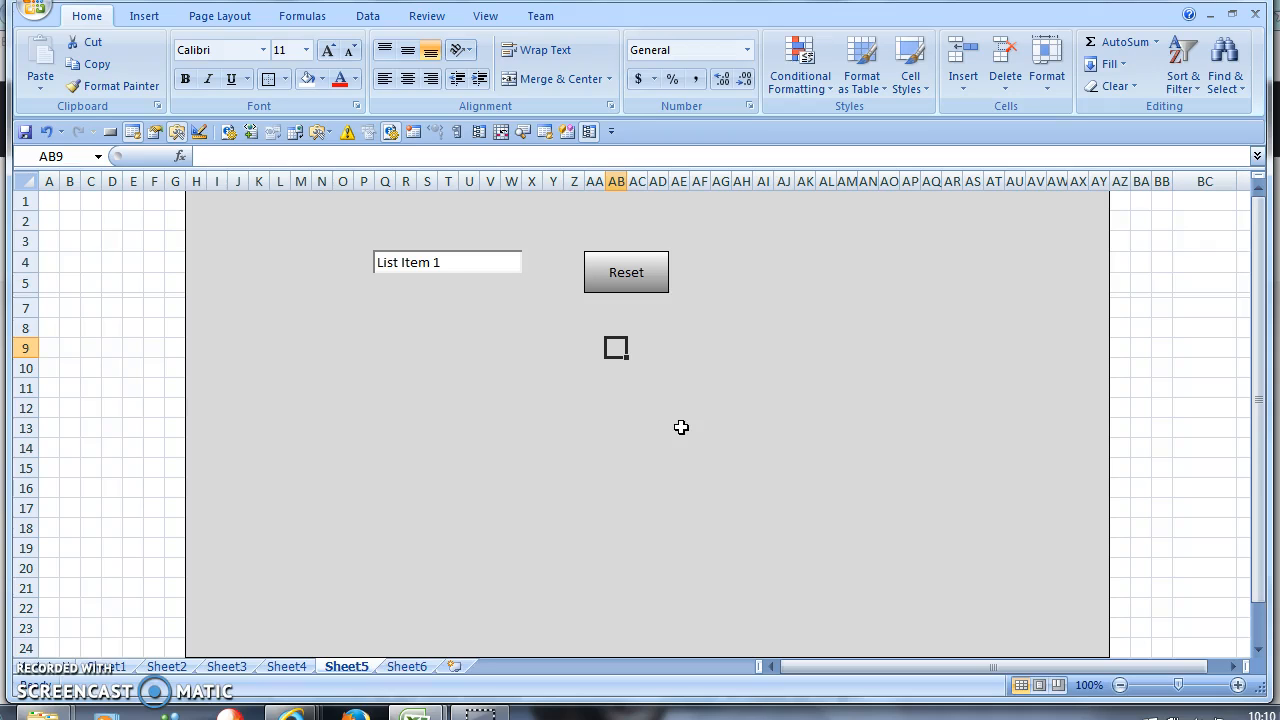
left_click(654, 291, "ctrl")
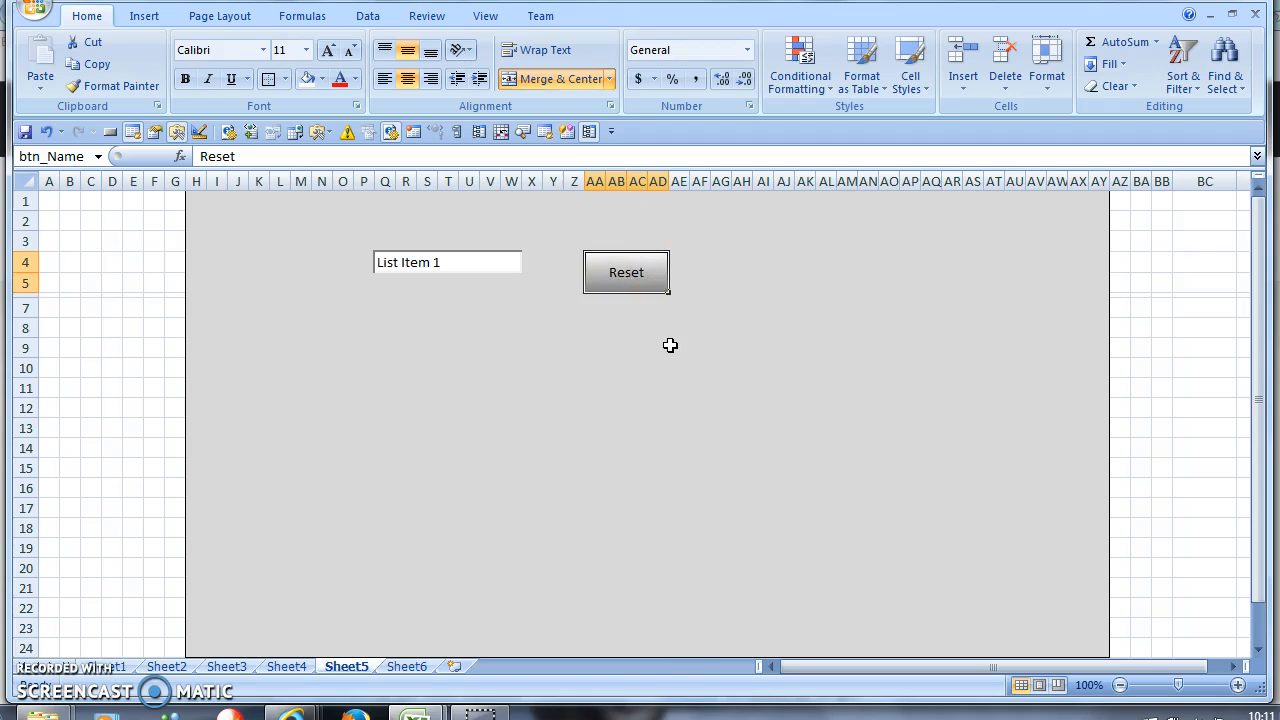
- Pick List Item 2 in the drop-down cell, then press Reset to restore it
left_click(513, 274)
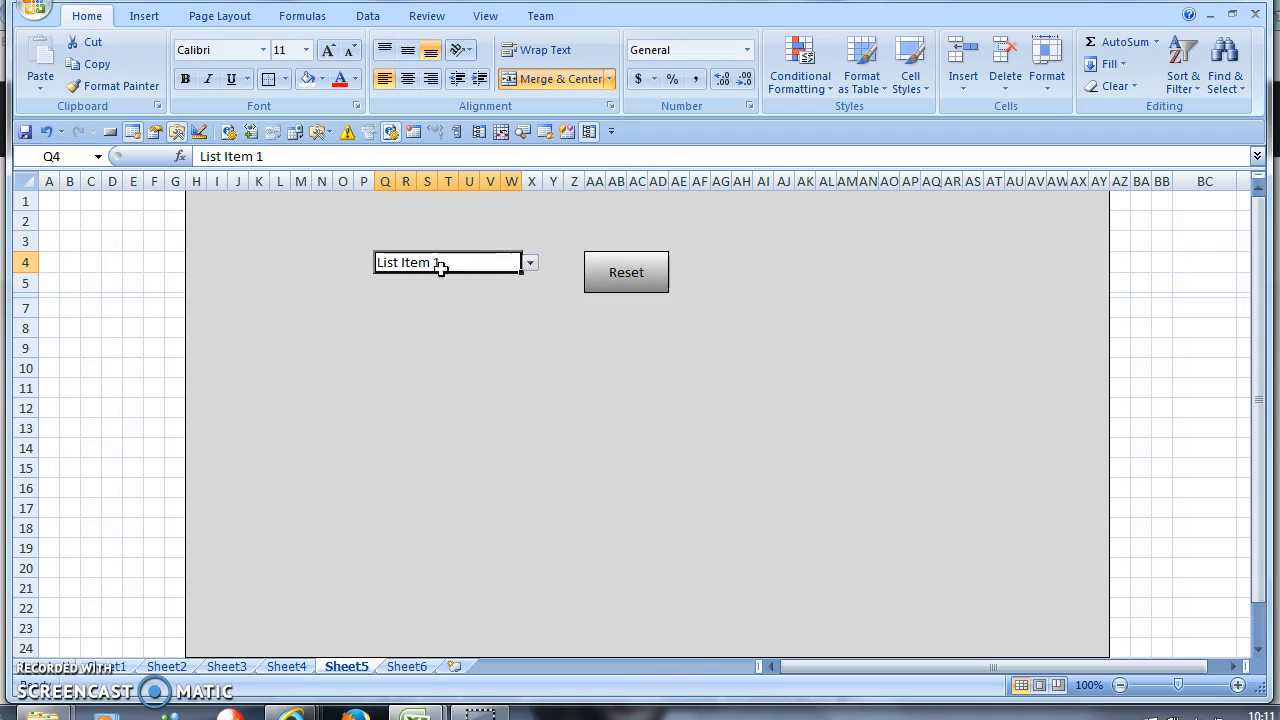
left_click(531, 263)
left_click(443, 300)
left_click(545, 298)
left_click(615, 295)
left_click(615, 275)
left_click(500, 262)
left_click(536, 264)
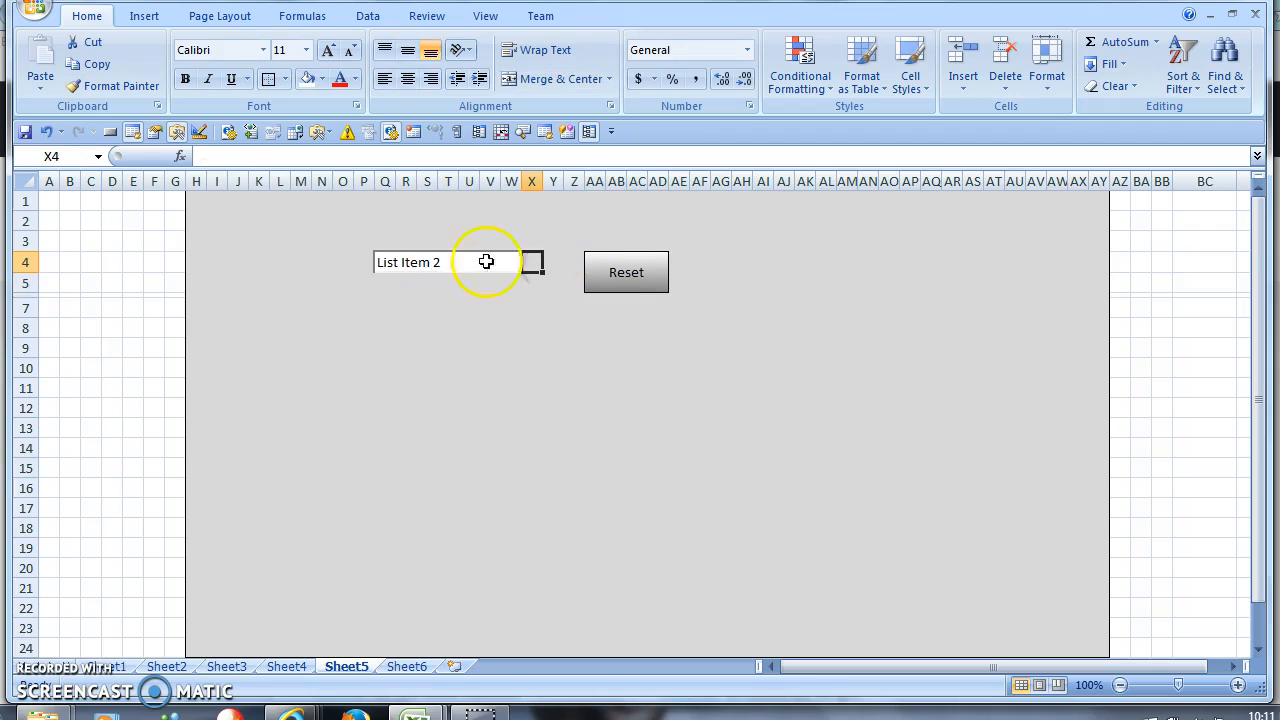
- Choose List Item 1 and drag the drop-down cell out to AJ3
left_click(489, 268)
left_click(531, 263)
left_click(466, 289)
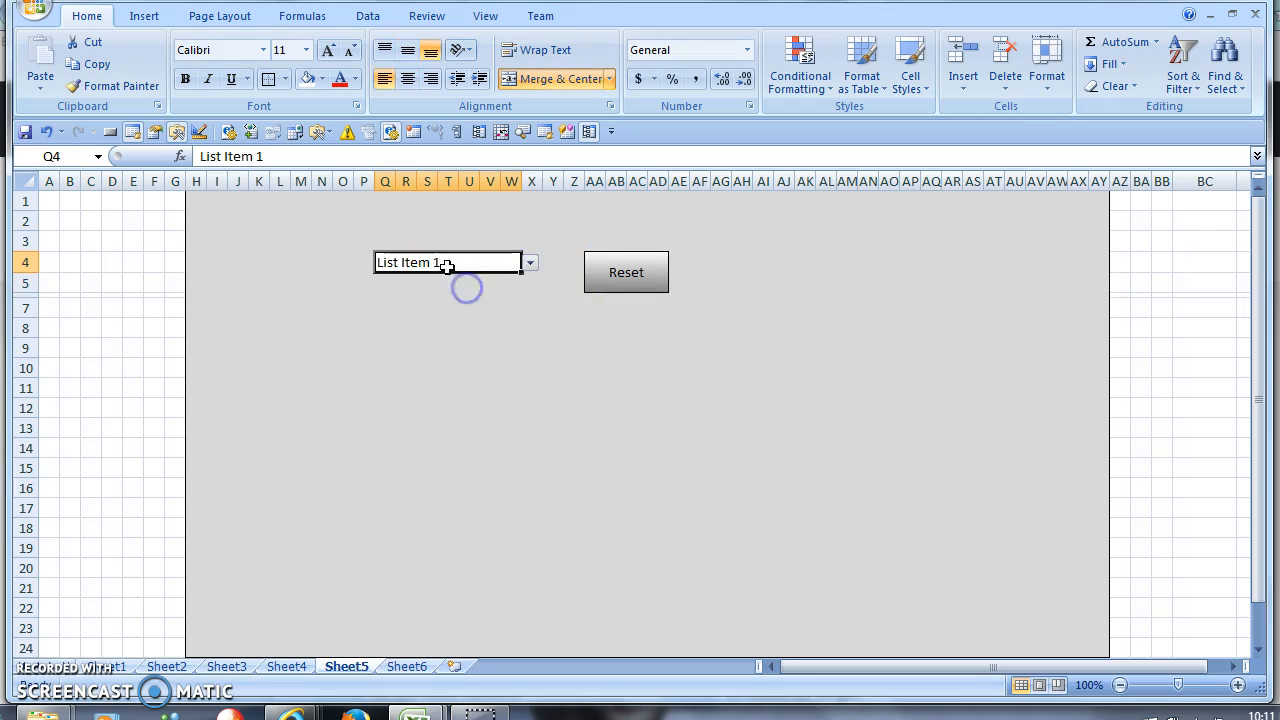
left_click_drag(446, 272, 843, 250)
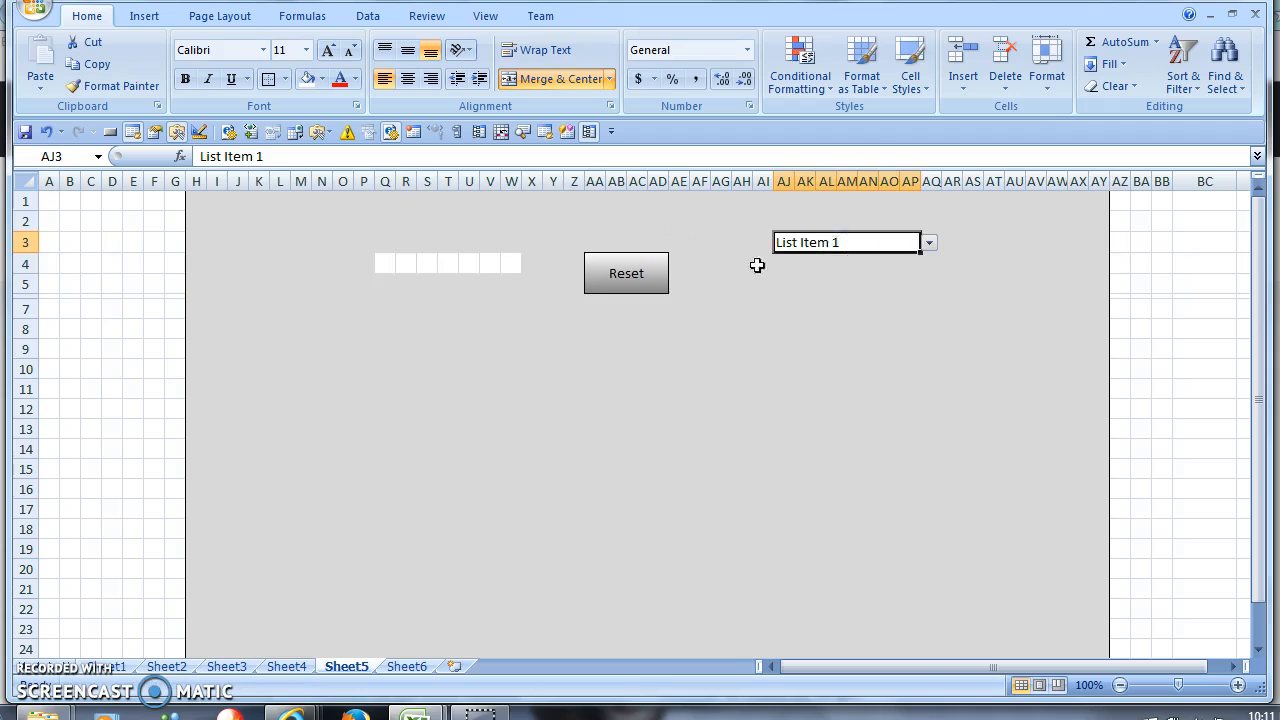
- Move the Reset button up-left to L2:O3
left_click(625, 273)
left_click_drag(626, 297, 296, 252)
left_click_drag(597, 266, 655, 284)
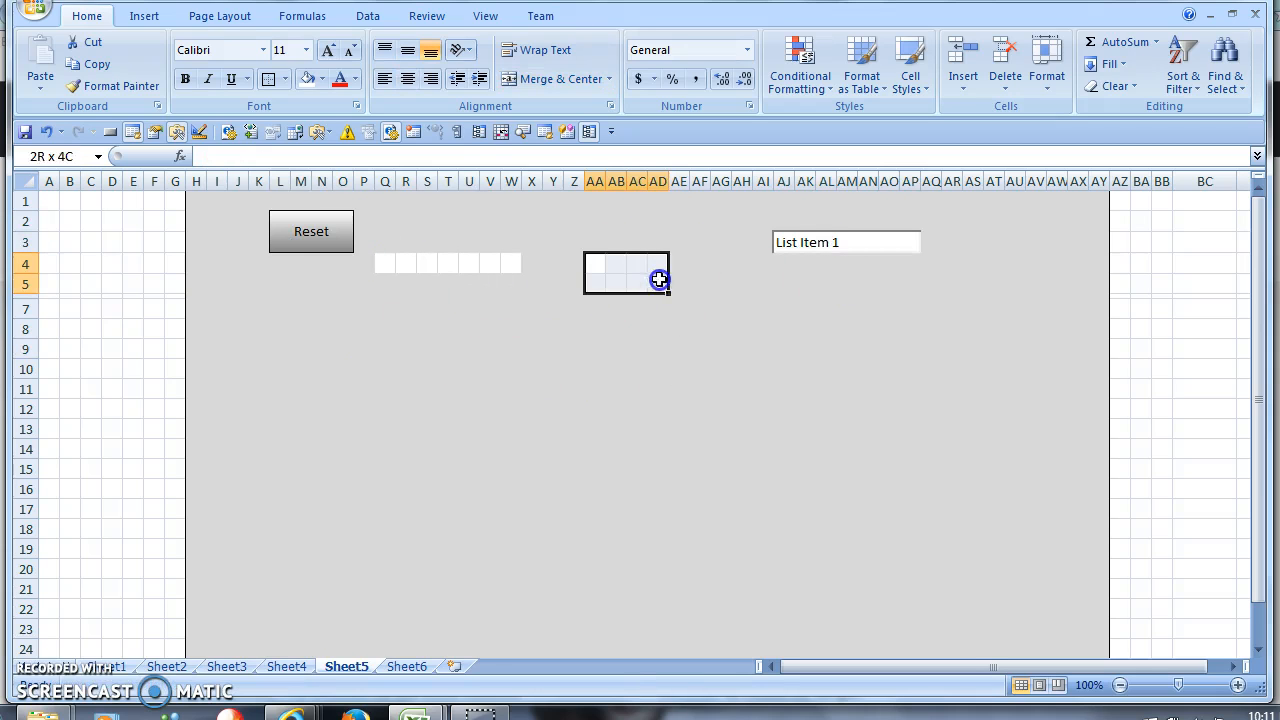
- Fill the leftover white cells, including Q4:W4, with grey
left_click(322, 78)
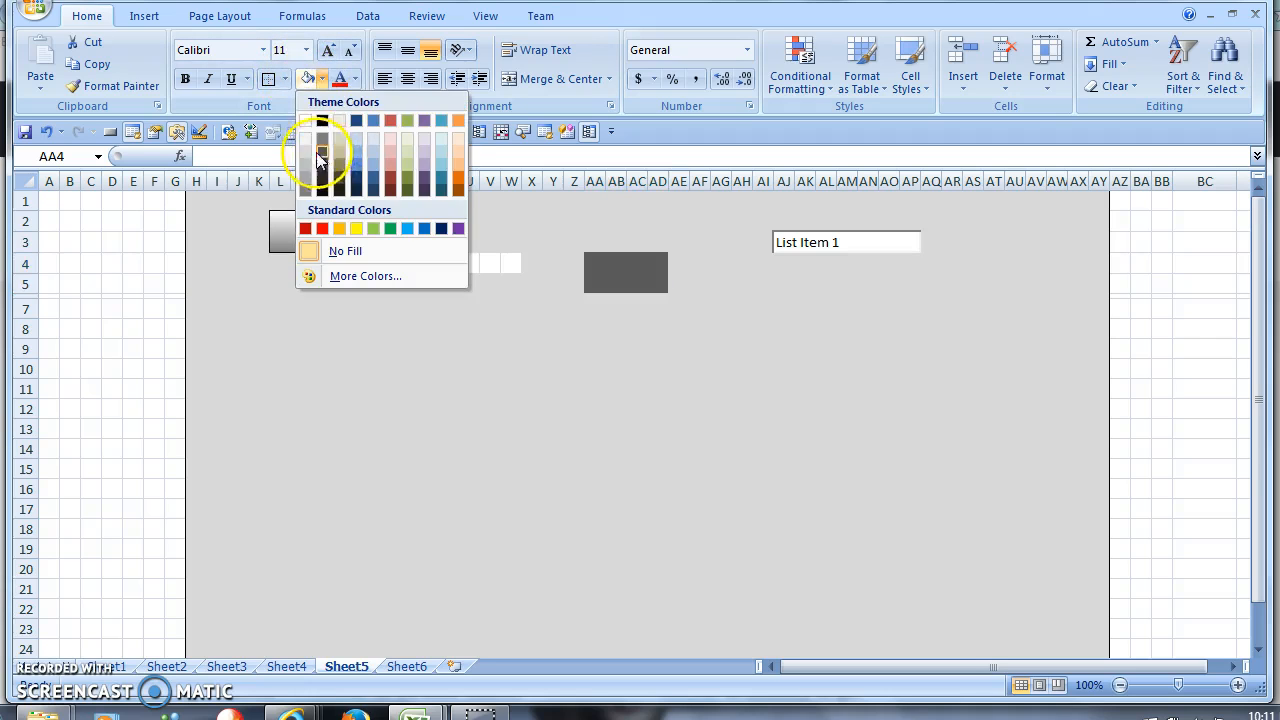
left_click(322, 140)
left_click_drag(386, 264, 511, 264)
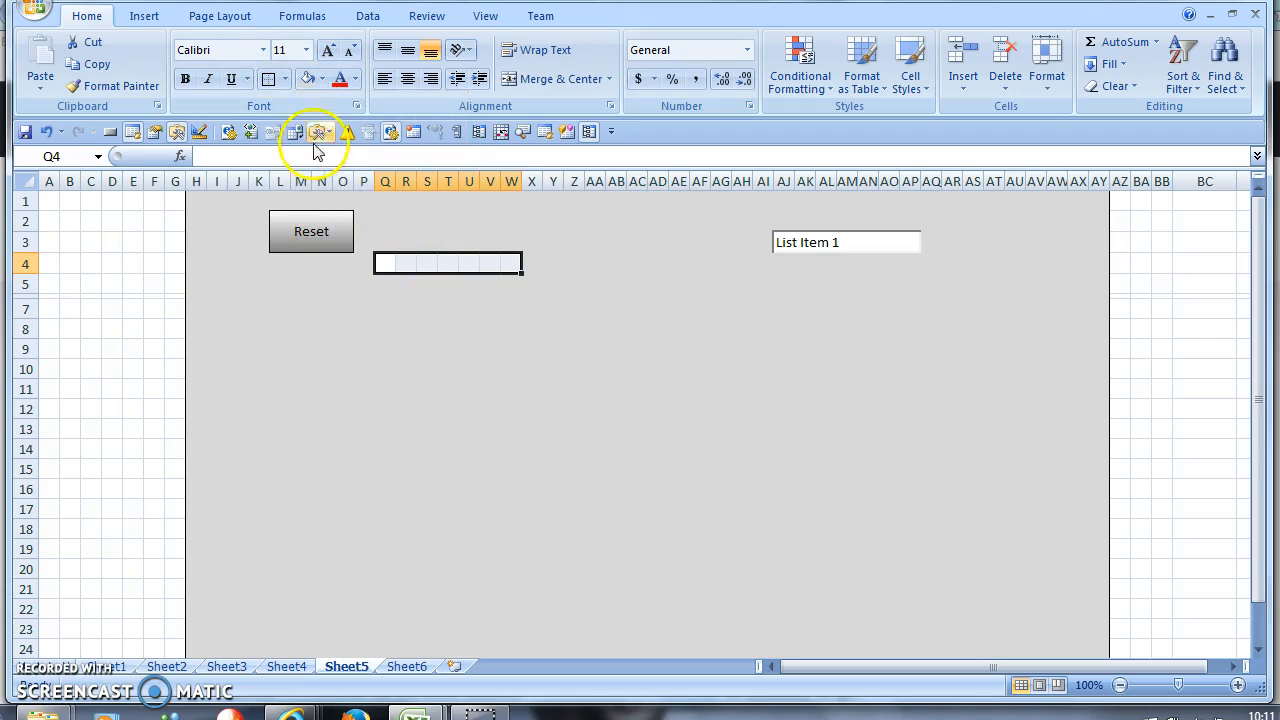
left_click(307, 79)
- Try moving the Reset button further left and dismiss the merged-cell error
left_click(323, 249)
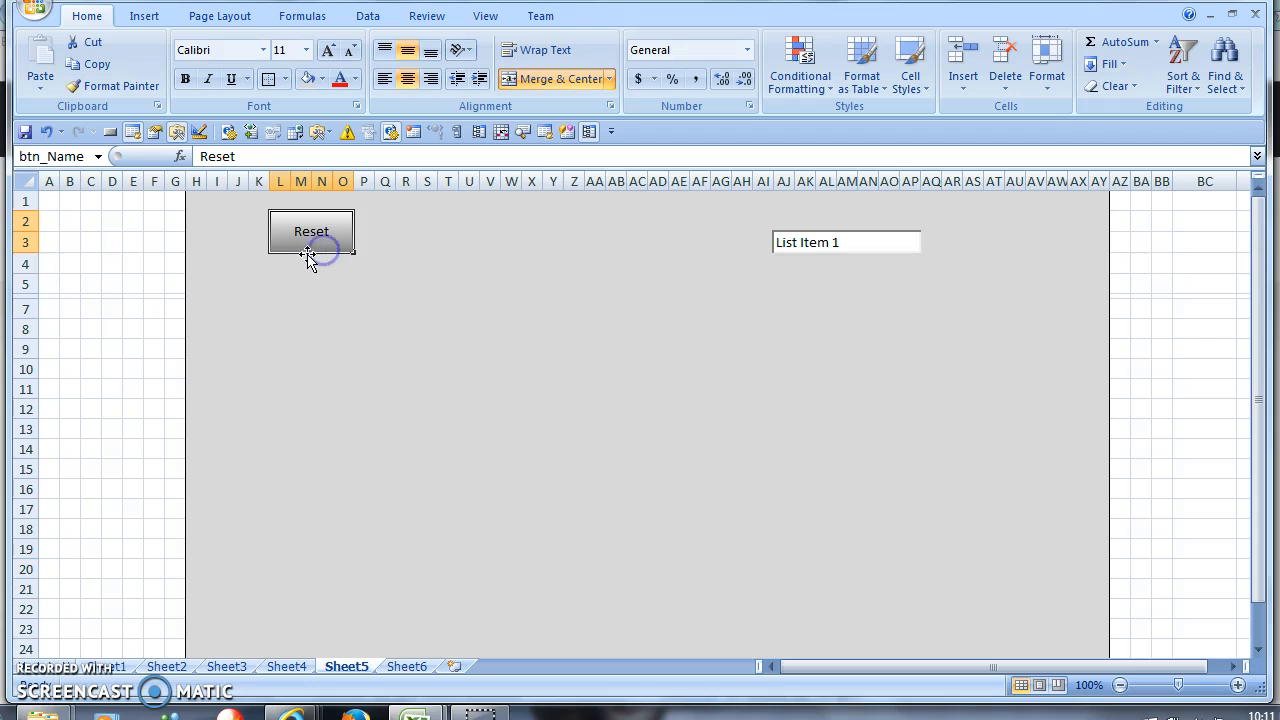
left_click_drag(307, 254, 254, 243)
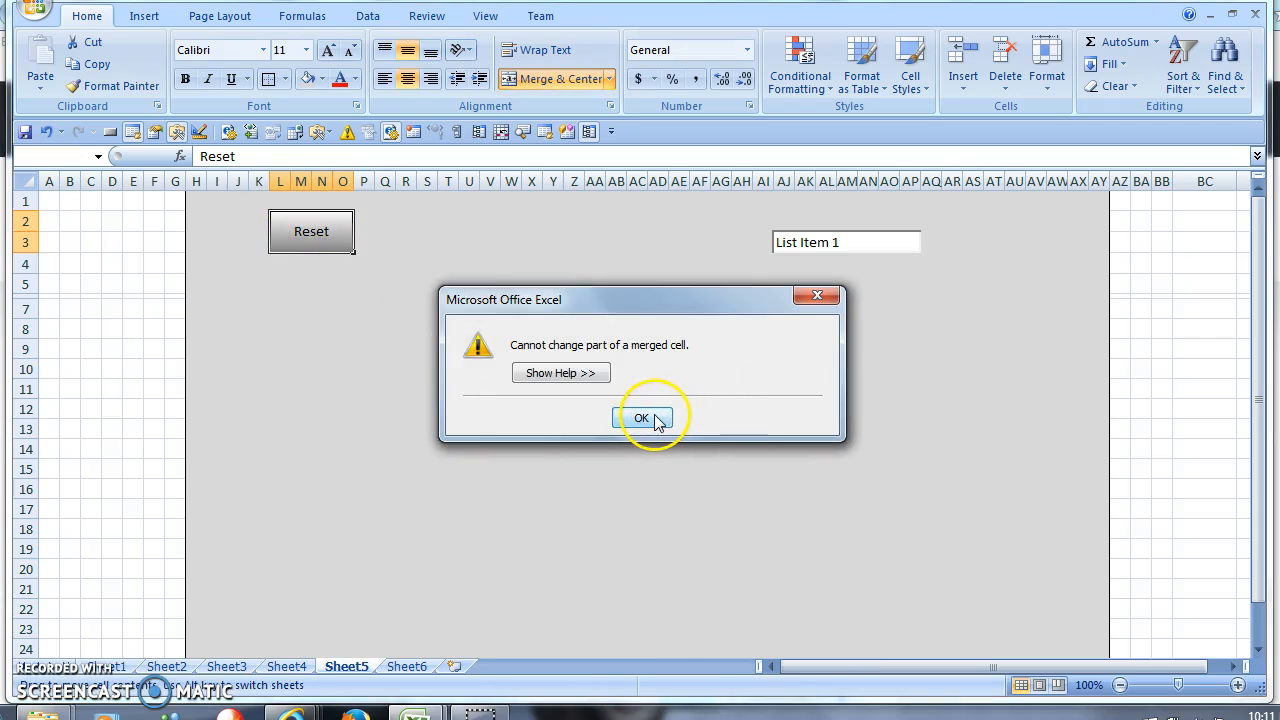
left_click(350, 248)
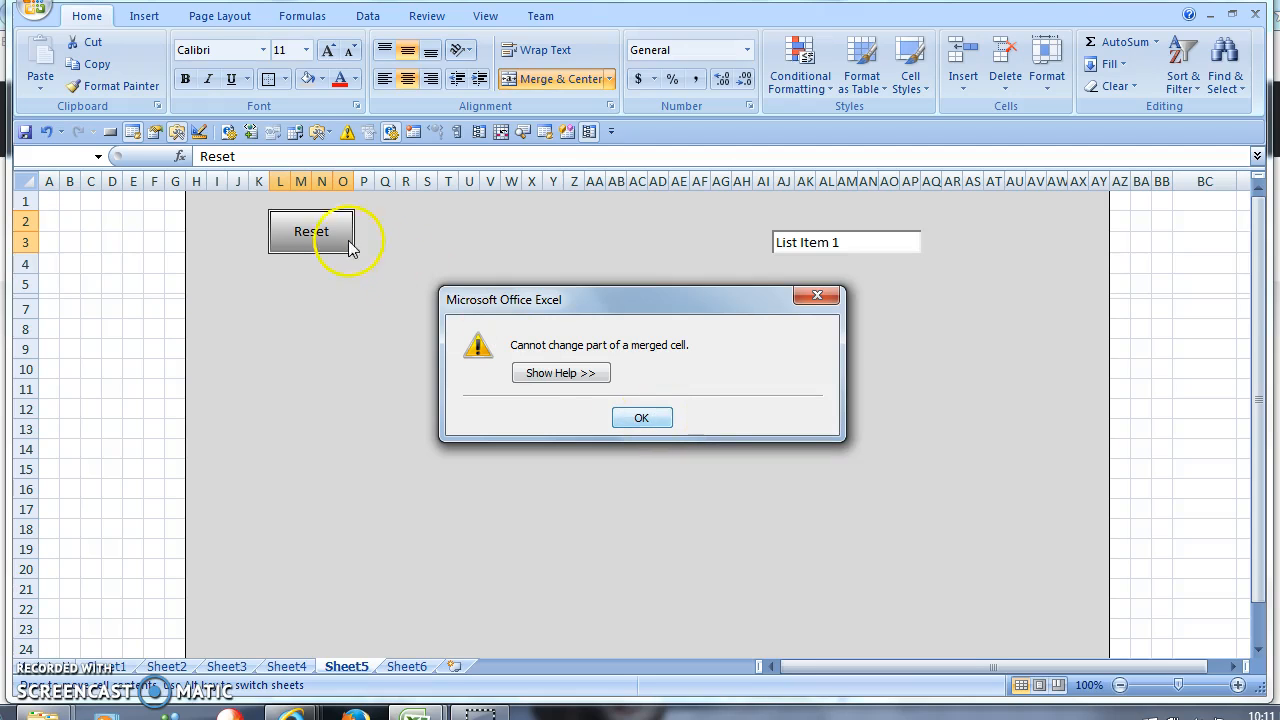
left_click(640, 417)
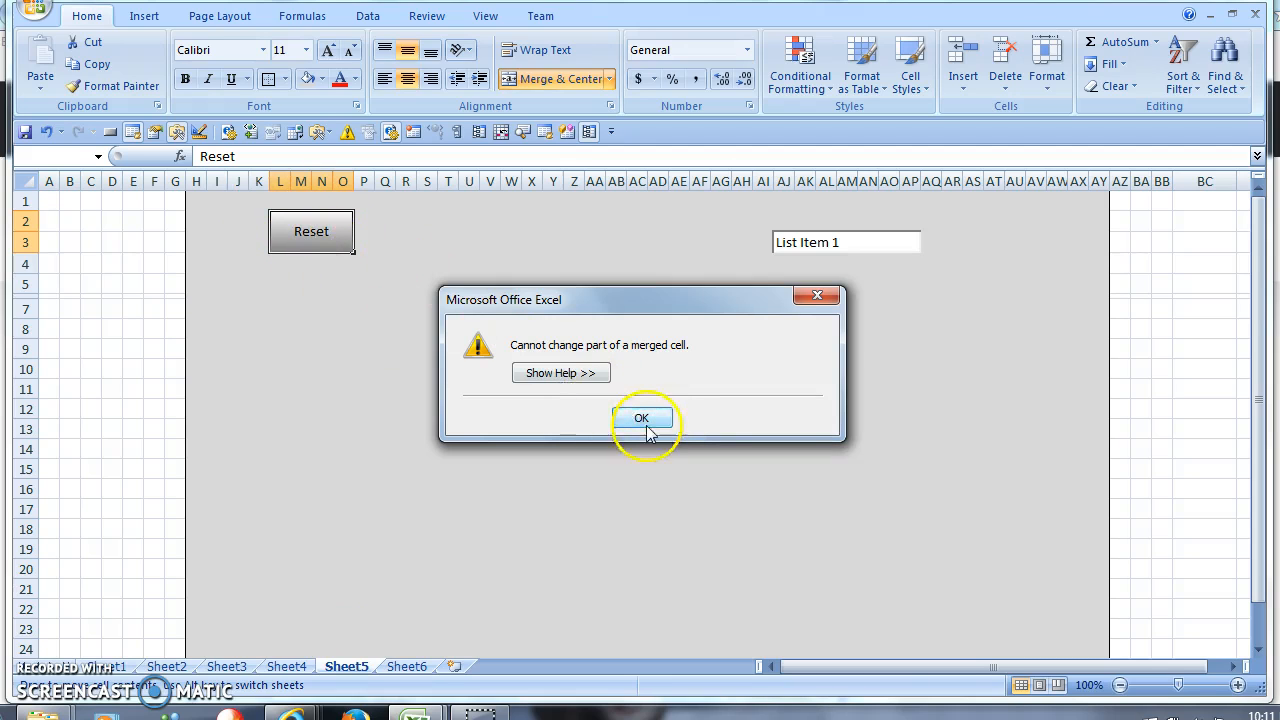
- Reposition the Reset button until it sits at I2:L3
left_click_drag(303, 255, 256, 226)
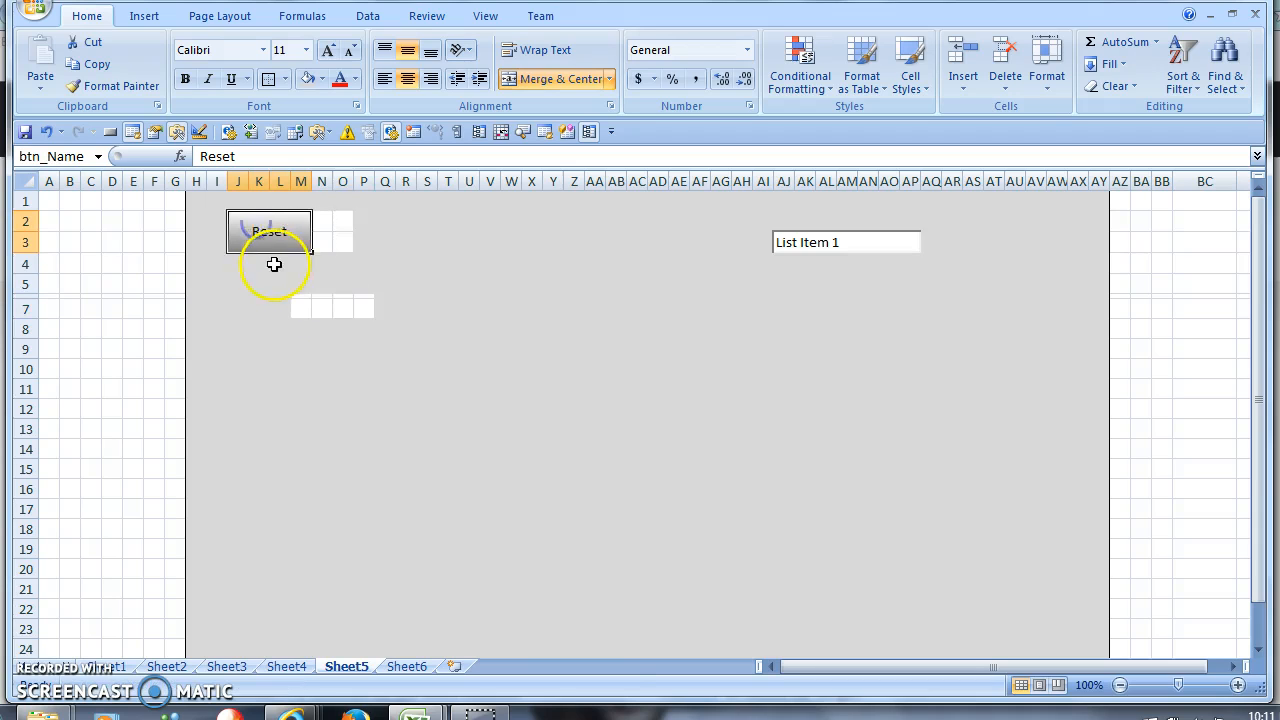
left_click_drag(310, 303, 386, 277)
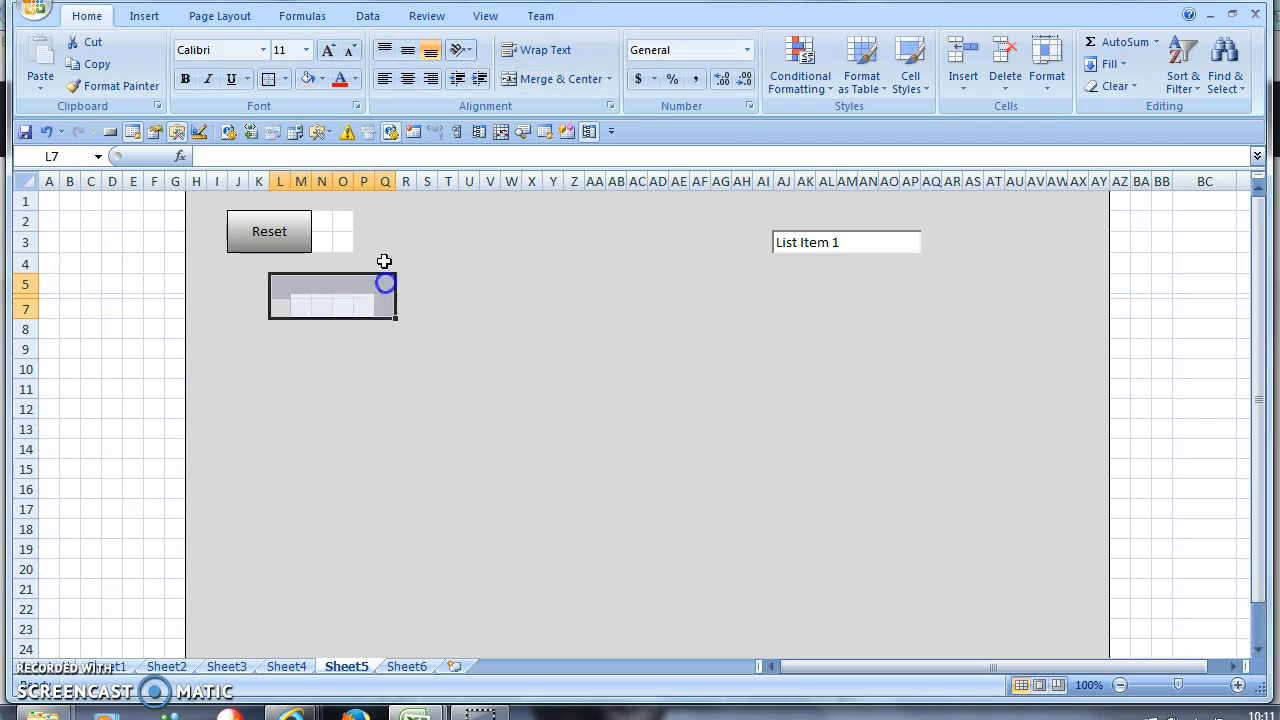
left_click_drag(319, 220, 406, 243)
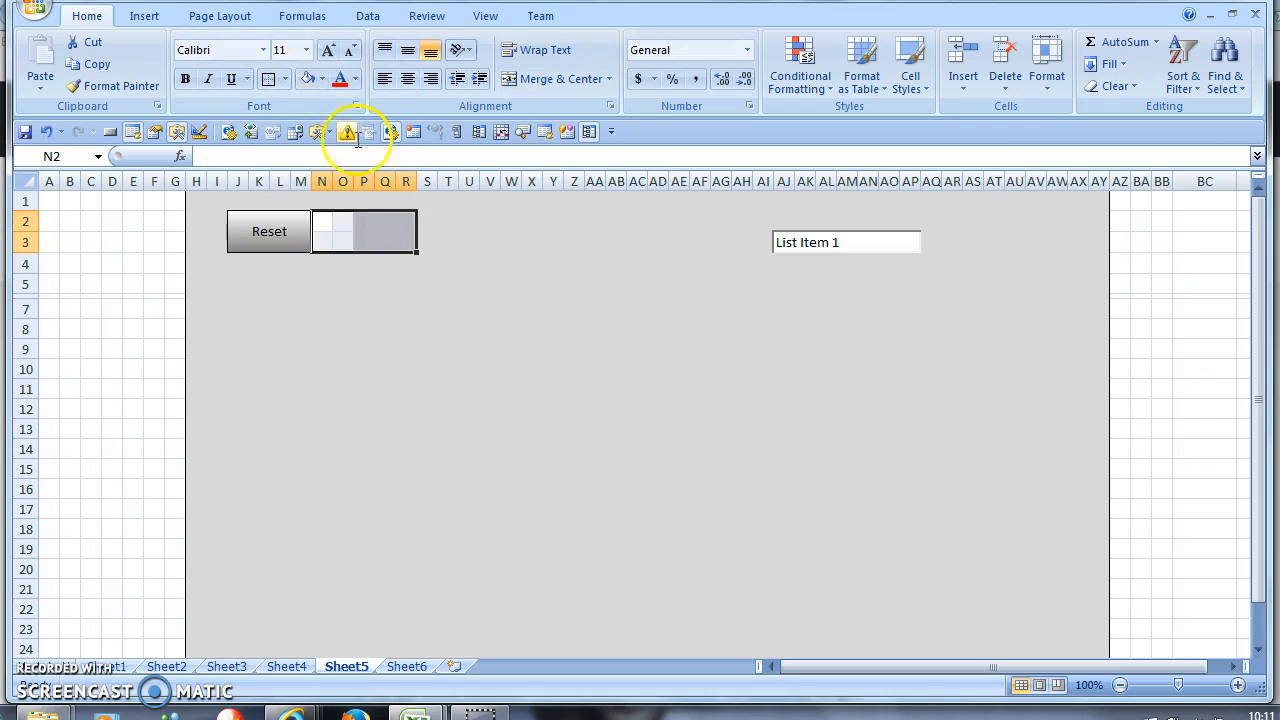
left_click(427, 349)
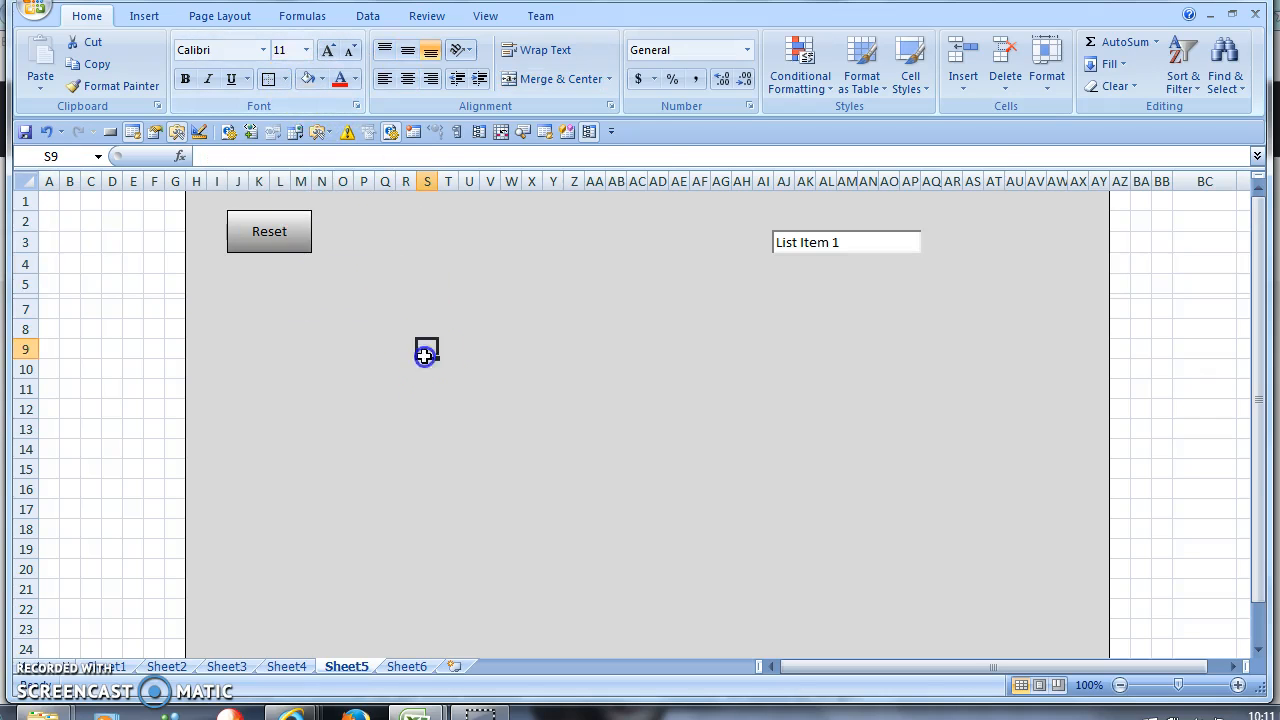
left_click(251, 237)
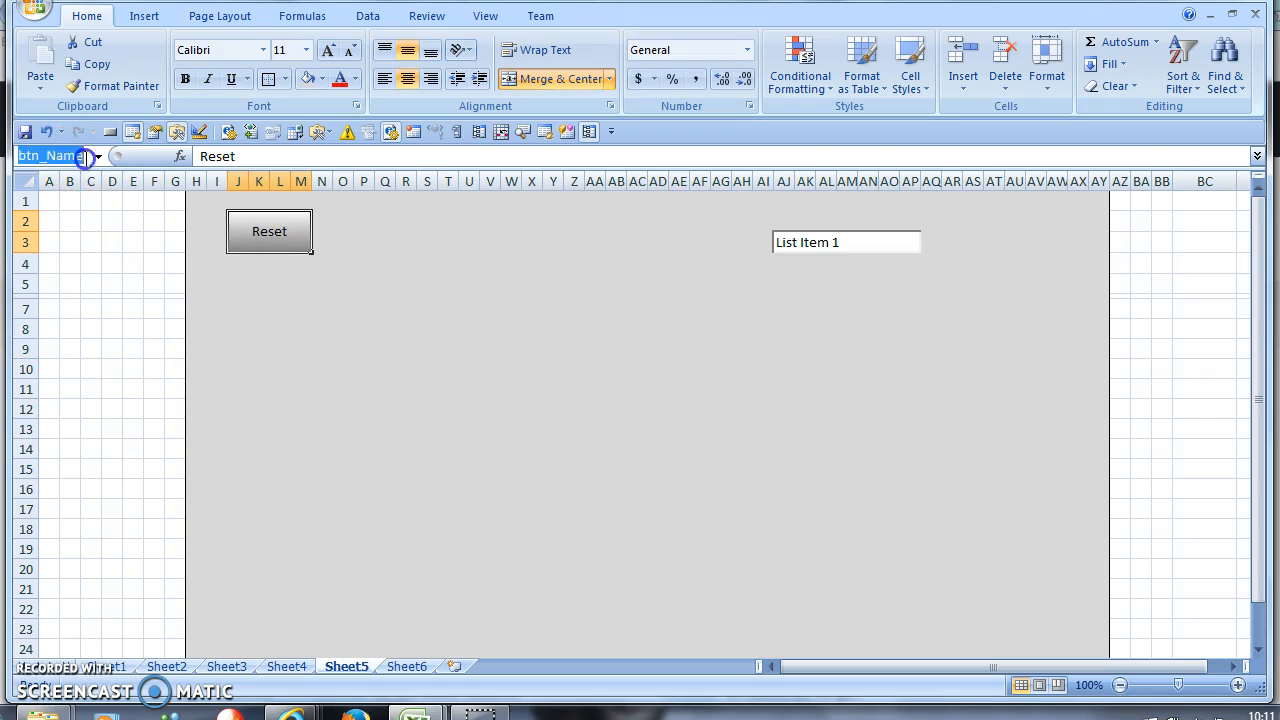
left_click(383, 322)
left_click(274, 240)
left_click_drag(272, 255, 244, 216)
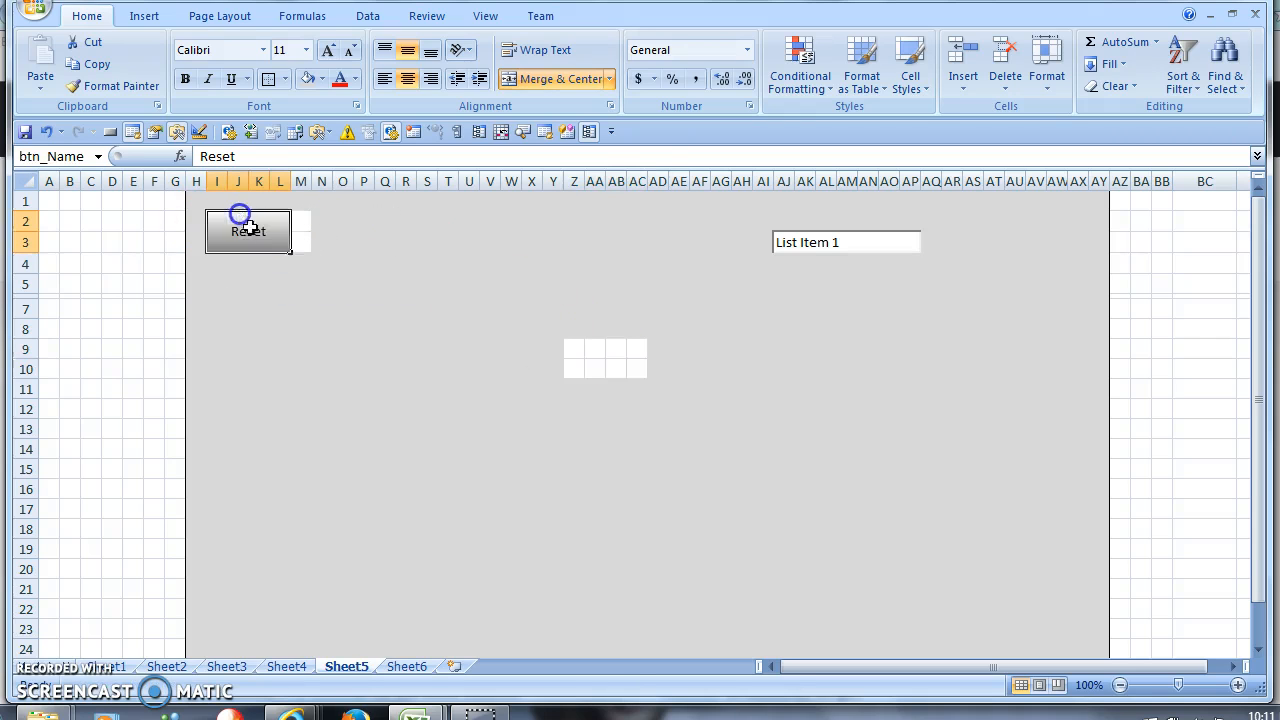
left_click(497, 342)
- Grey out leftover white cells M2 and the Y9:AF11 block
left_click(309, 248)
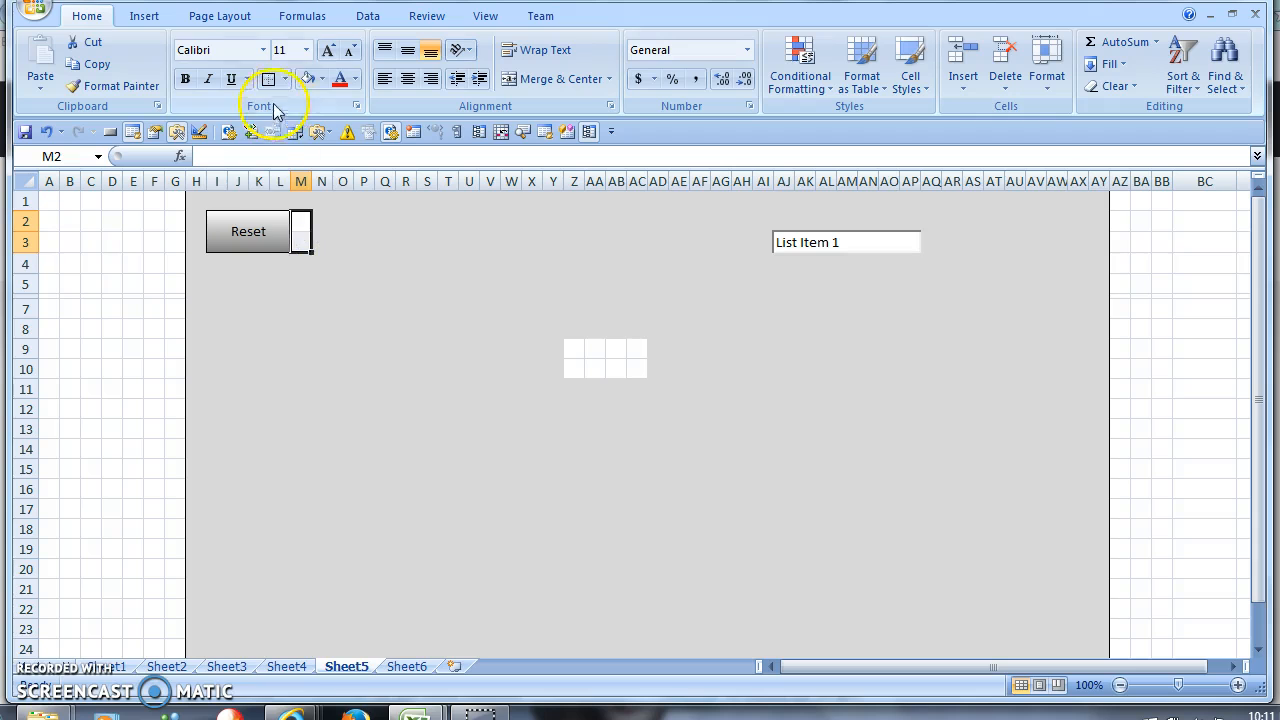
left_click(73, 150)
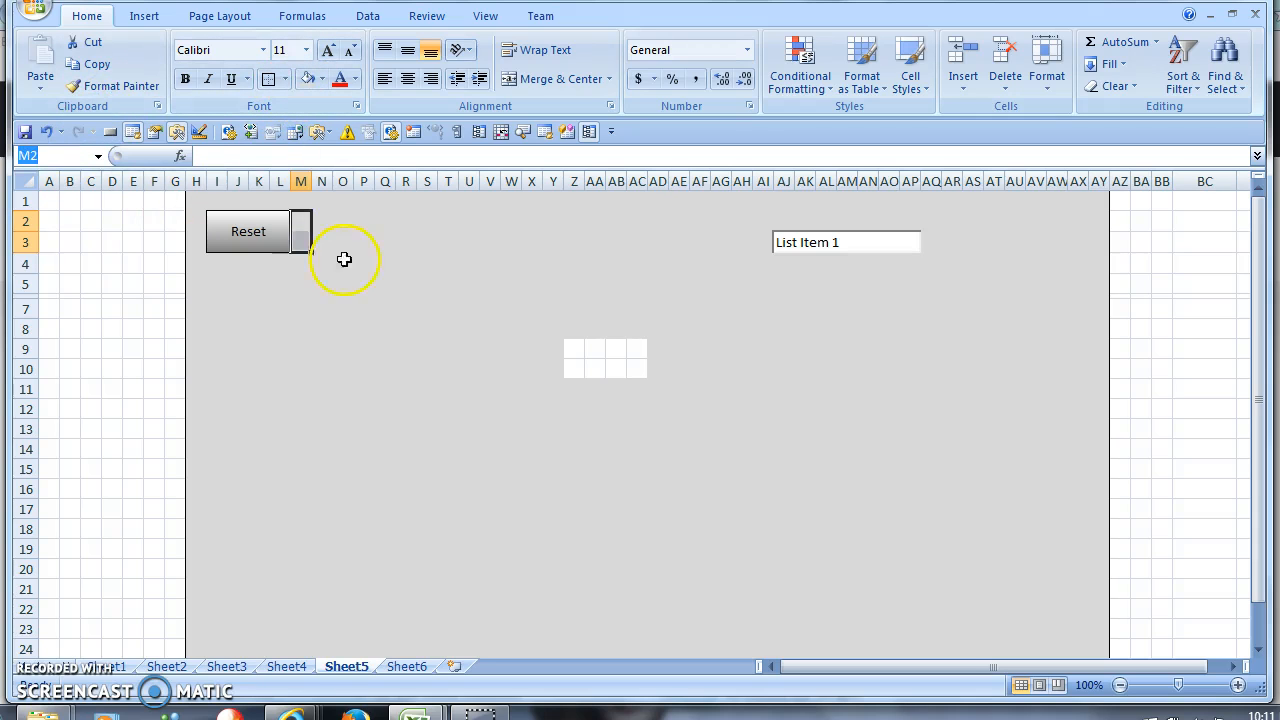
left_click(277, 243)
left_click(573, 368)
left_click_drag(550, 344, 700, 390)
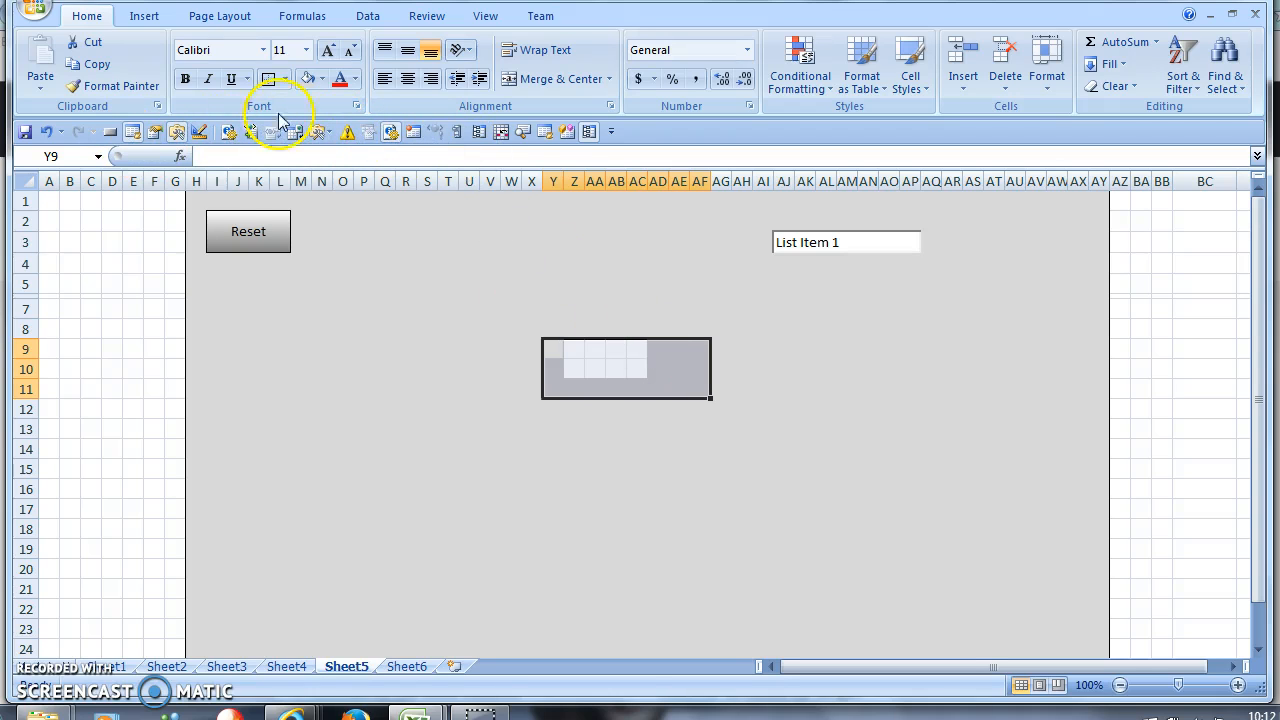
left_click(422, 369)
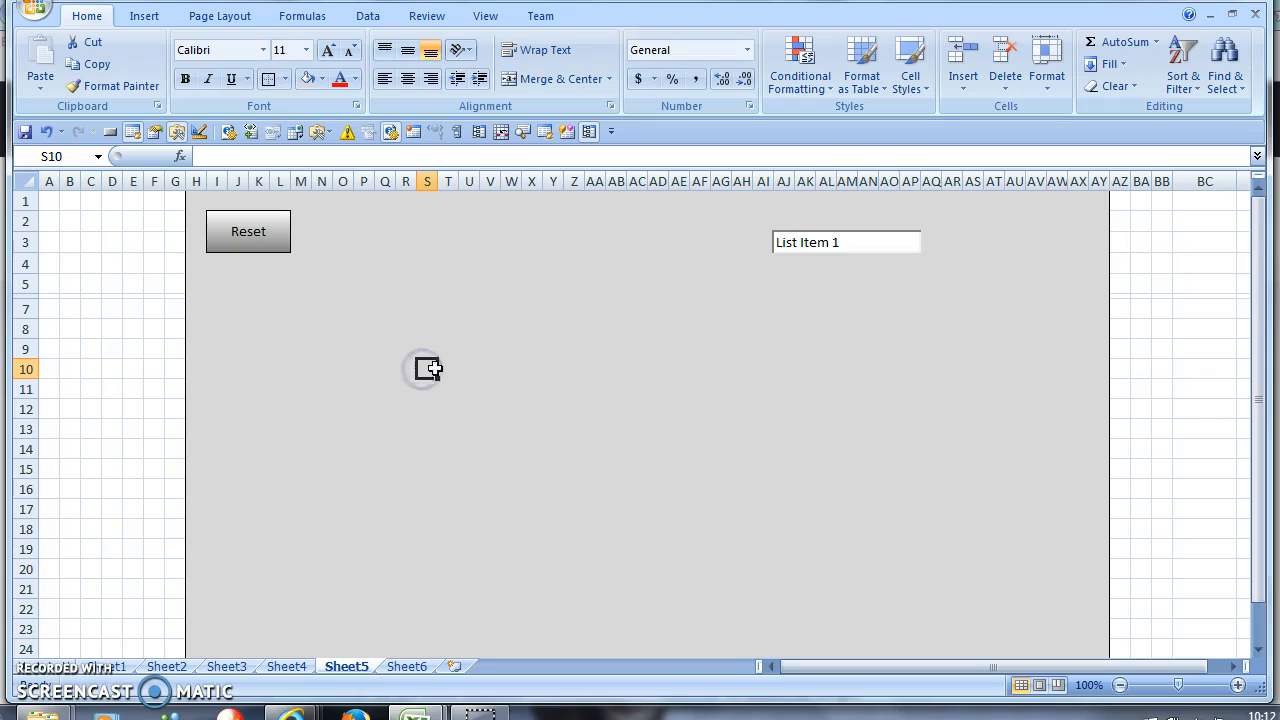
left_click(530, 330)
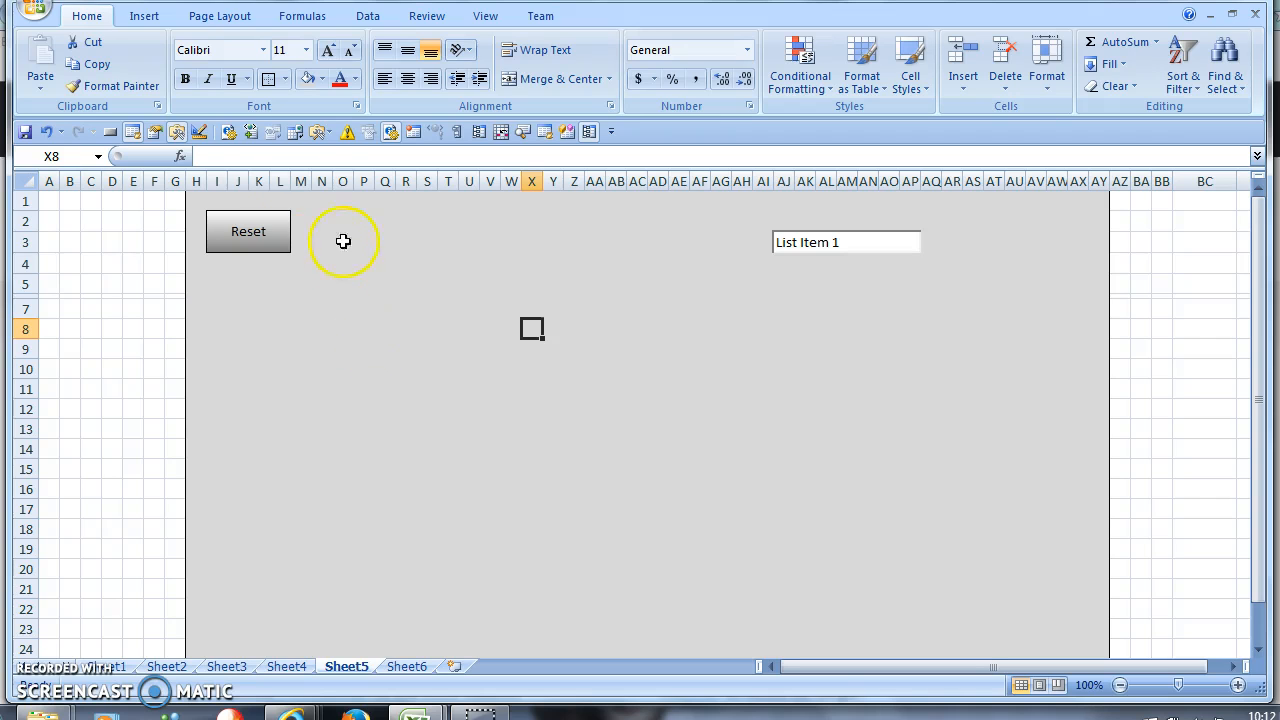
left_click(316, 257)
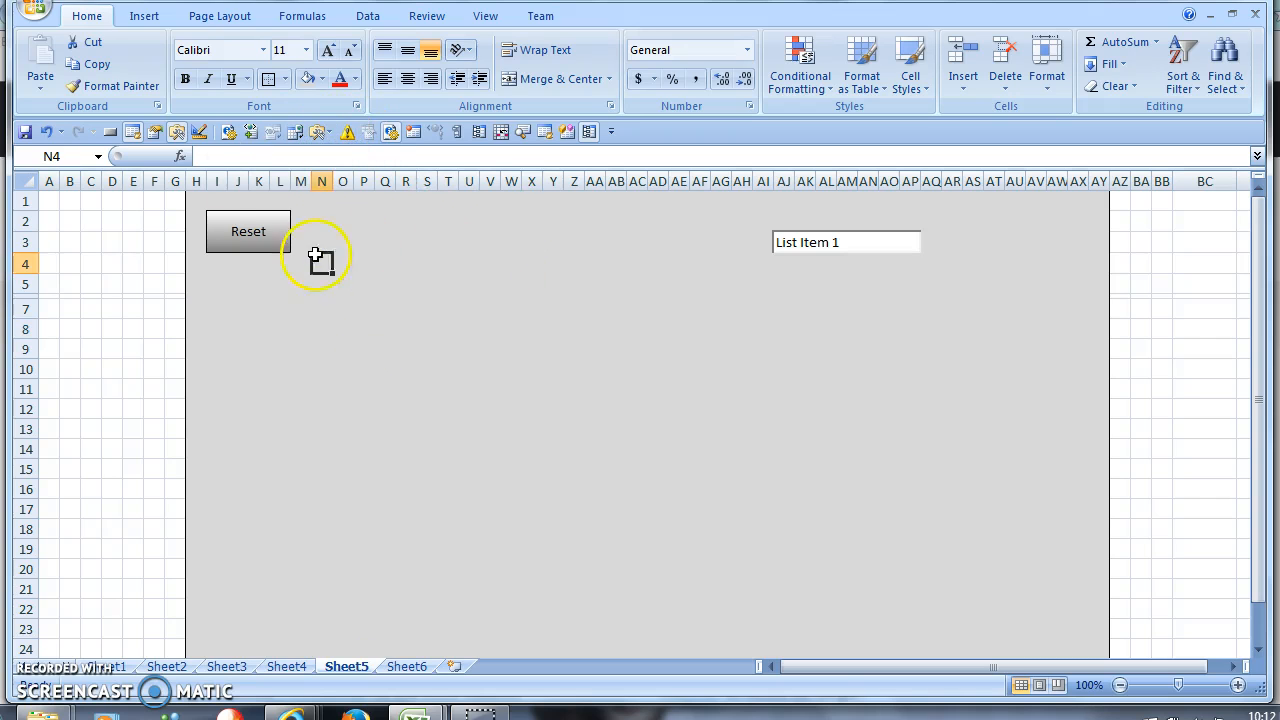
left_click(263, 240)
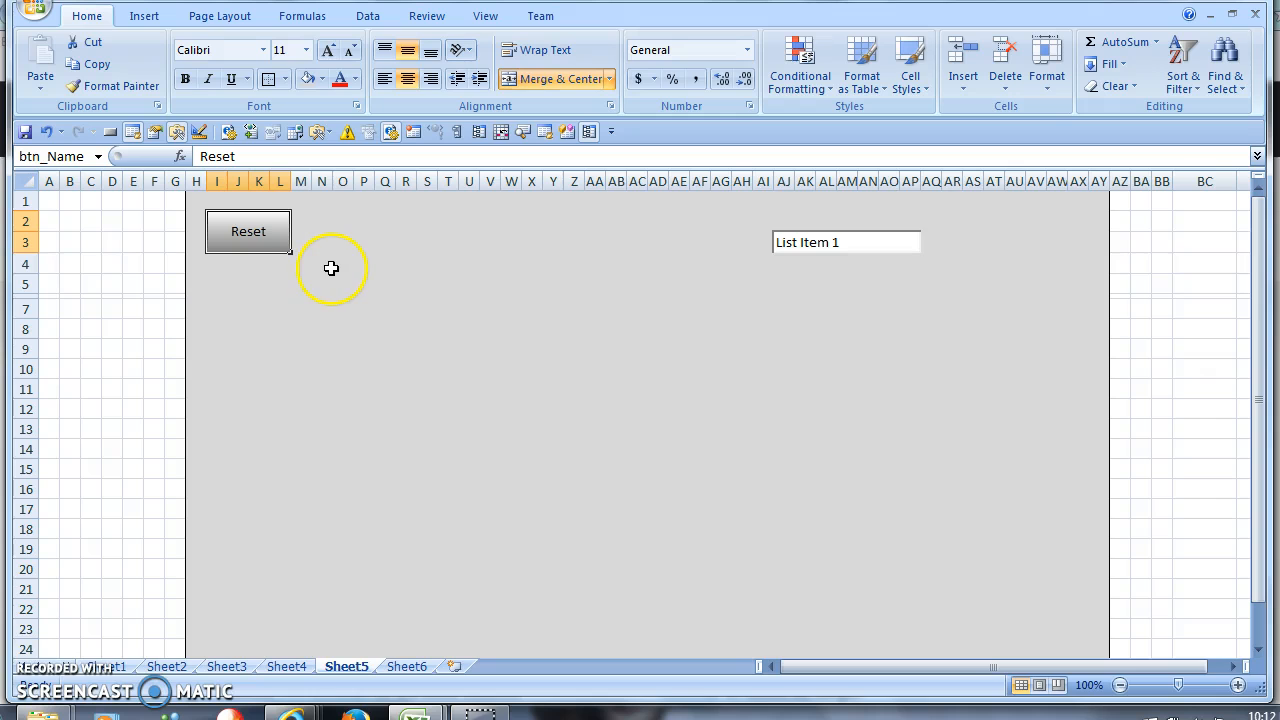
left_click(236, 283)
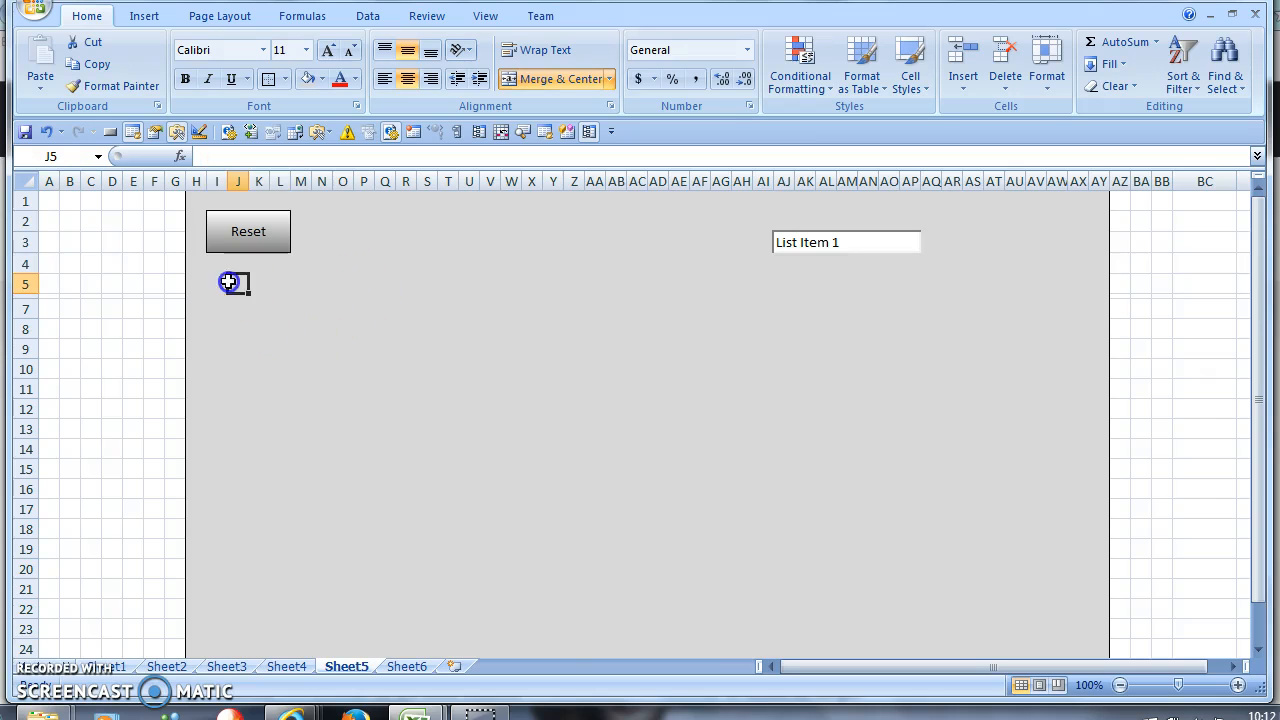
left_click(867, 220)
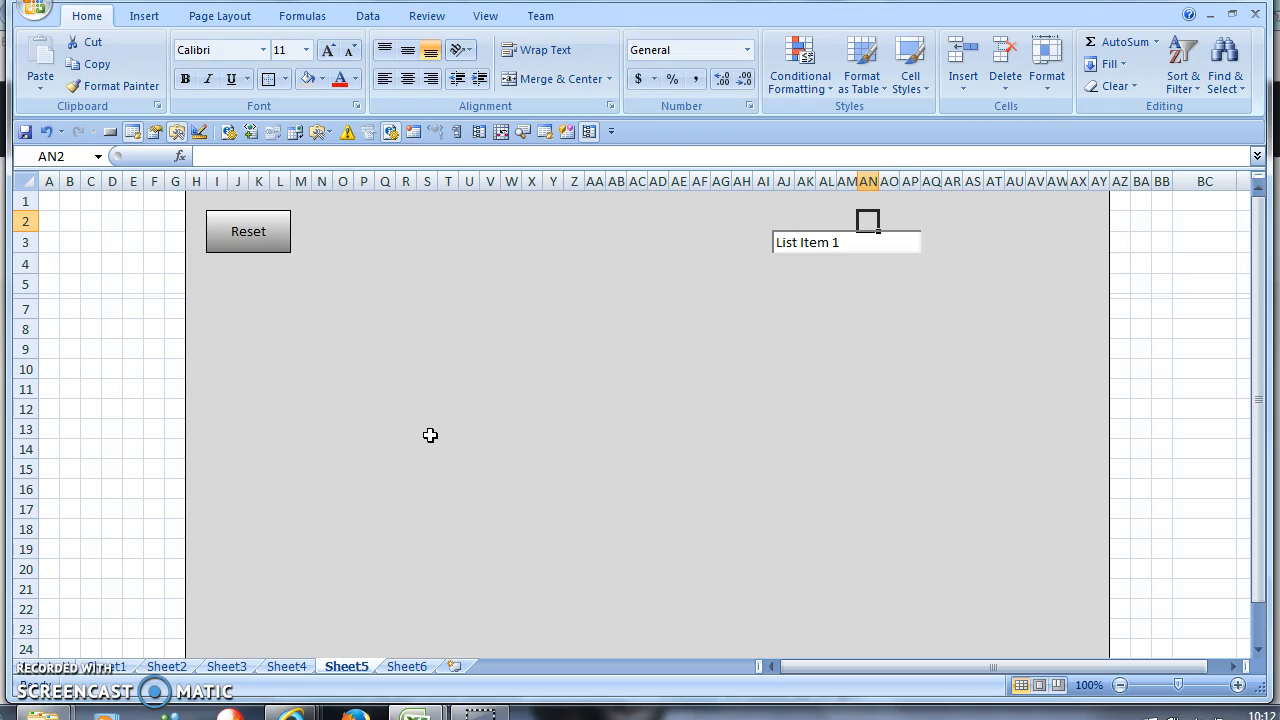
left_click(421, 393)
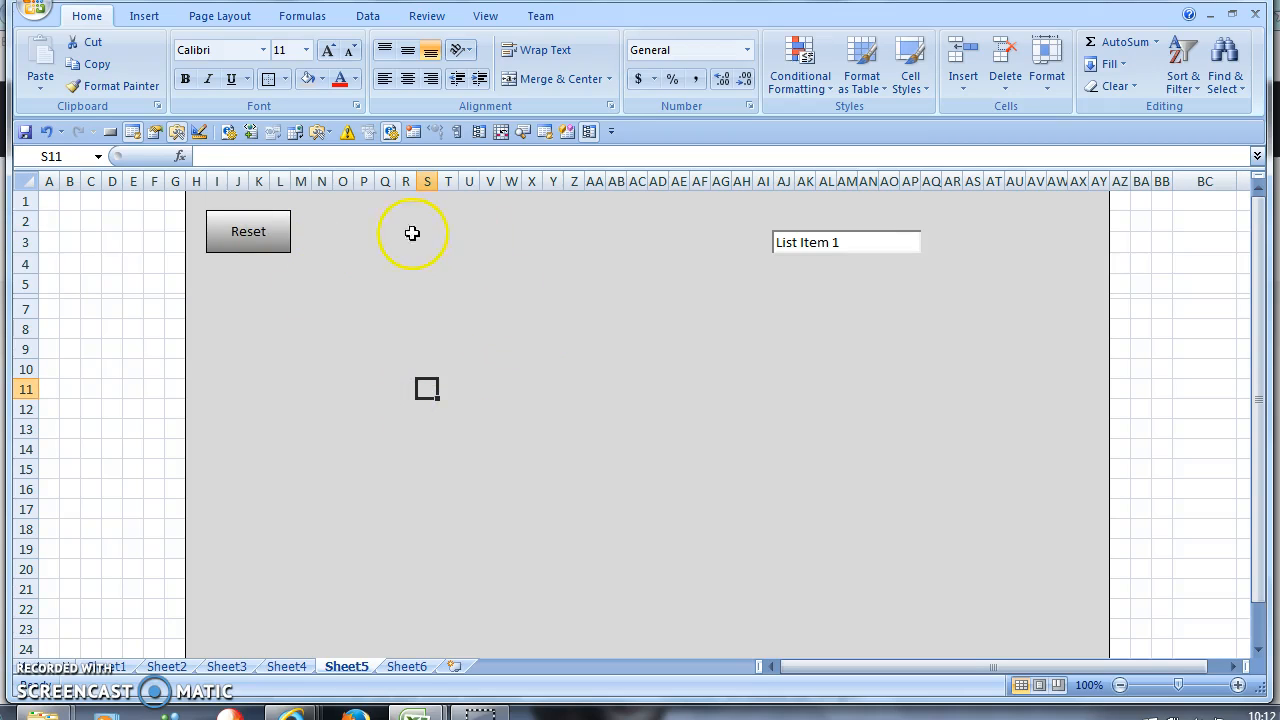
left_click(229, 224)
left_click(410, 419)
left_click(257, 226)
left_click(427, 310)
left_click(261, 240)
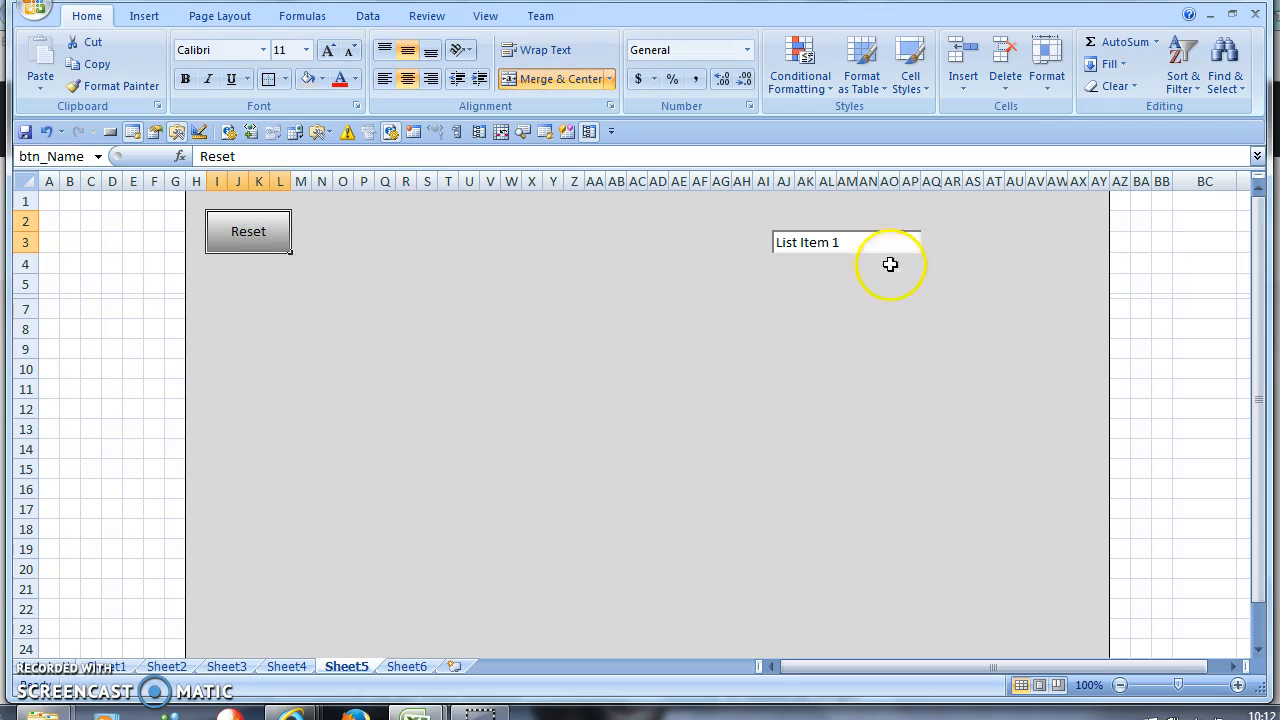